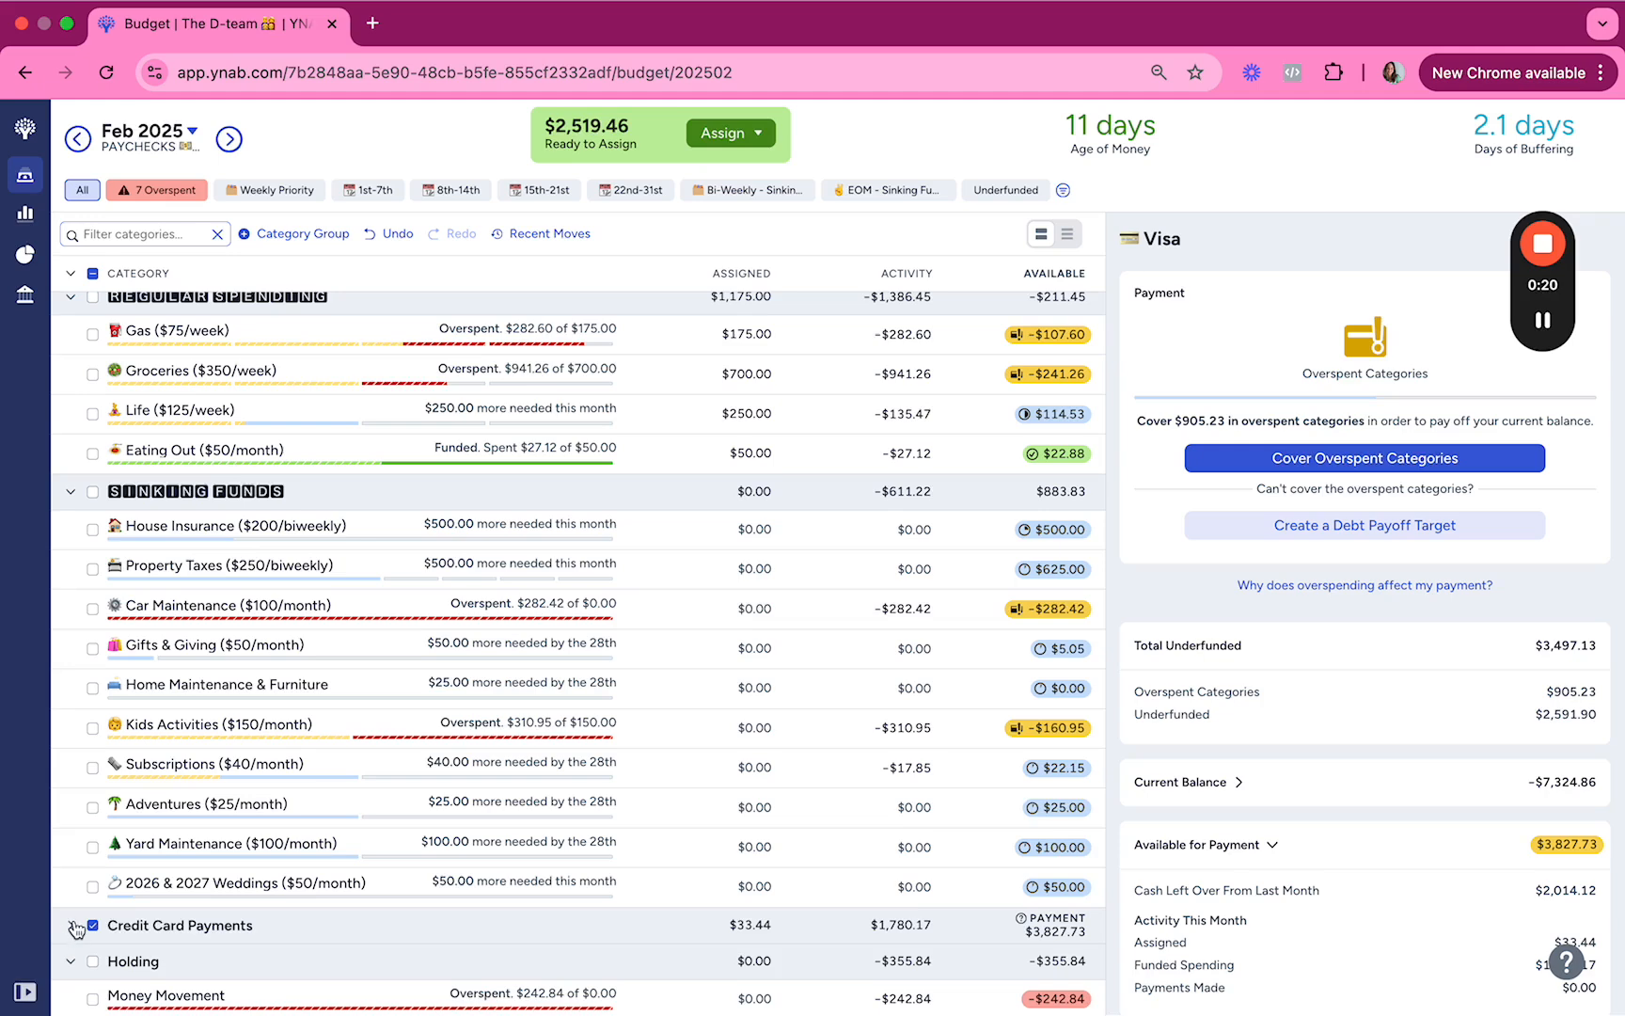
# Step: Expand Credit Card Payments, select Visa, and compare its payment status between February and March 2025
pyautogui.click(69, 925)
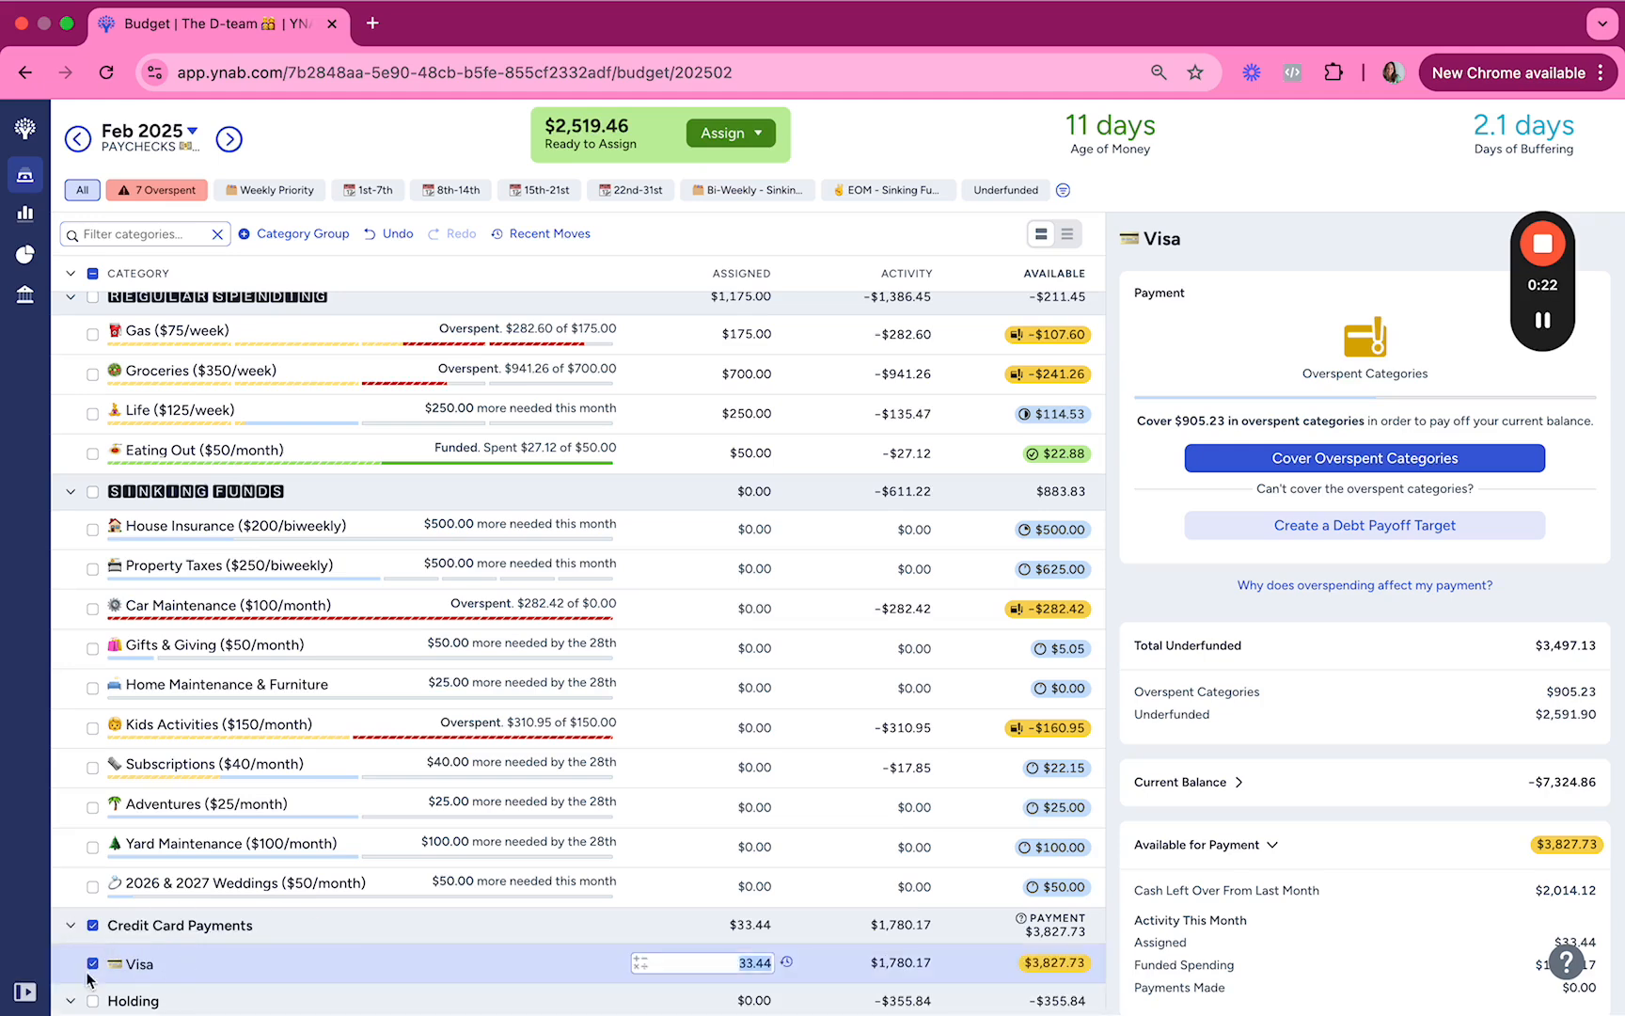
pyautogui.click(97, 964)
pyautogui.click(405, 969)
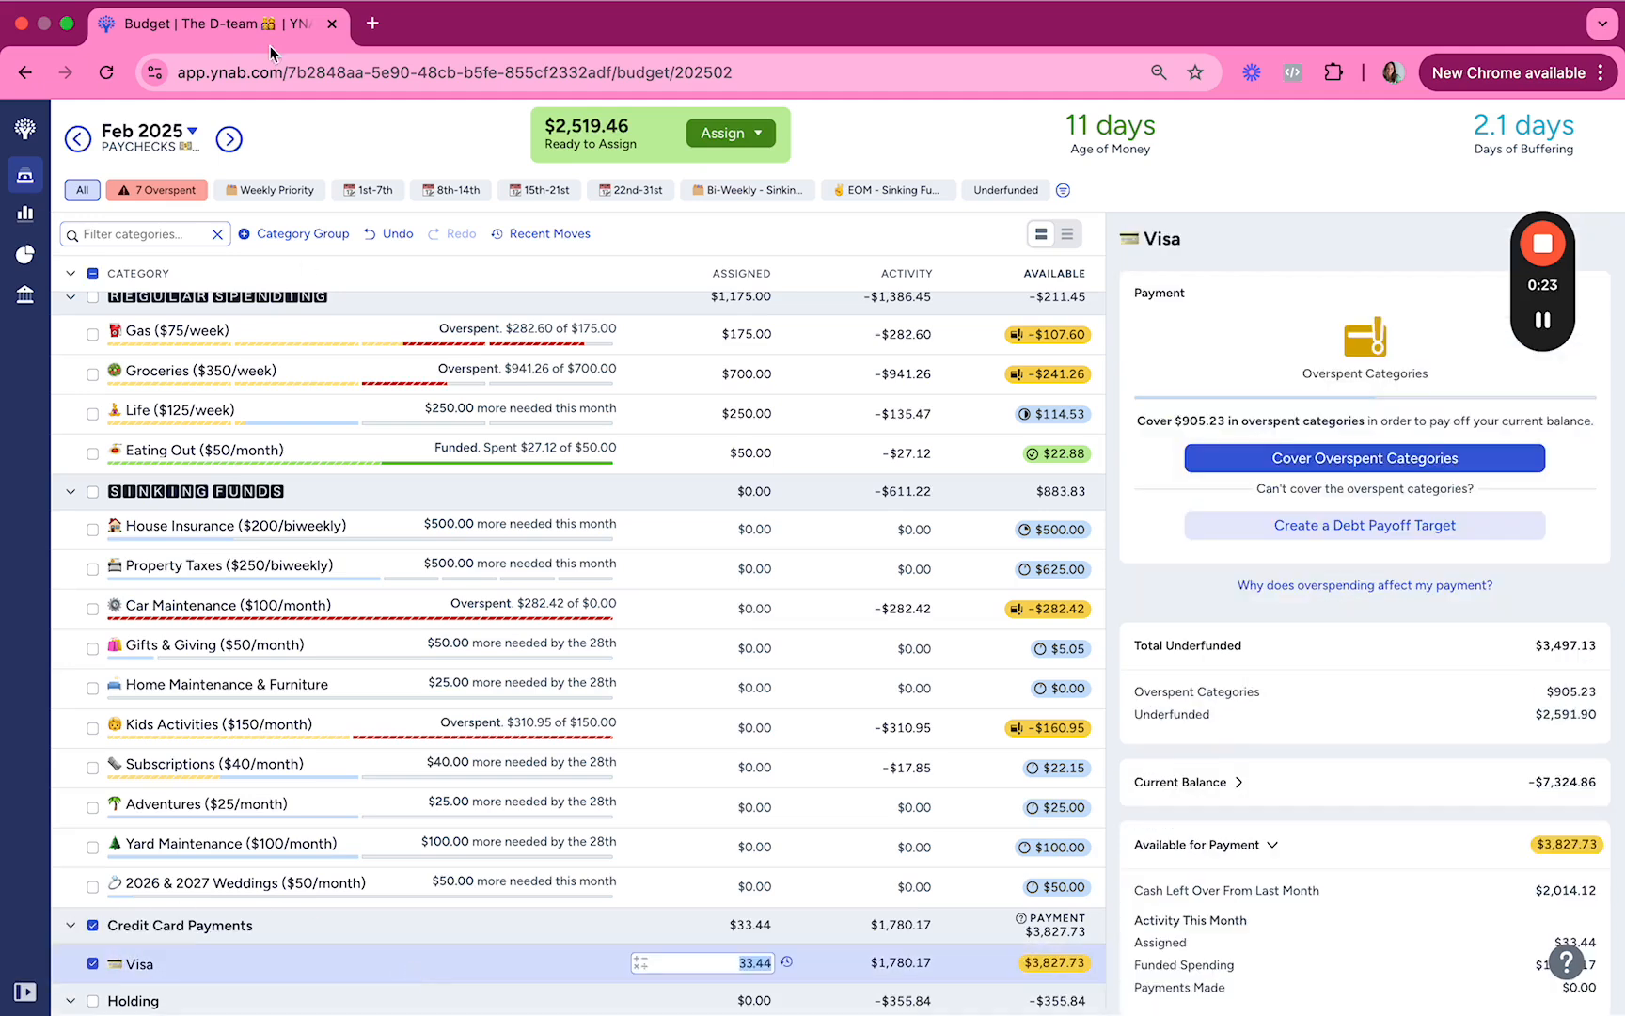
pyautogui.click(229, 139)
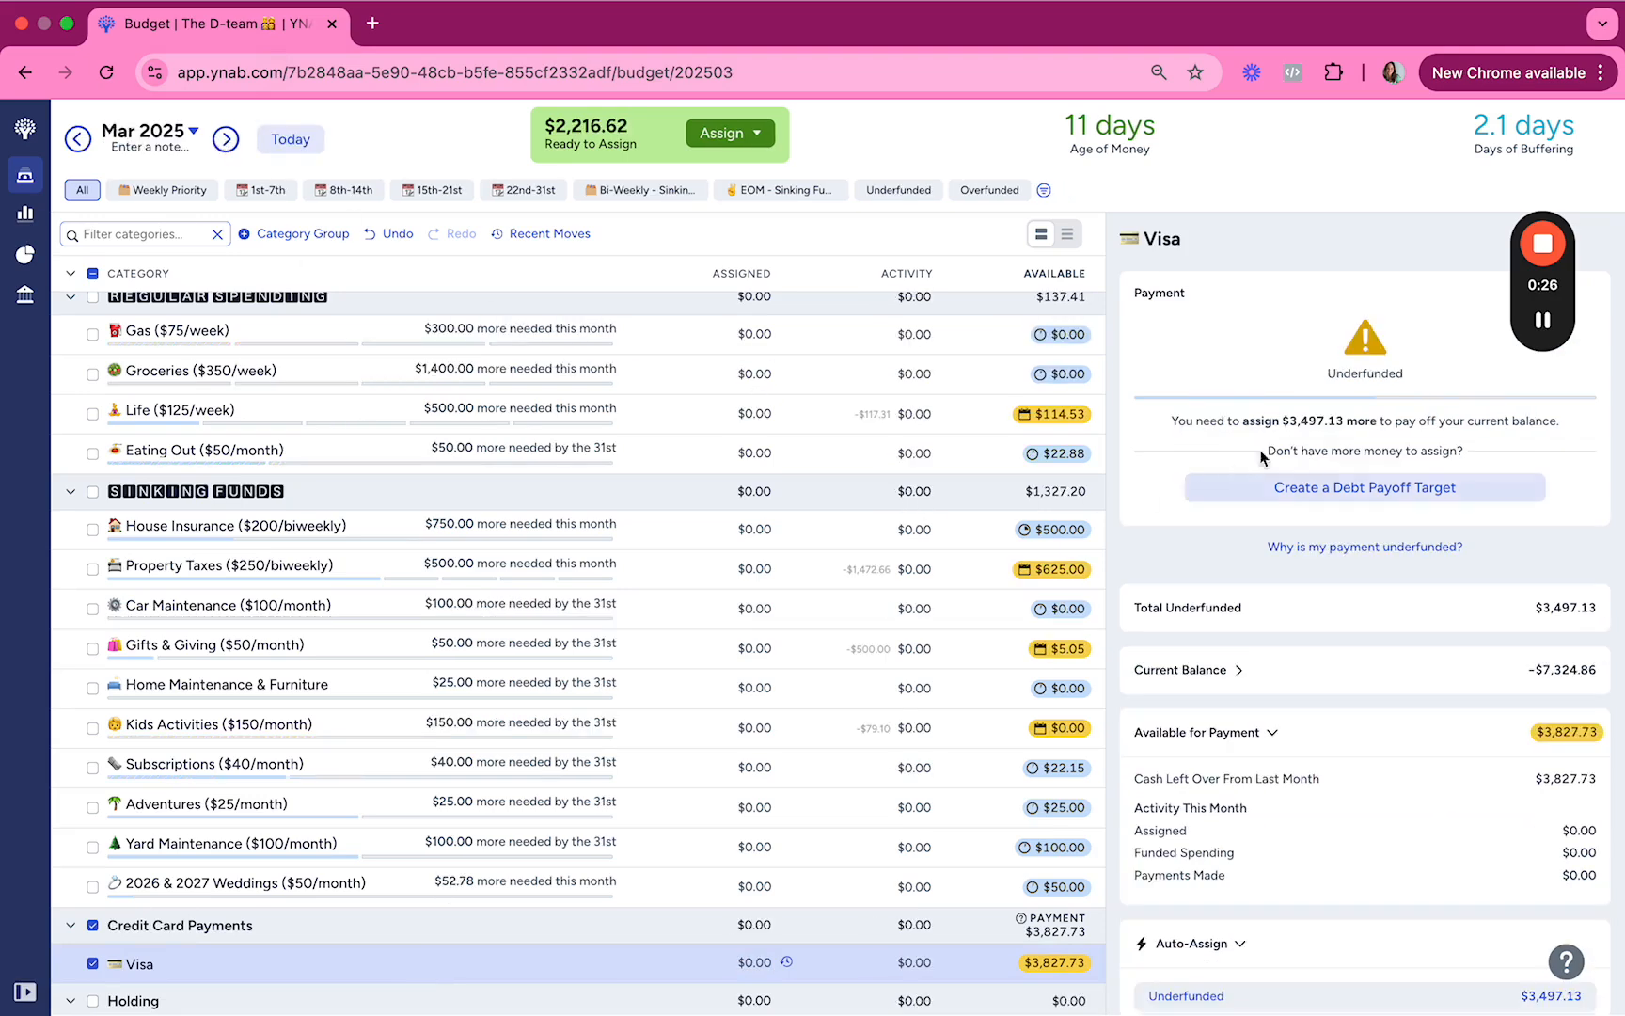
pyautogui.moveTo(1288, 423); pyautogui.dragTo(1351, 428)
pyautogui.click(81, 139)
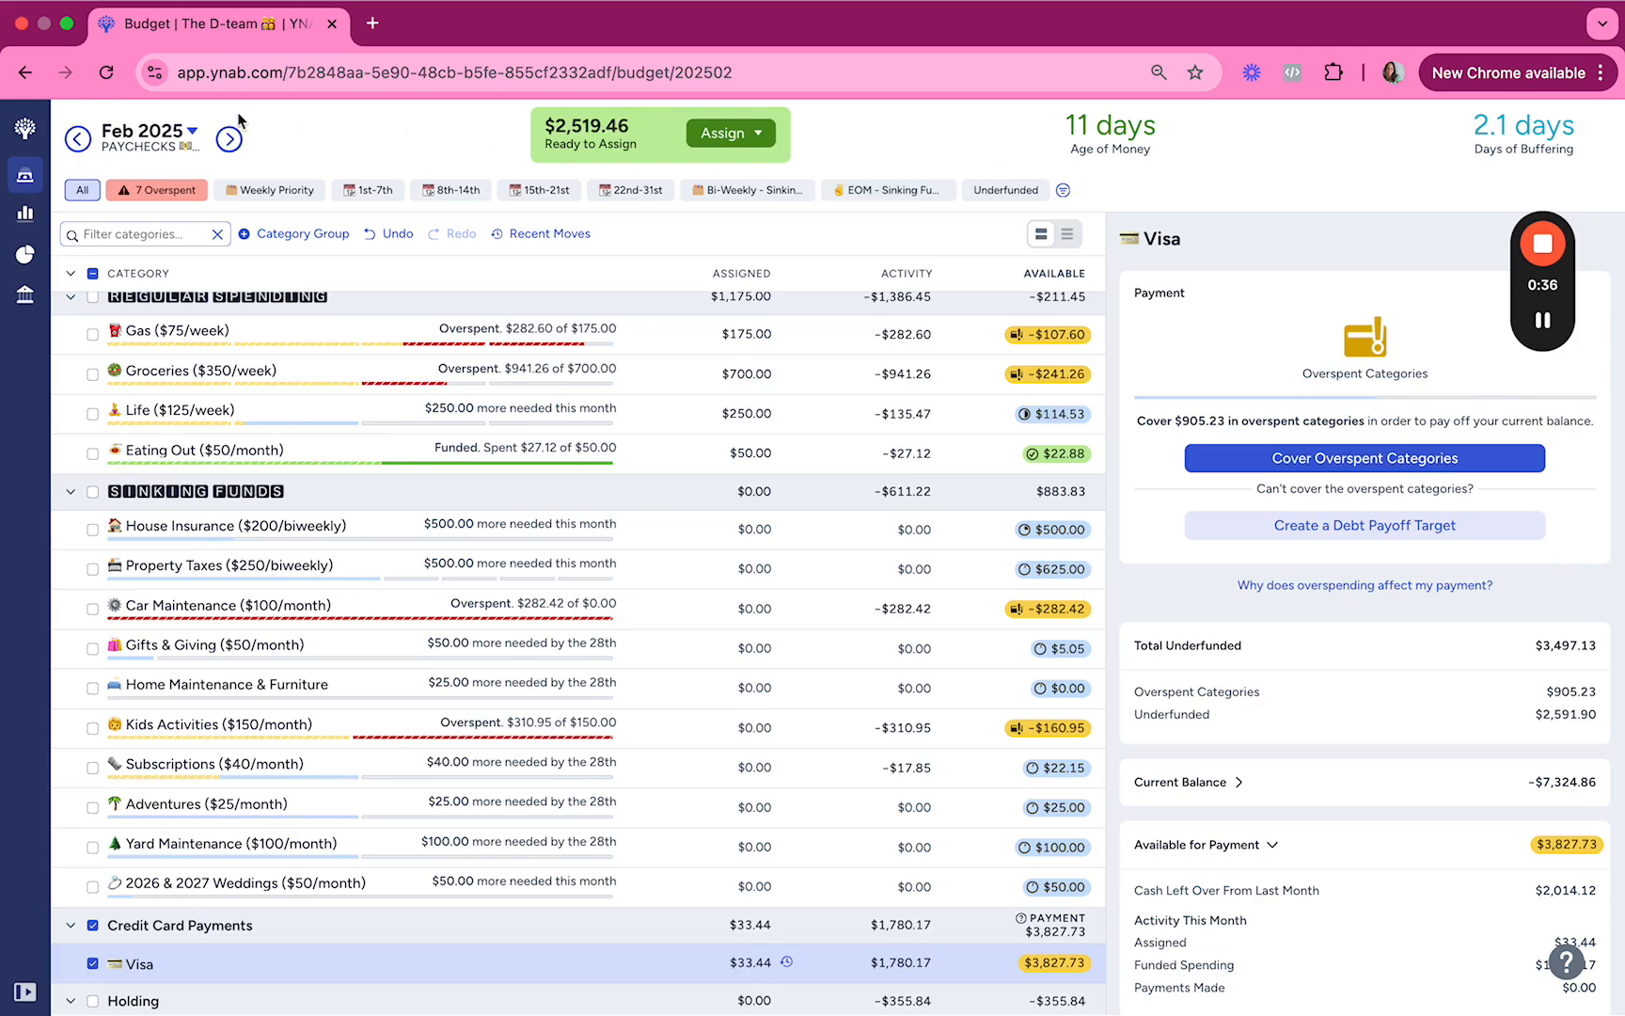
pyautogui.click(228, 140)
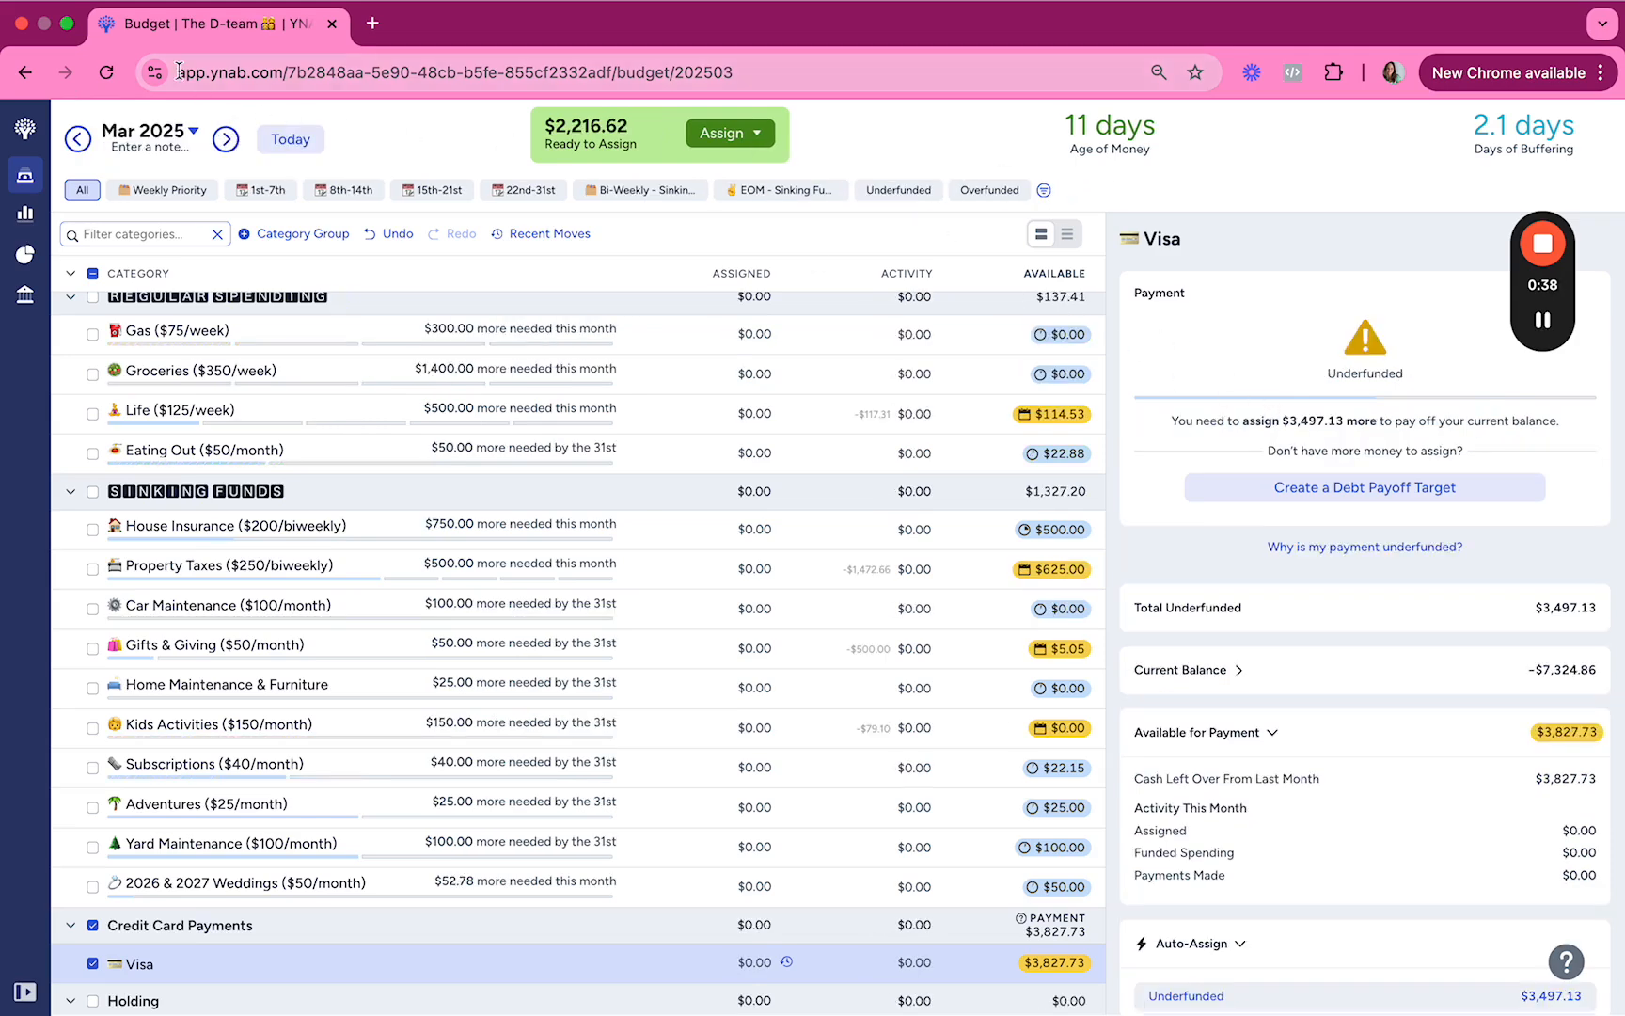
pyautogui.click(77, 139)
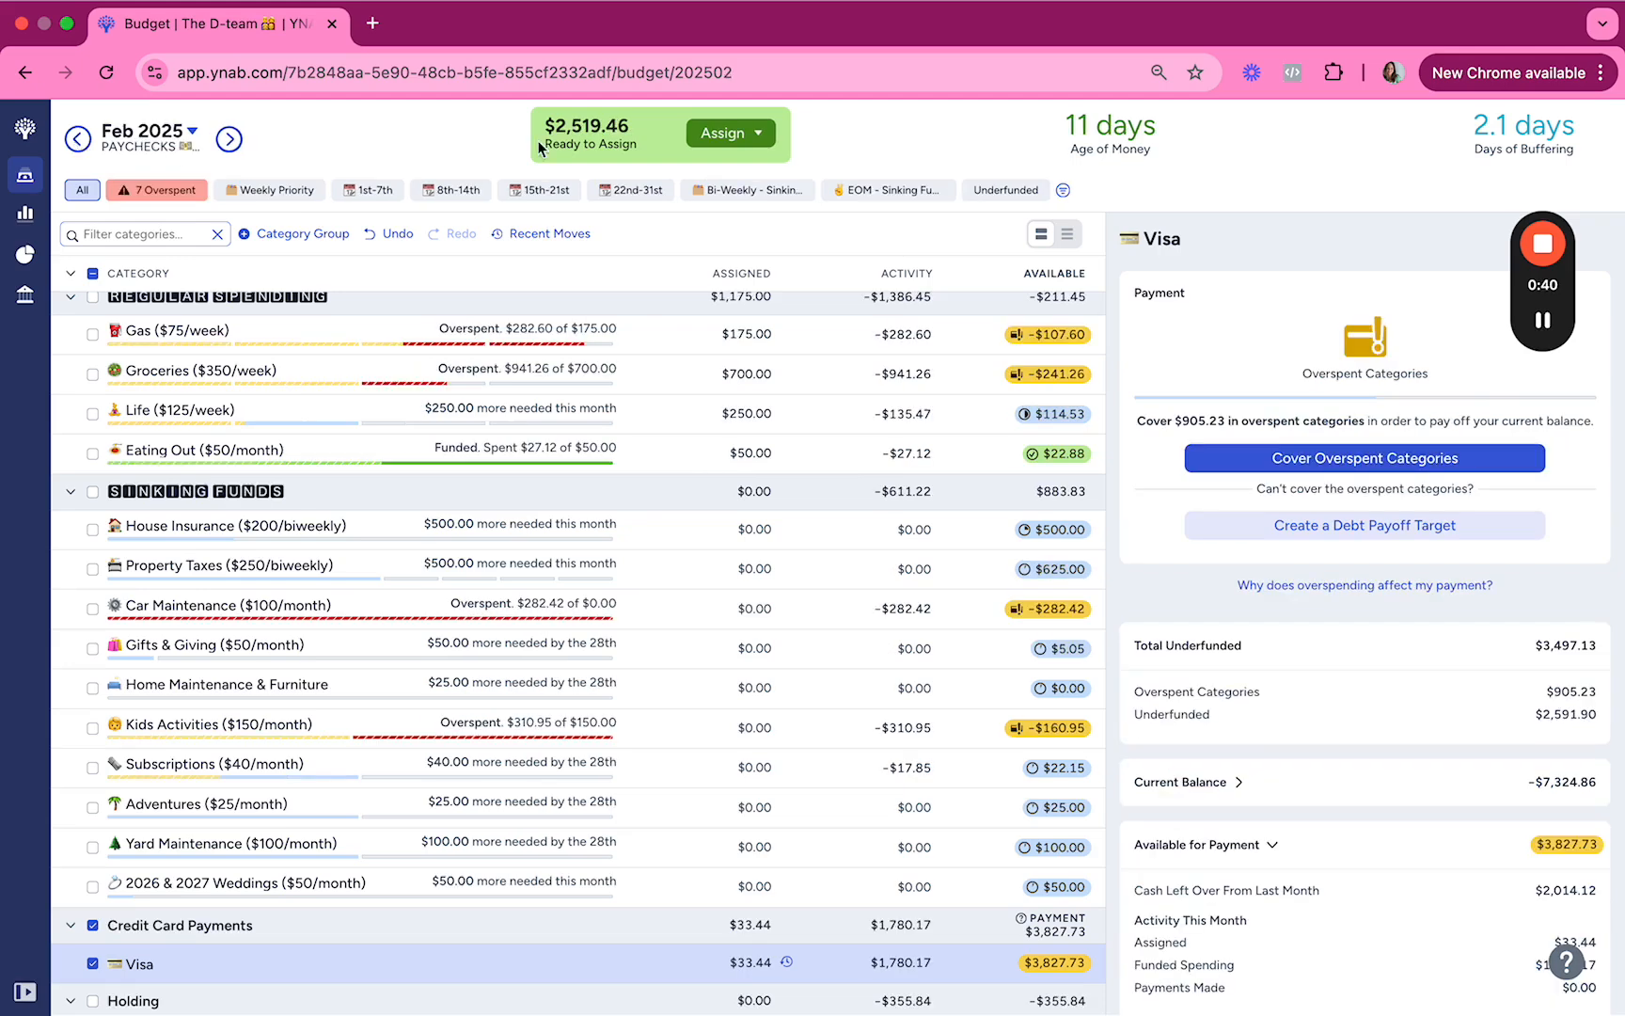
# Step: Check February's overspent categories, and show all categories for January 2025 to examine its over-assigned amount
pyautogui.click(141, 193)
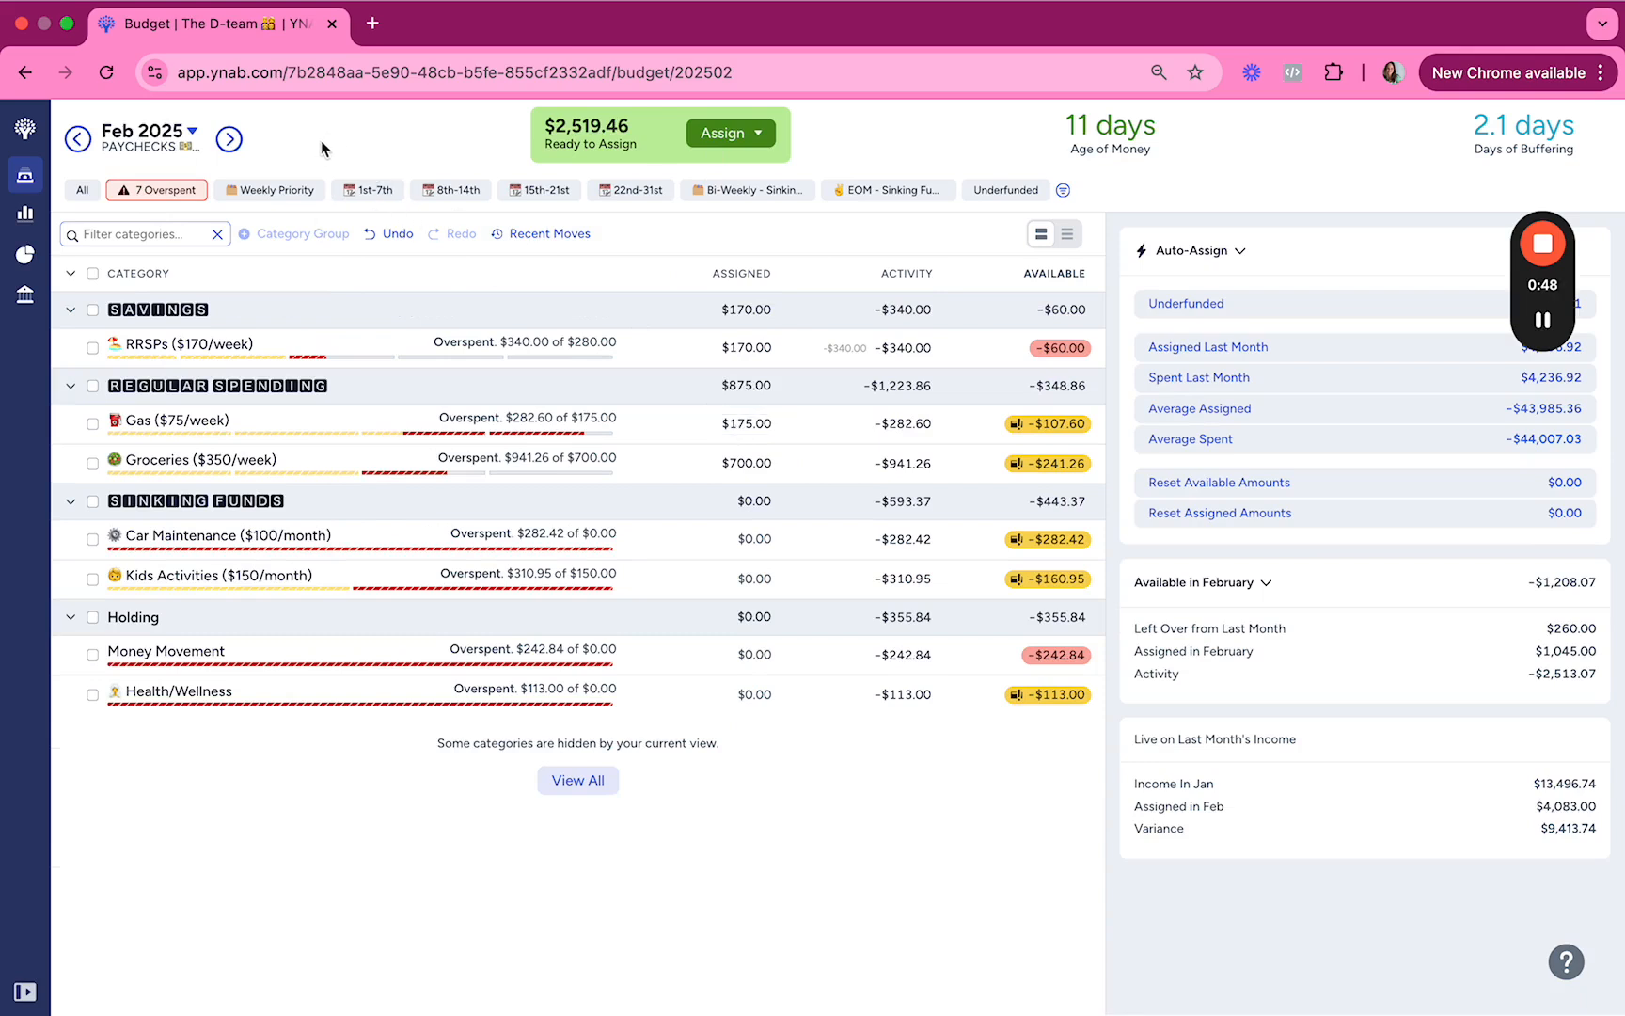
pyautogui.click(83, 140)
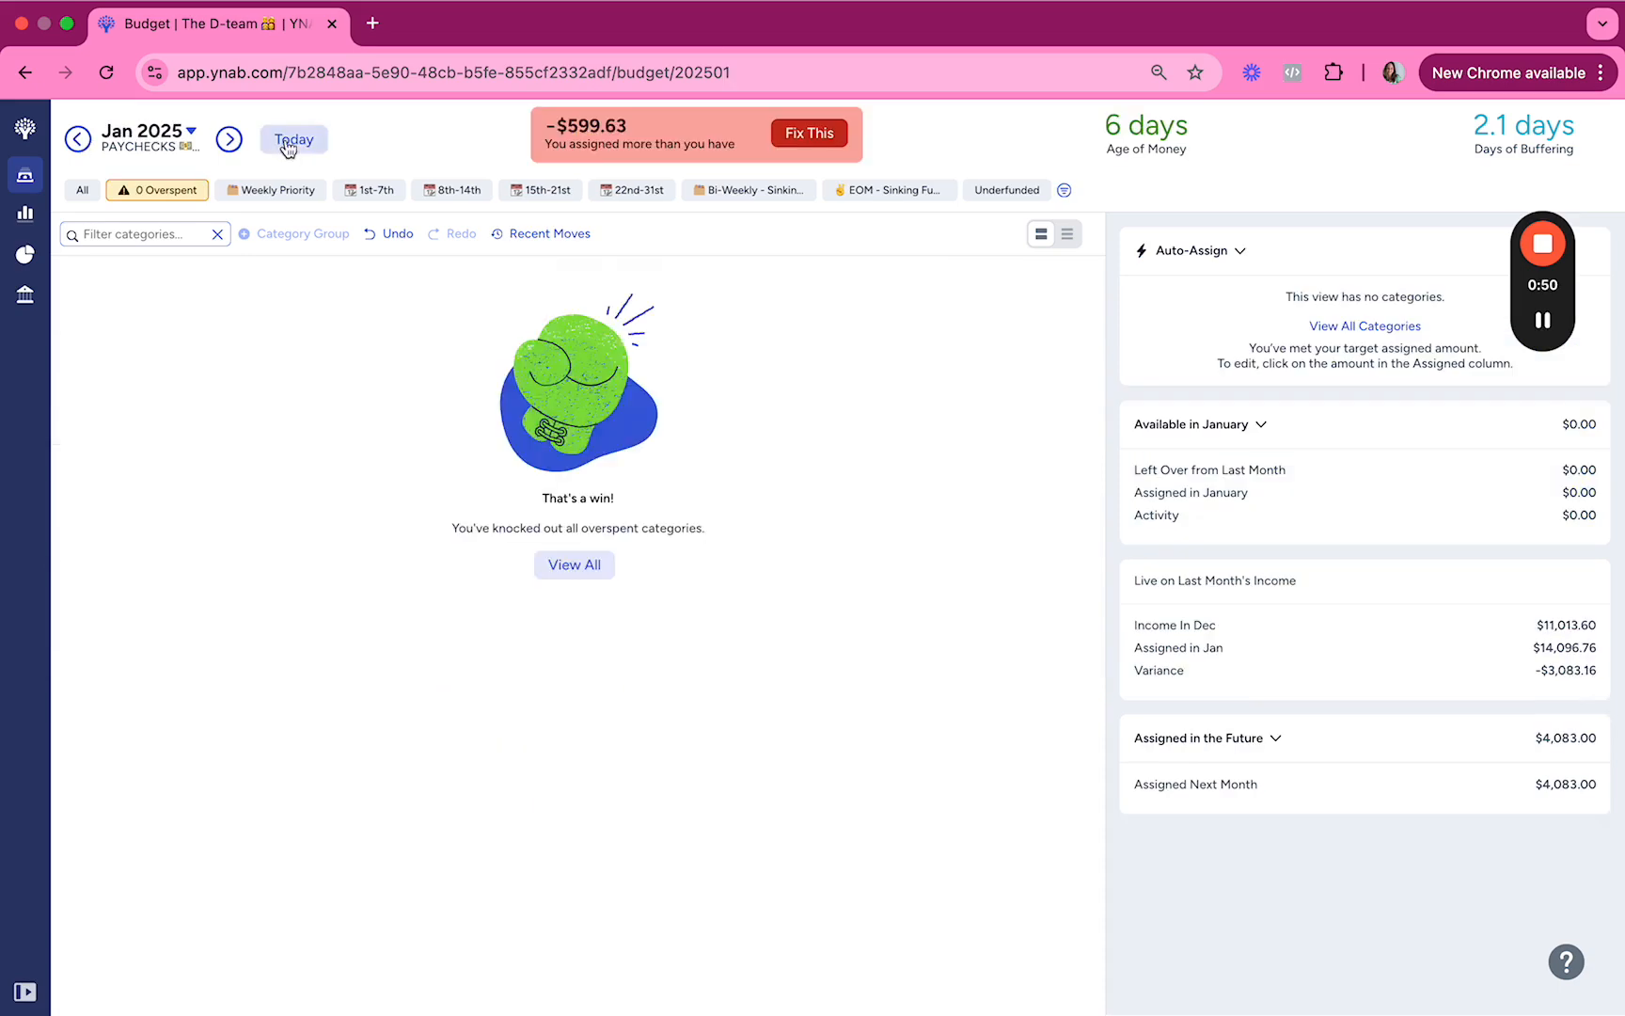
pyautogui.click(82, 190)
pyautogui.moveTo(639, 128); pyautogui.dragTo(559, 133)
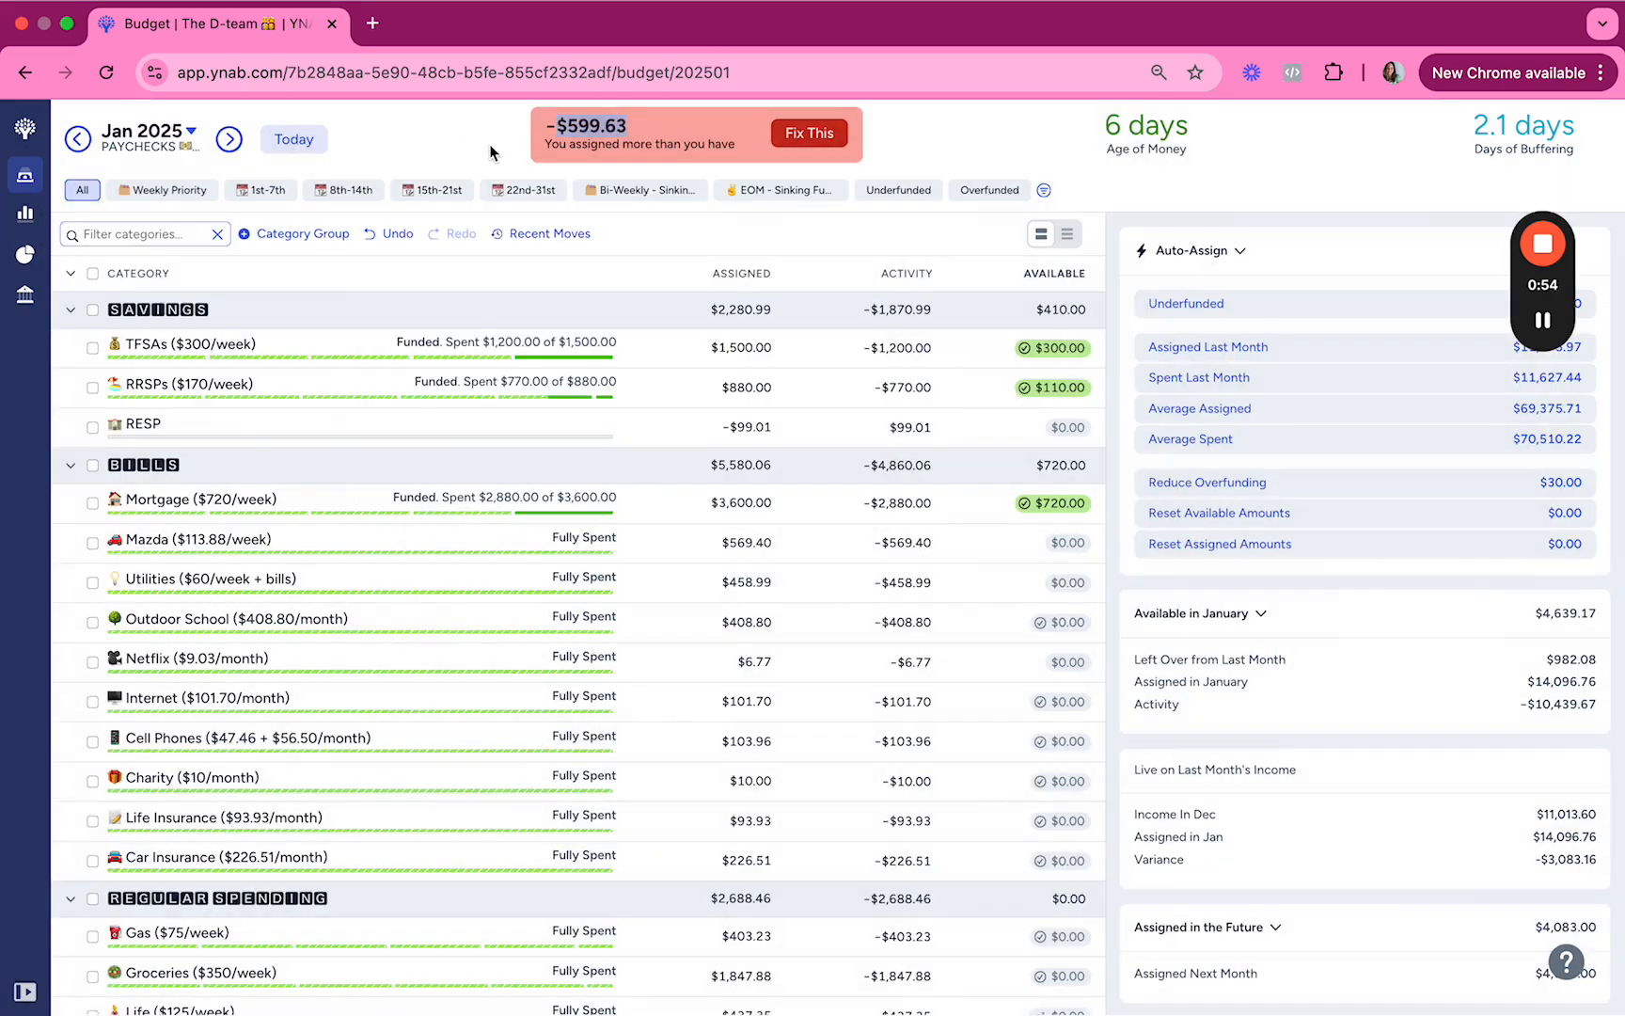
# Step: Examine January's assigned amounts across the Bills, Regular Spending and Sinking Funds groups for money that can be freed
pyautogui.scroll(-3, 731, 383)
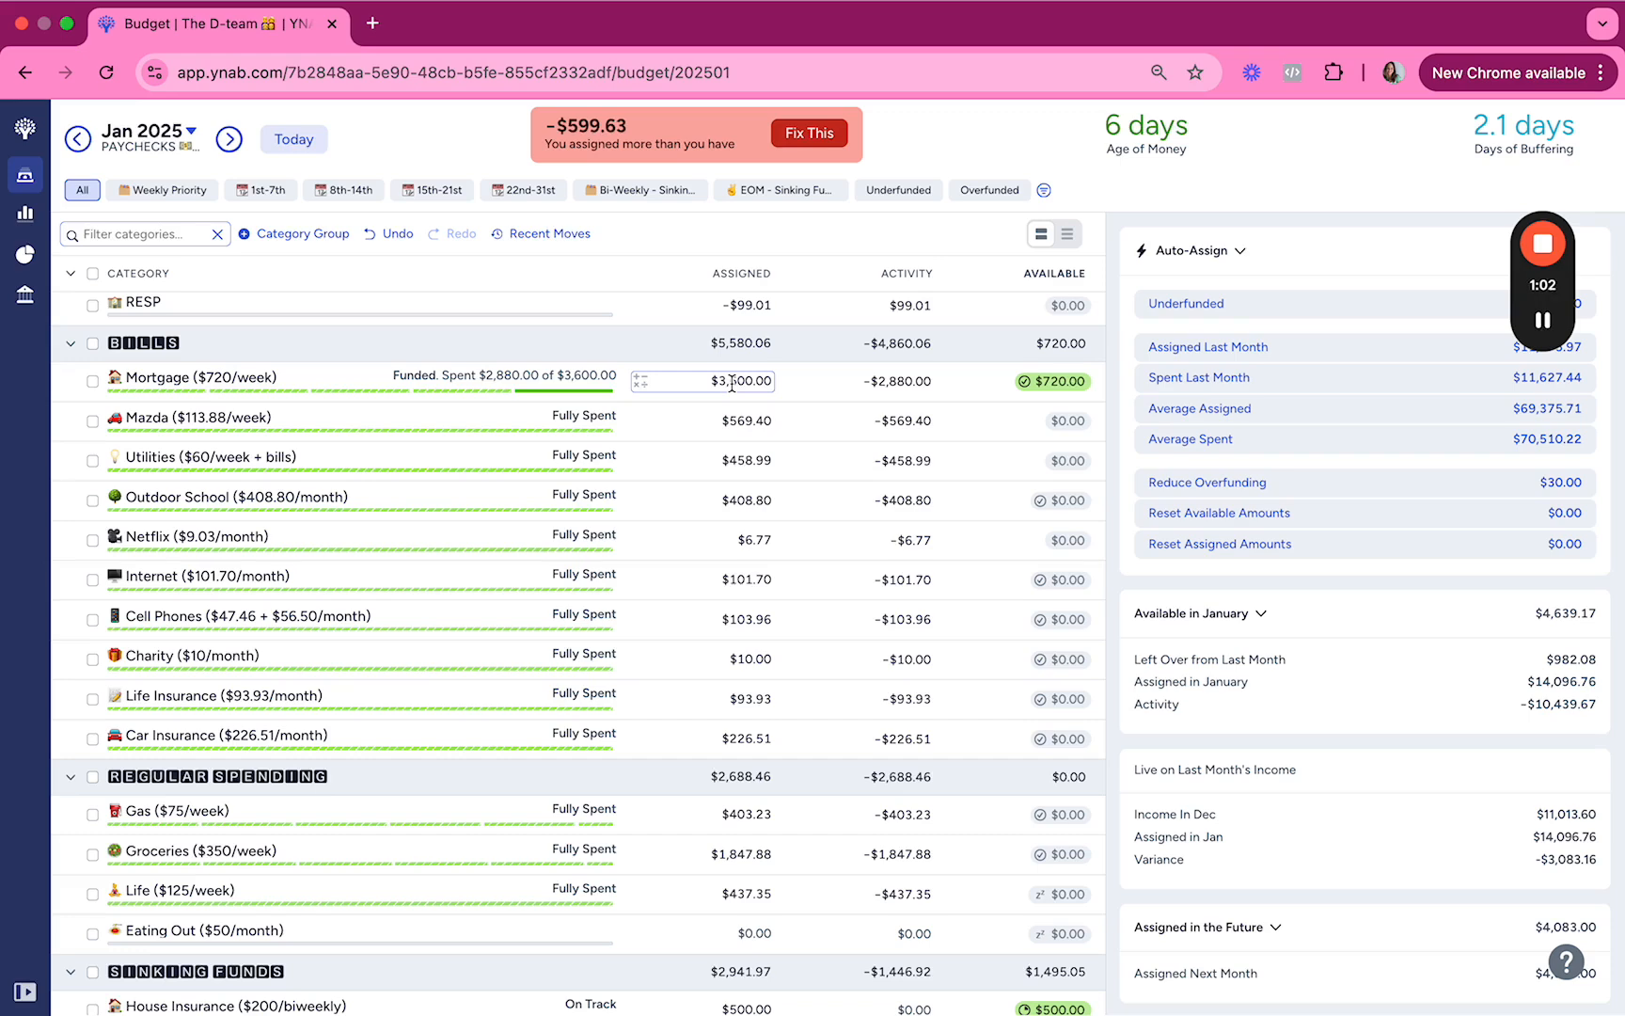
pyautogui.scroll(-5, 824, 356)
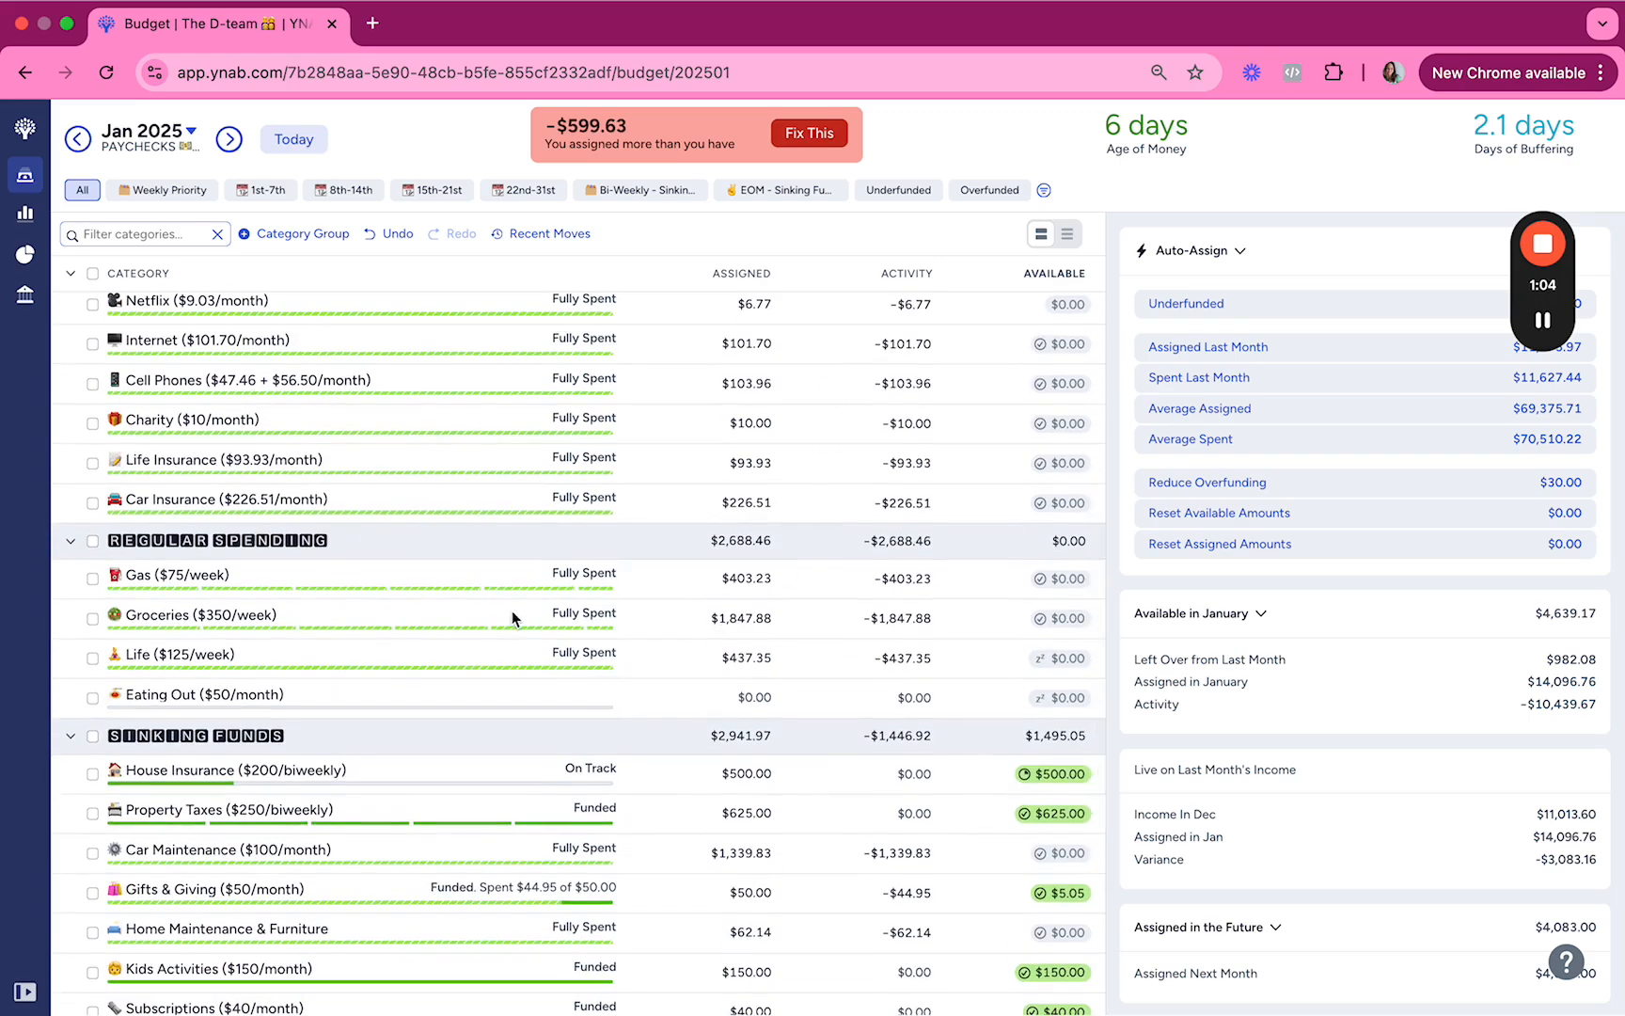
pyautogui.scroll(-1, 513, 618)
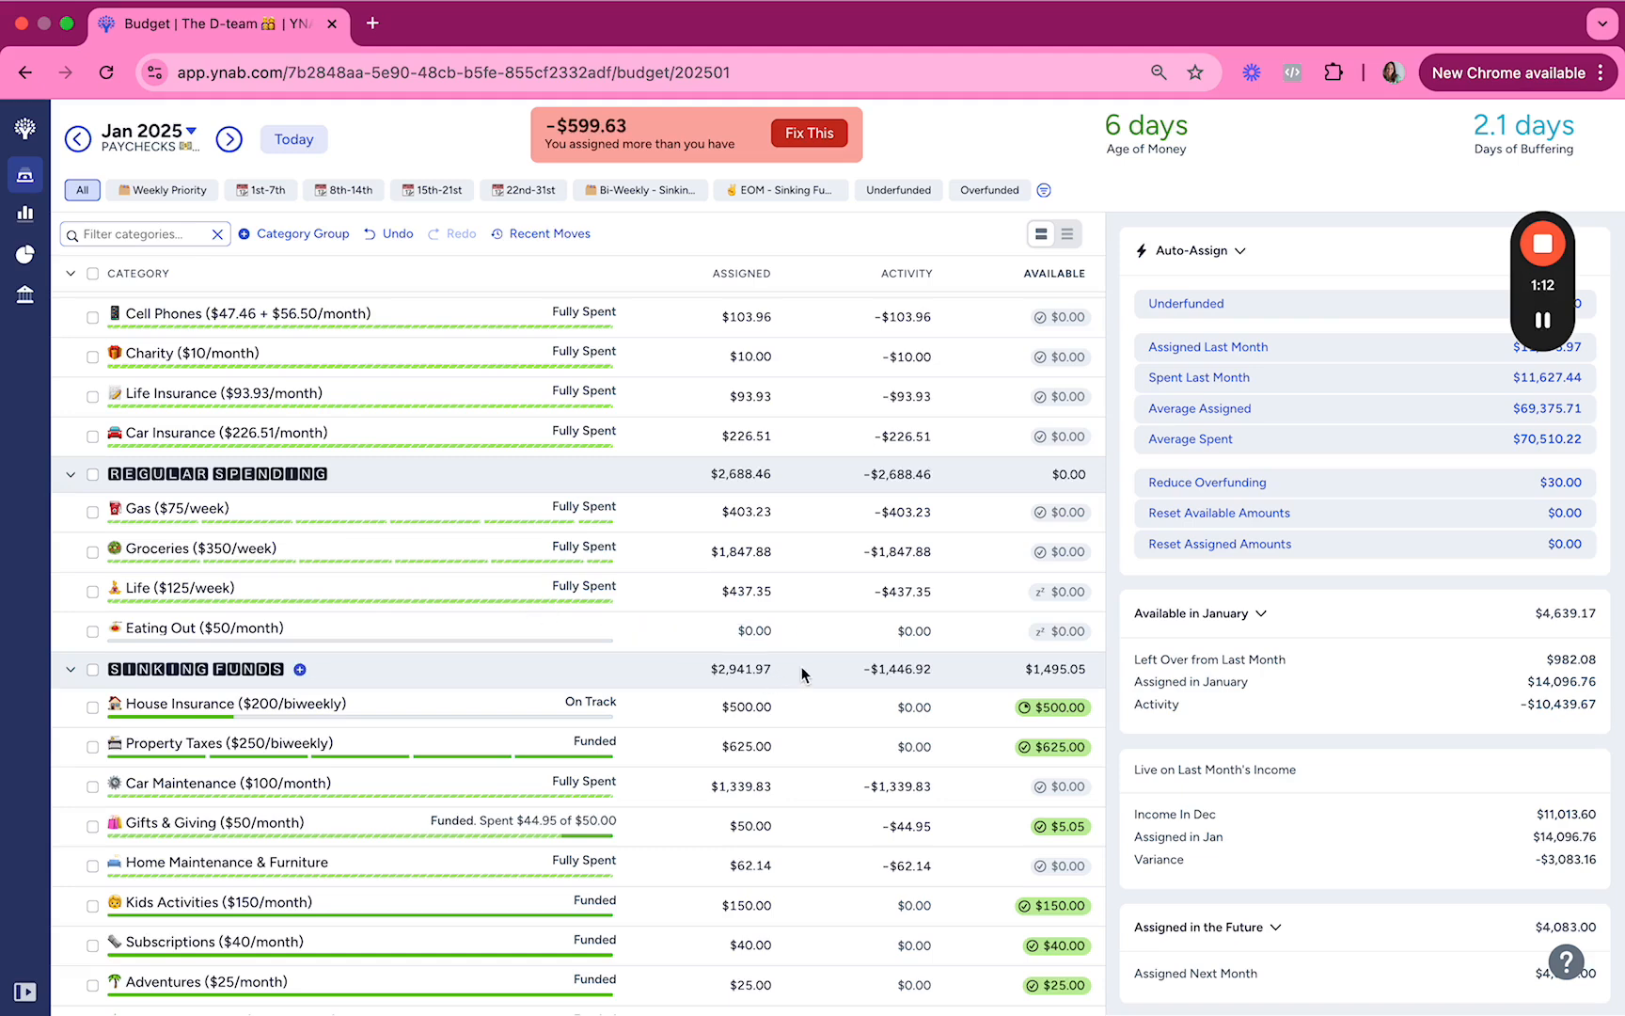
pyautogui.scroll(-1, 670, 778)
pyautogui.scroll(-1, 667, 778)
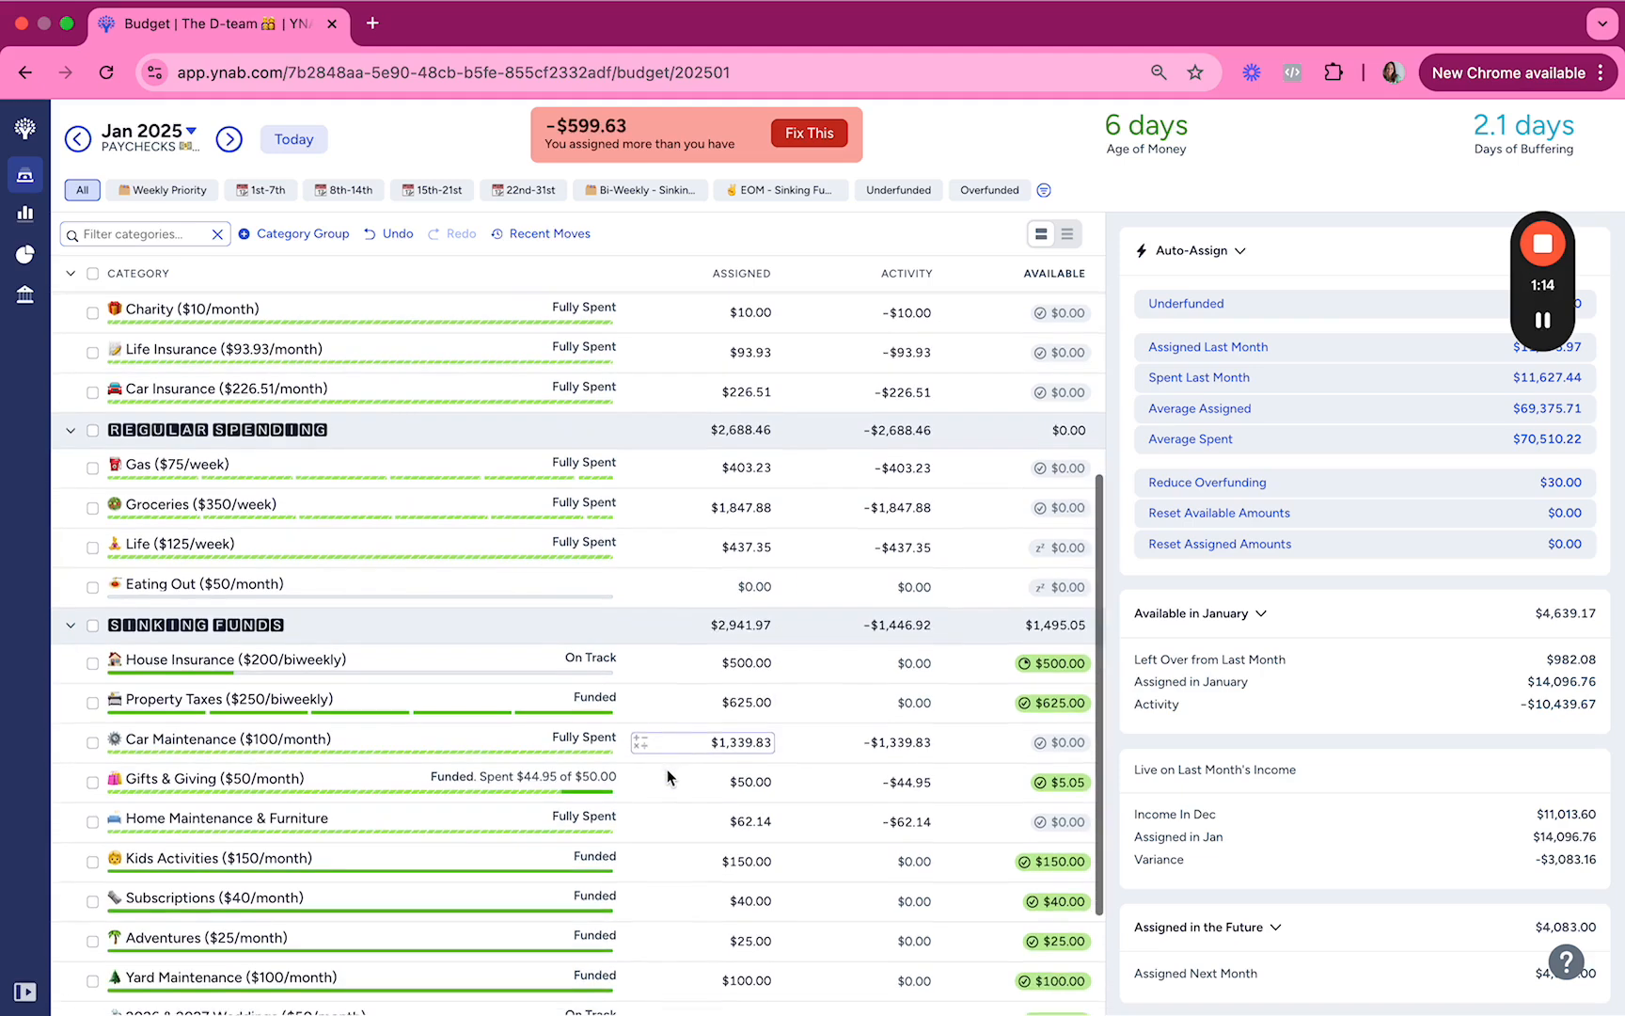
pyautogui.moveTo(725, 745)
pyautogui.mouseDown()
pyautogui.moveTo(770, 748)
pyautogui.moveTo(751, 744)
pyautogui.mouseUp()
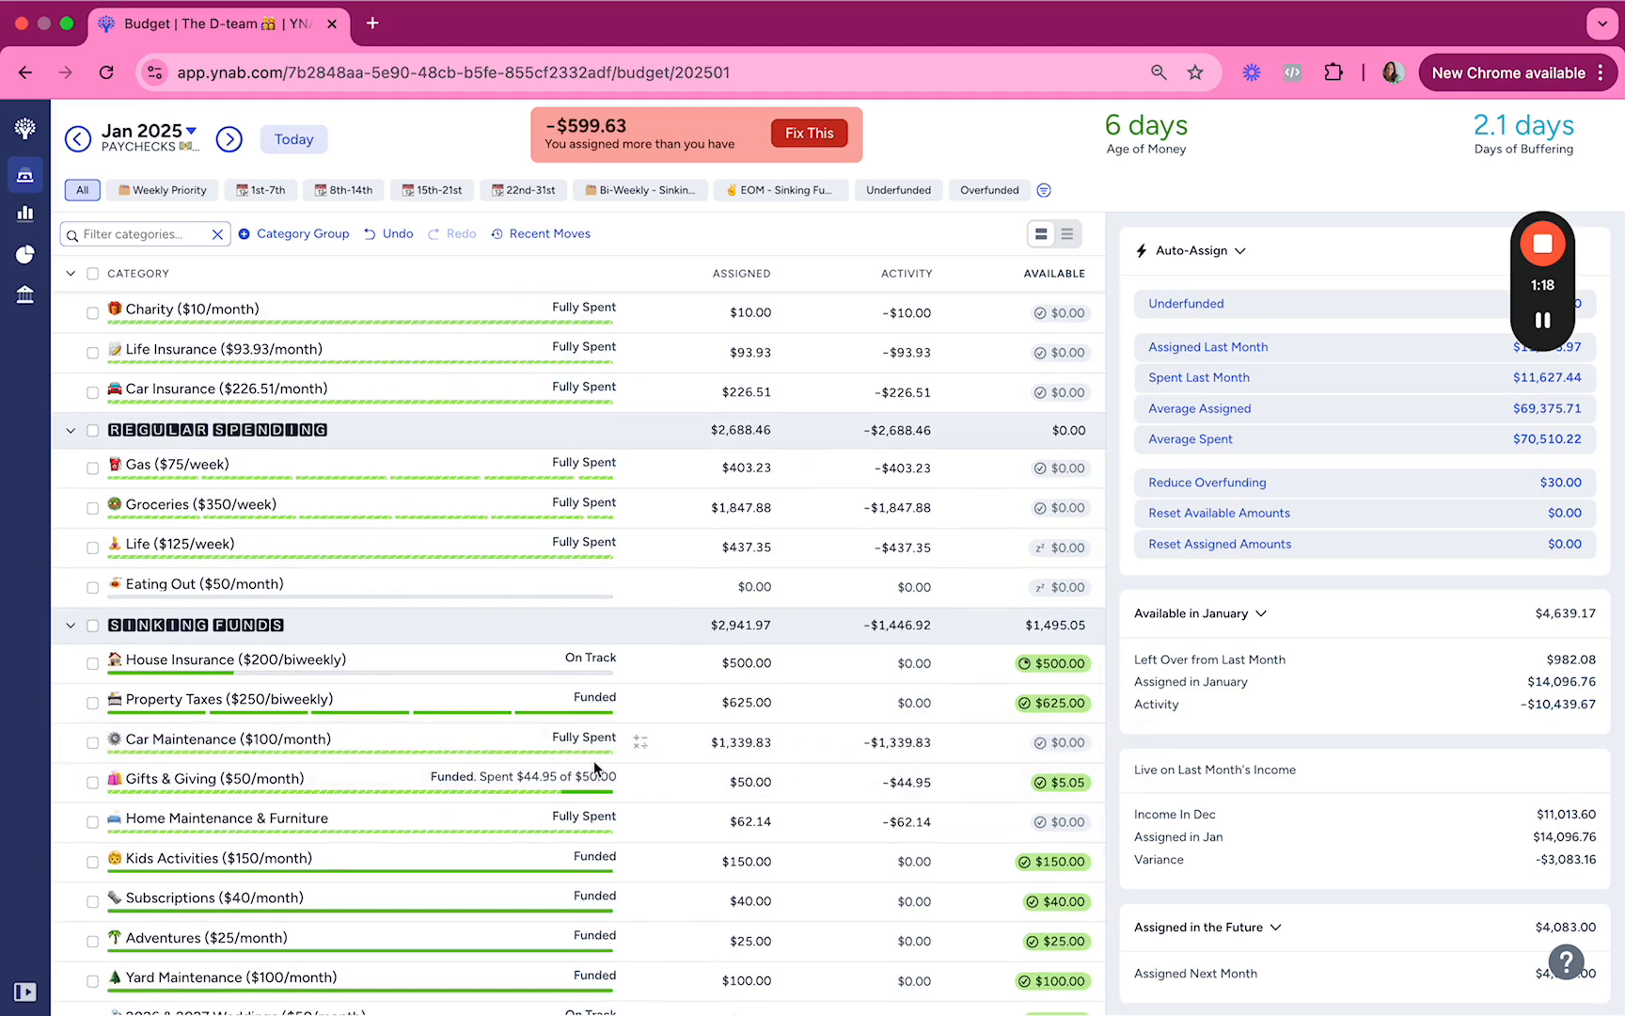
pyautogui.scroll(-2, 725, 739)
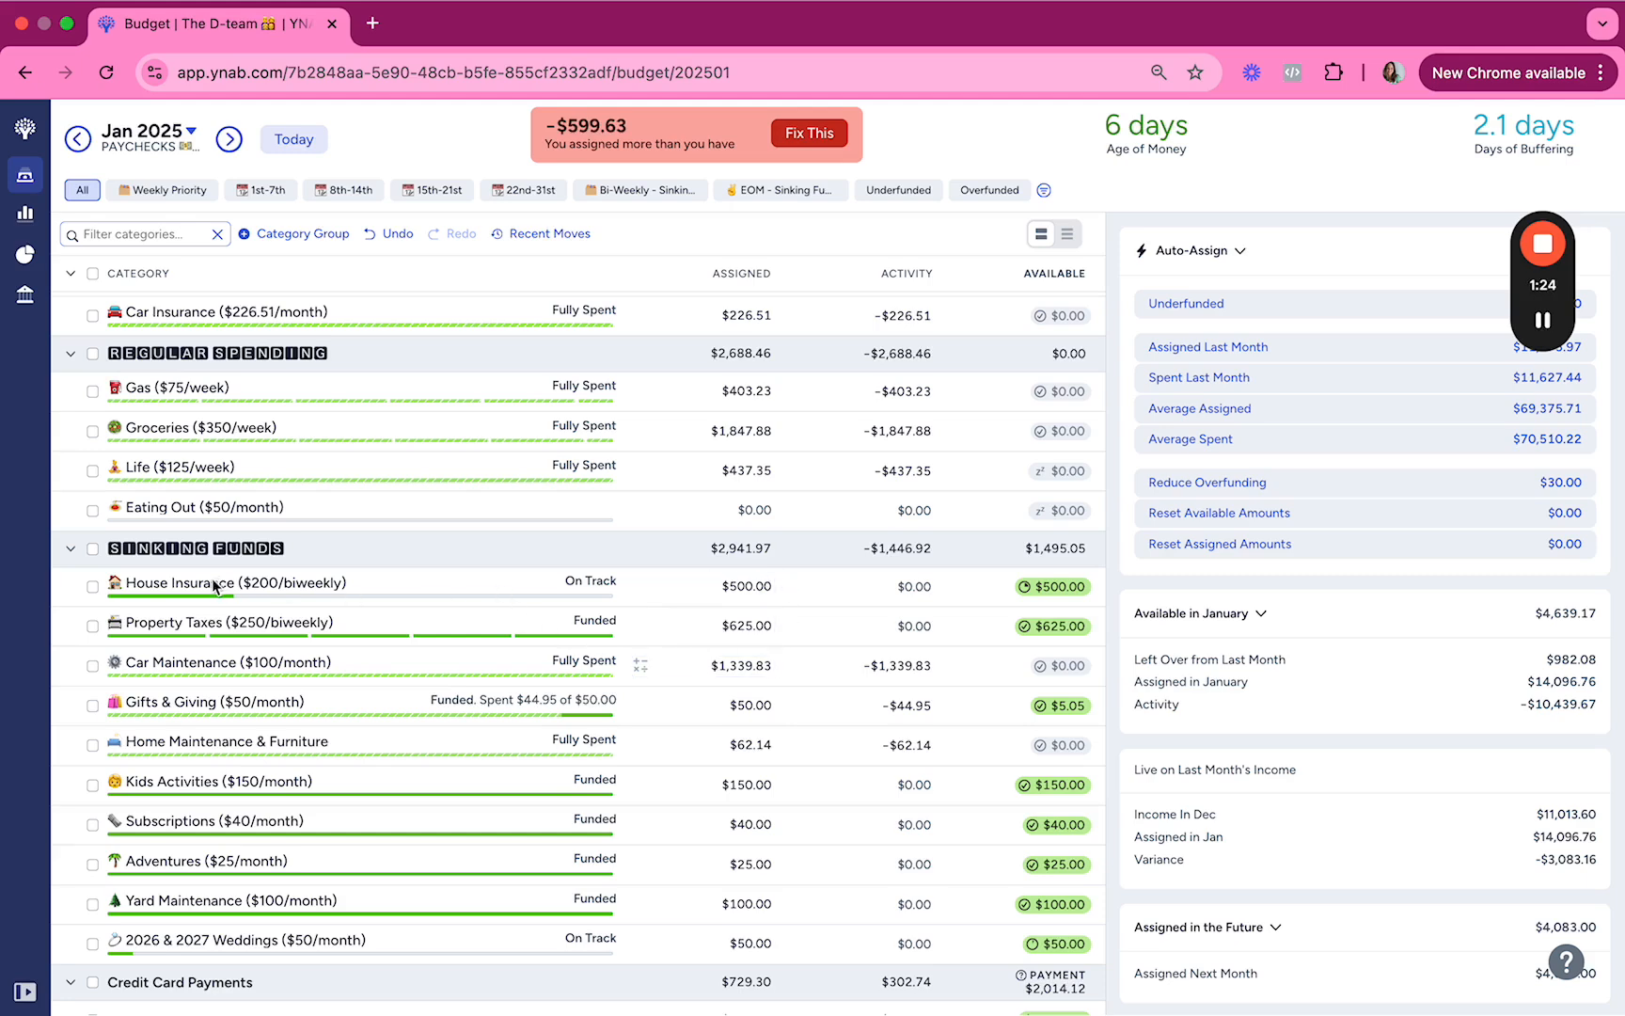
# Step: Inspect January's House Insurance and Property Taxes assignments against the over-assigned amount
pyautogui.click(720, 583)
pyautogui.click(749, 623)
pyautogui.click(727, 583)
pyautogui.click(724, 626)
pyautogui.moveTo(561, 128); pyautogui.dragTo(630, 138)
pyautogui.click(631, 138)
pyautogui.click(478, 144)
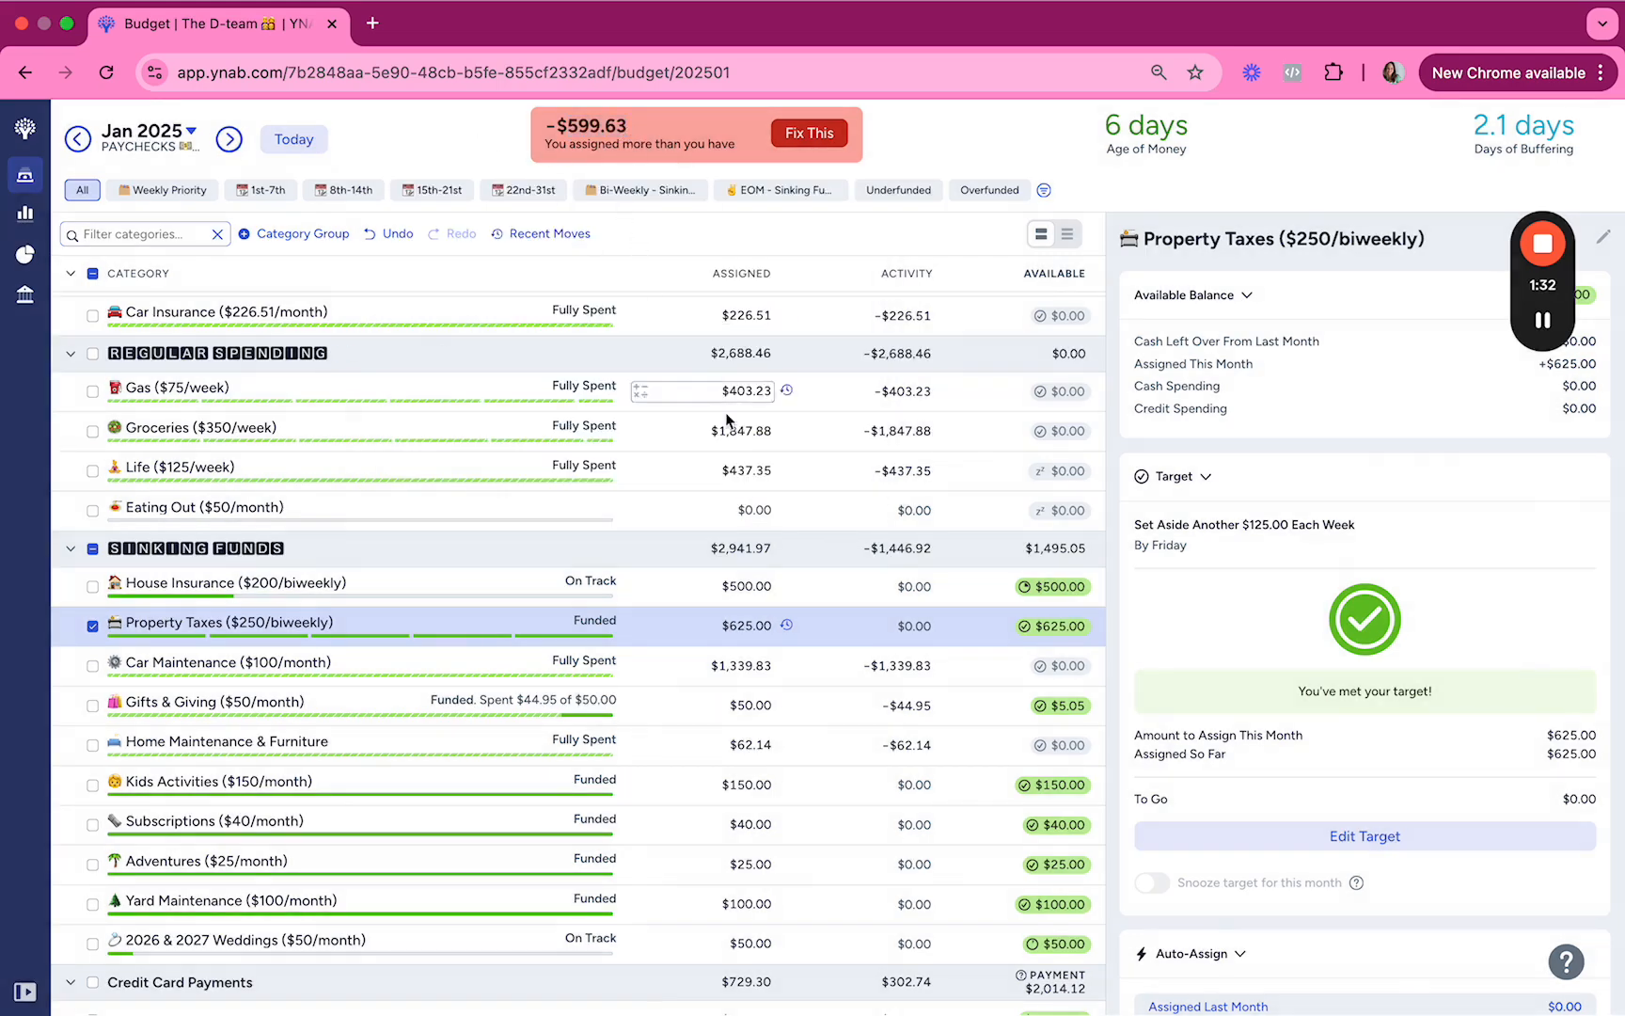
# Step: Set the Visa payment category's assigned amount for January 2025 to $129.30
pyautogui.scroll(-1, 659, 390)
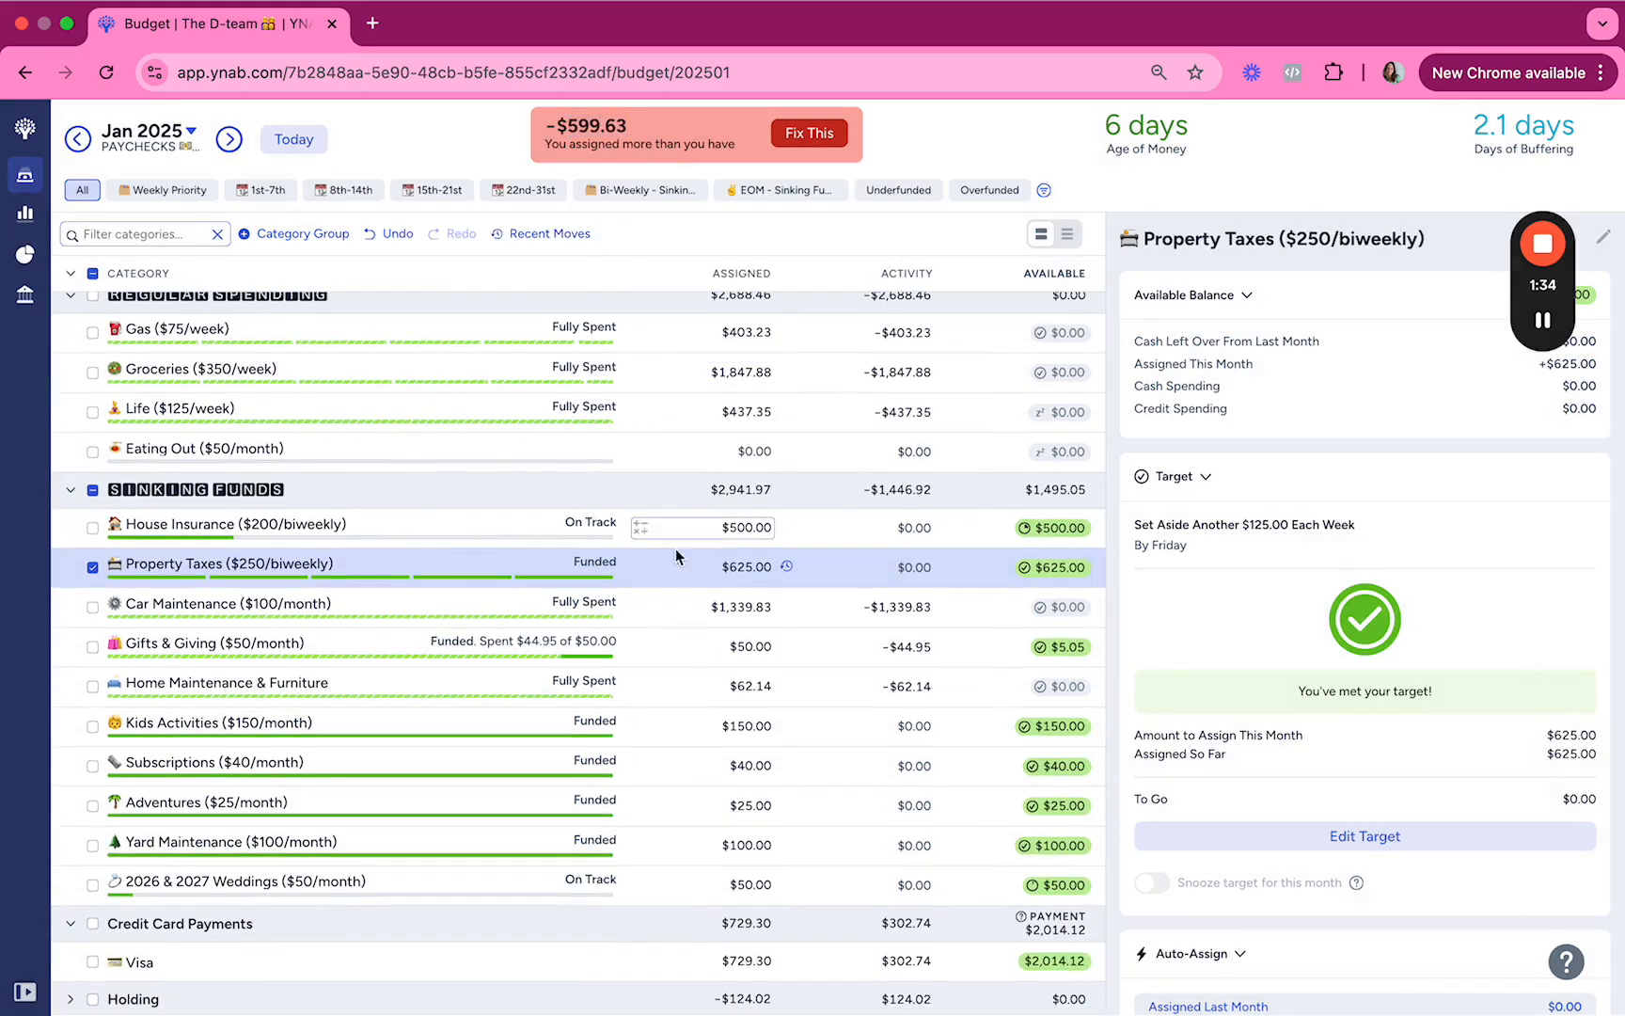
pyautogui.scroll(-1, 659, 599)
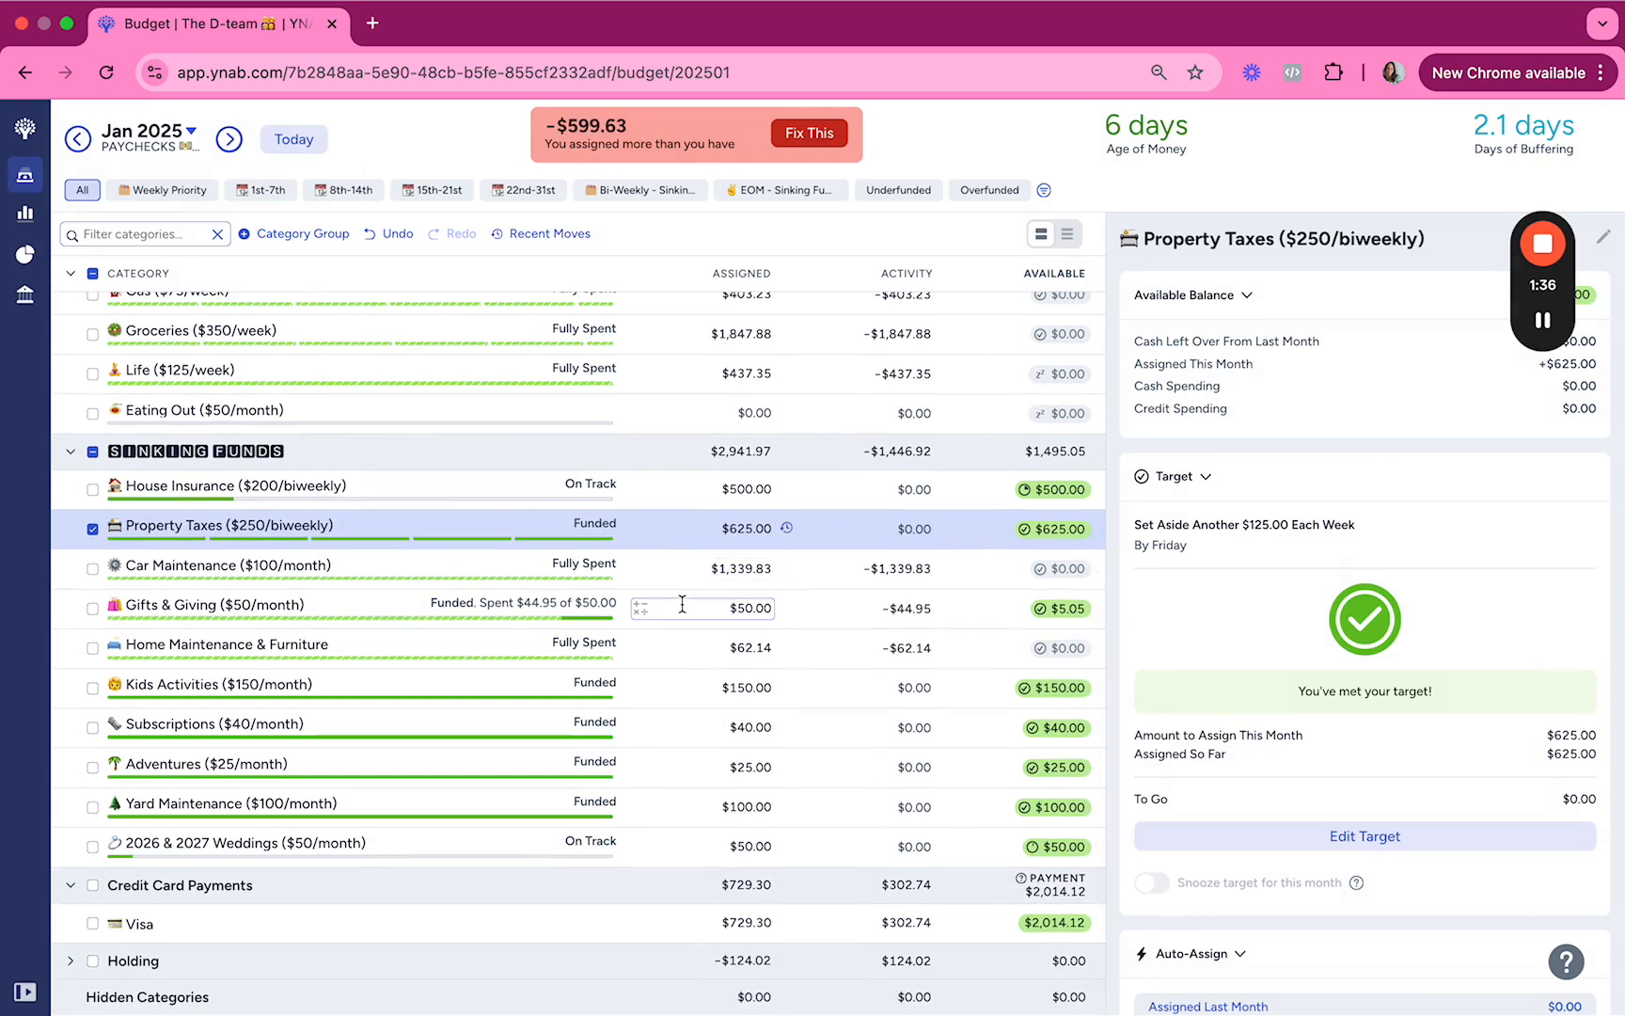
pyautogui.click(738, 924)
pyautogui.press('Left')
pyautogui.press('Right')
pyautogui.press('BackSpace')
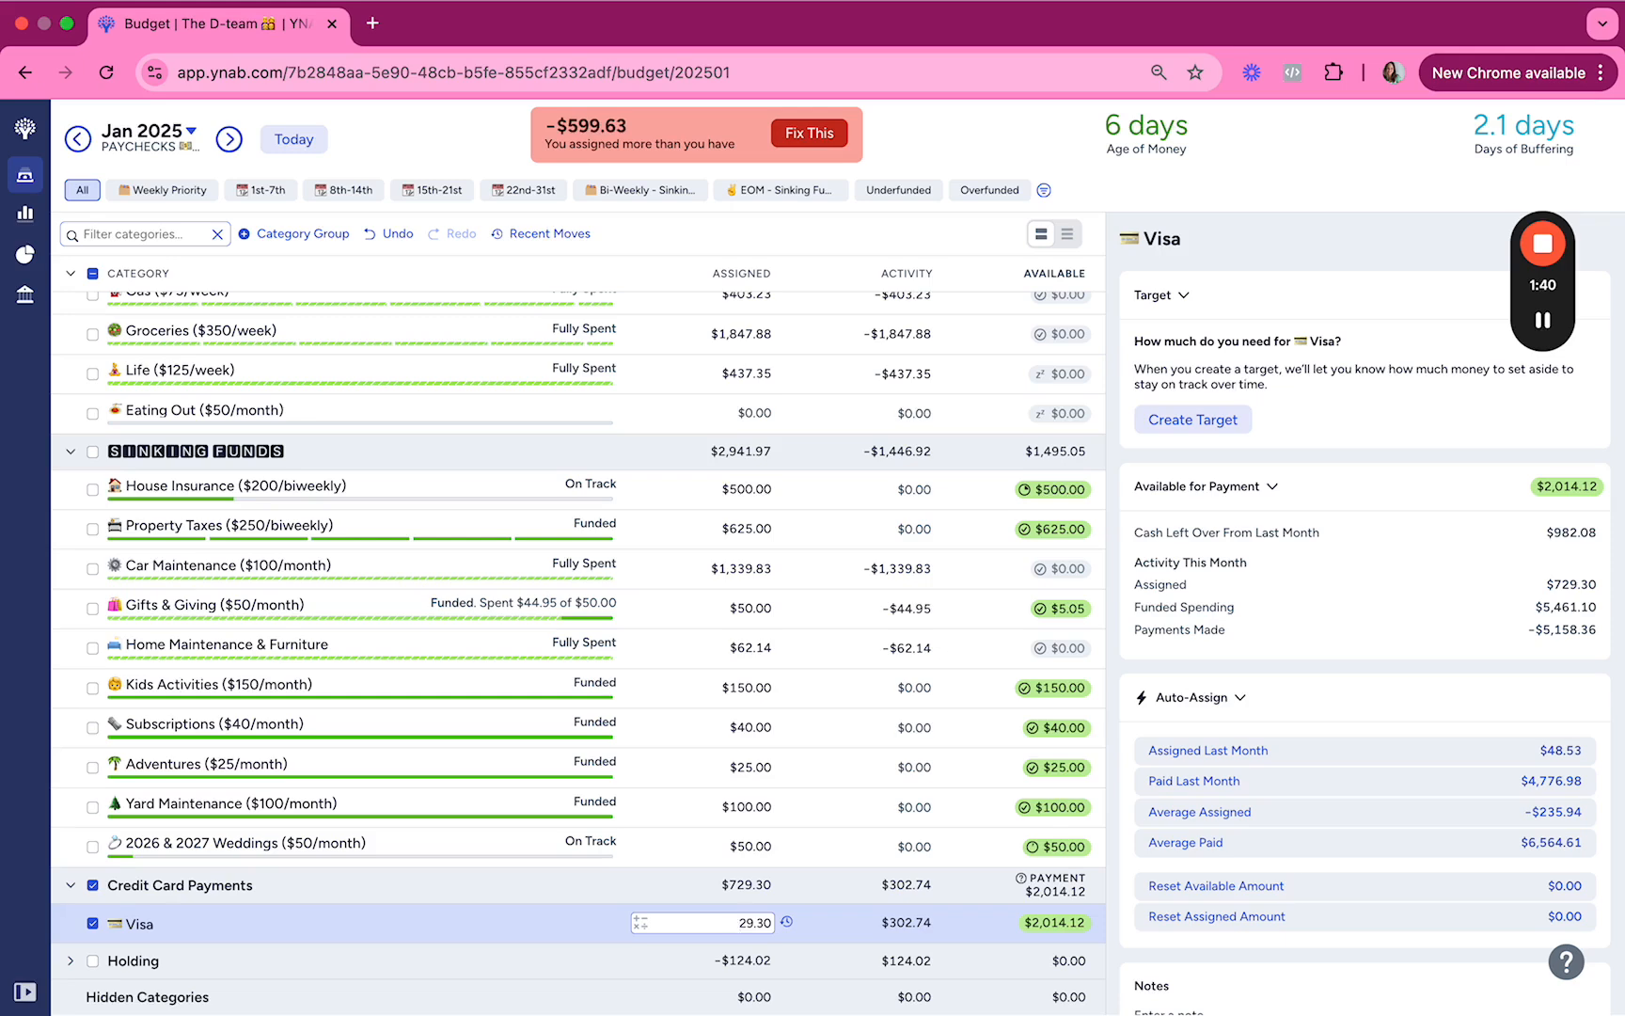
pyautogui.write('1')
pyautogui.press('Return')
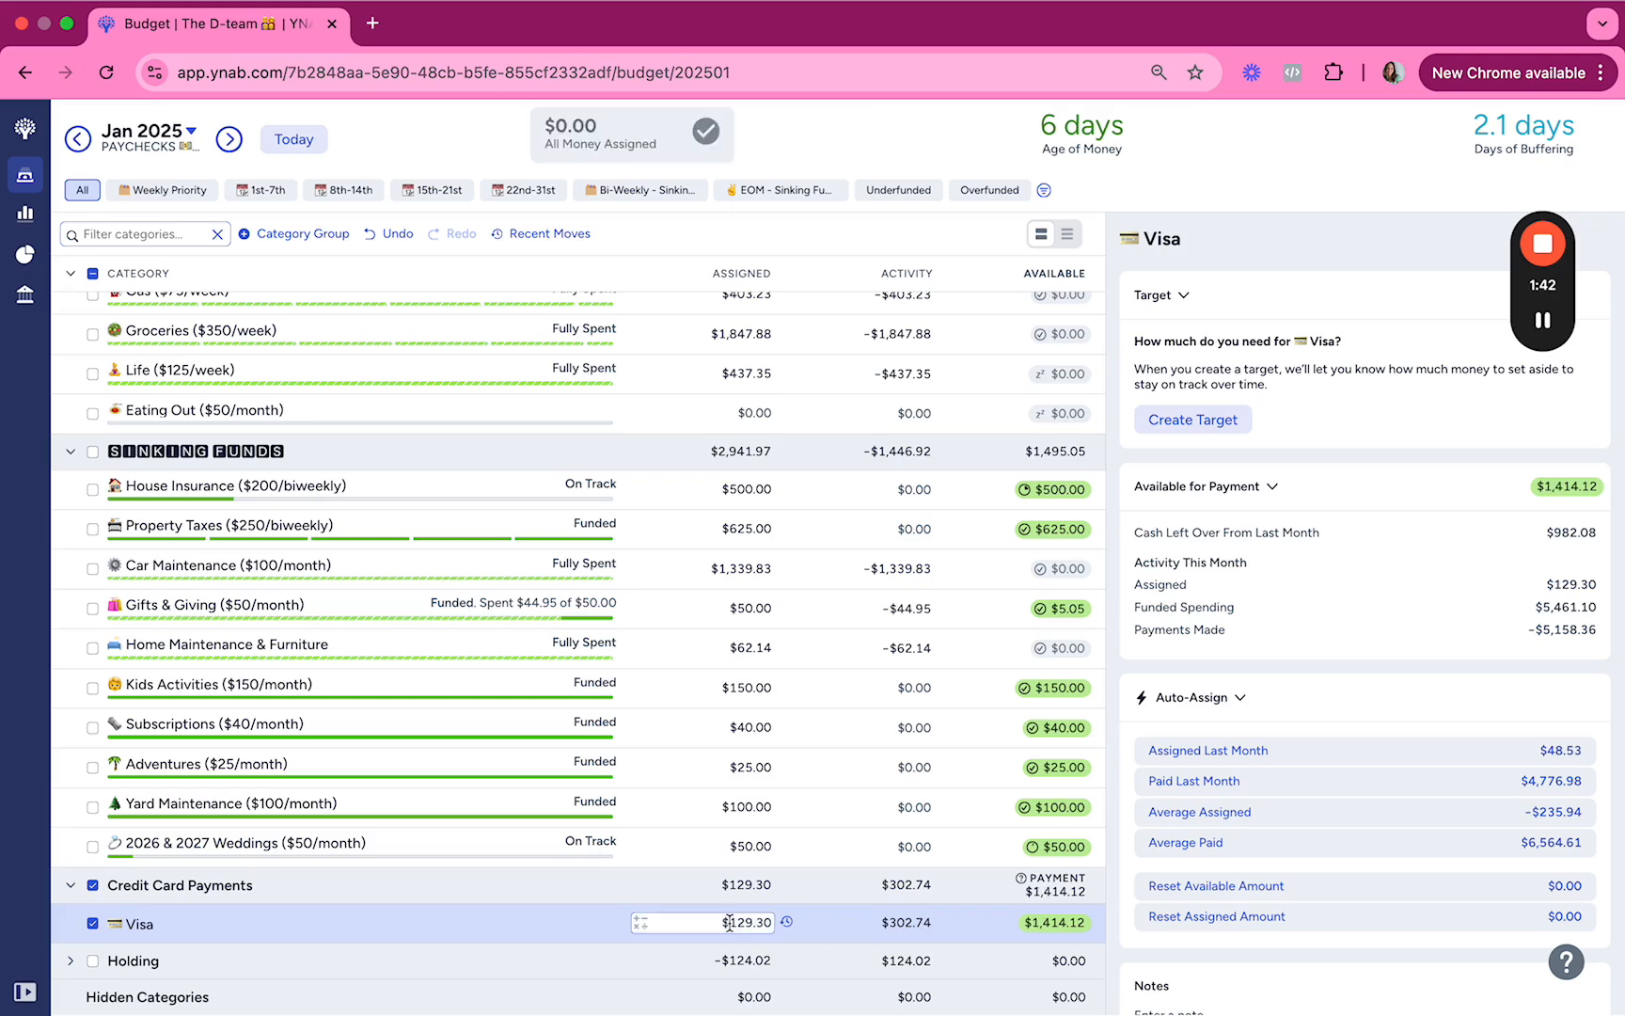
# Step: Set the Visa payment category's assigned amount for February 2025 to $633.44
pyautogui.click(225, 139)
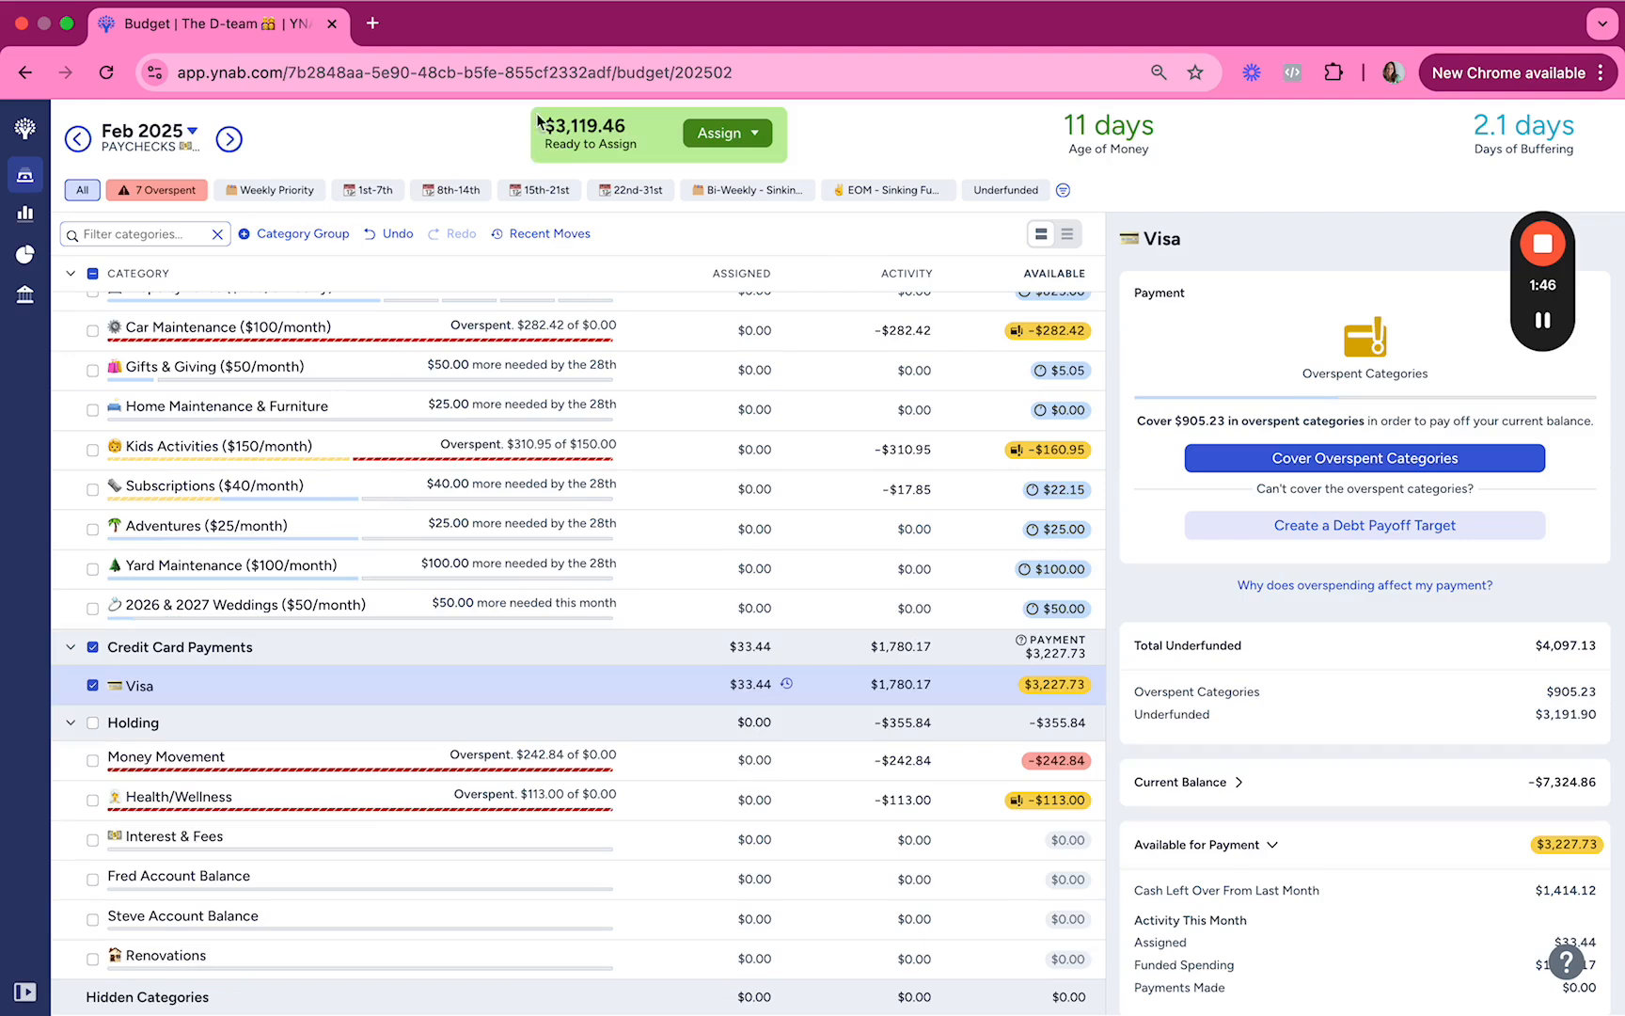
pyautogui.click(739, 685)
pyautogui.press('Left')
pyautogui.write('6')
pyautogui.press('Return')
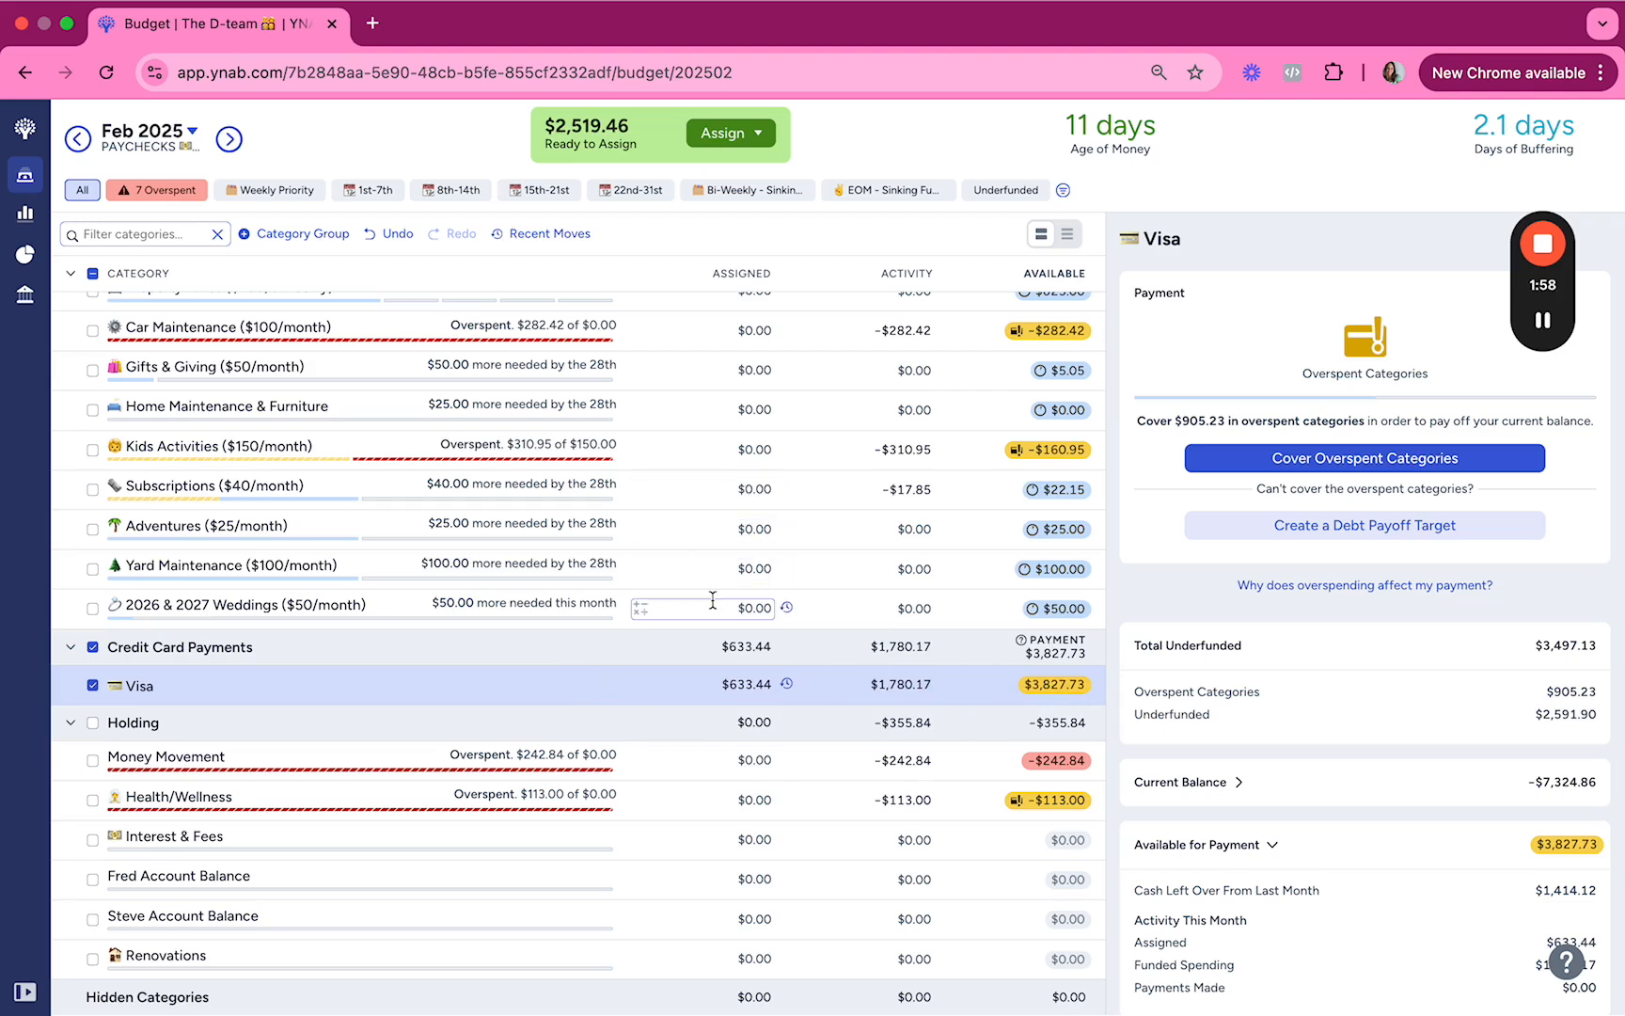
# Step: Recheck January's assignment status and return to the February 2025 budget
pyautogui.scroll(1, 679, 571)
pyautogui.click(77, 138)
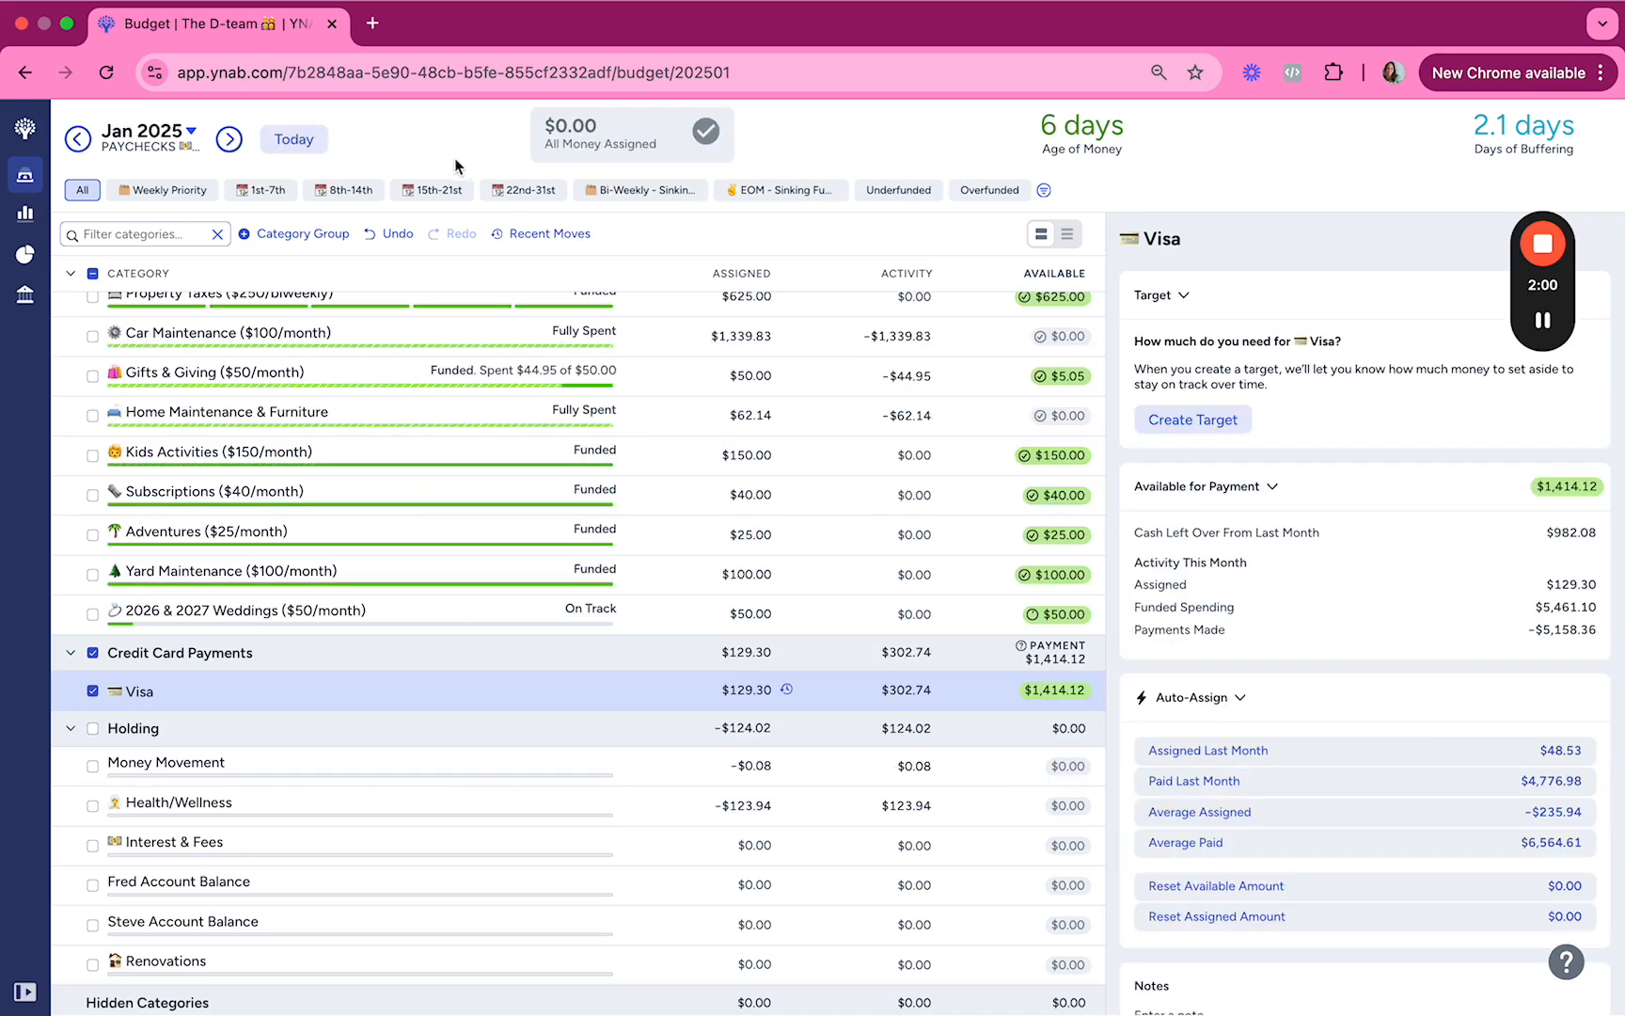
pyautogui.click(229, 139)
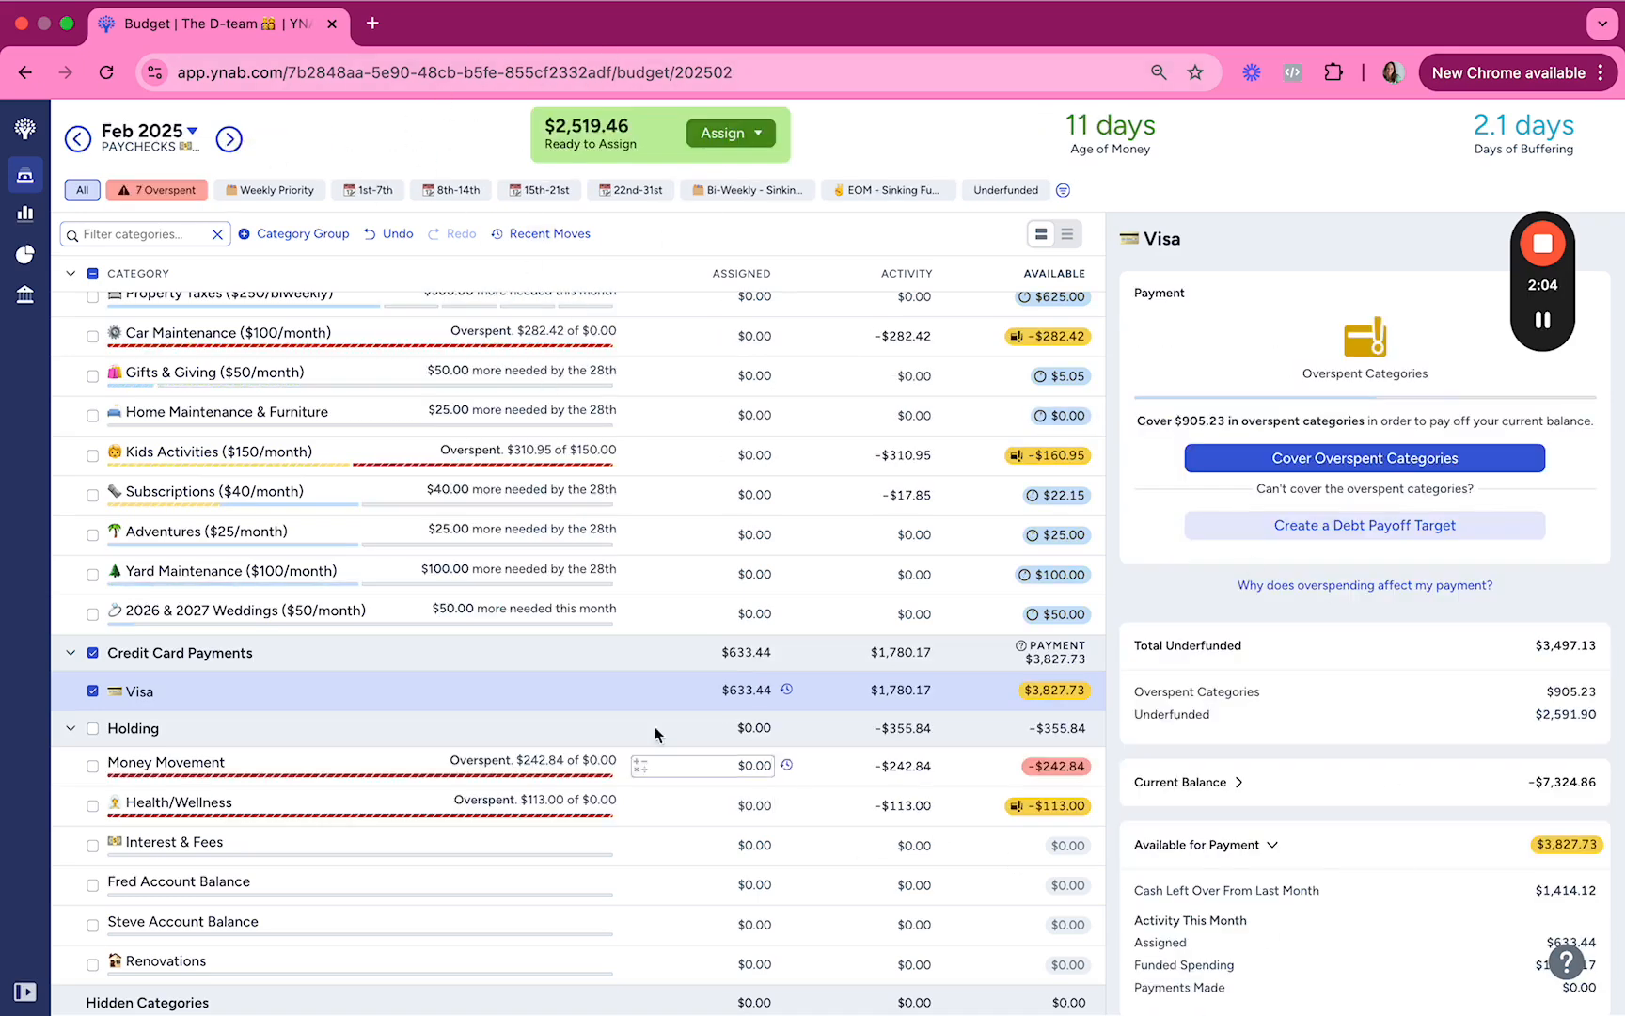
pyautogui.scroll(3, 732, 698)
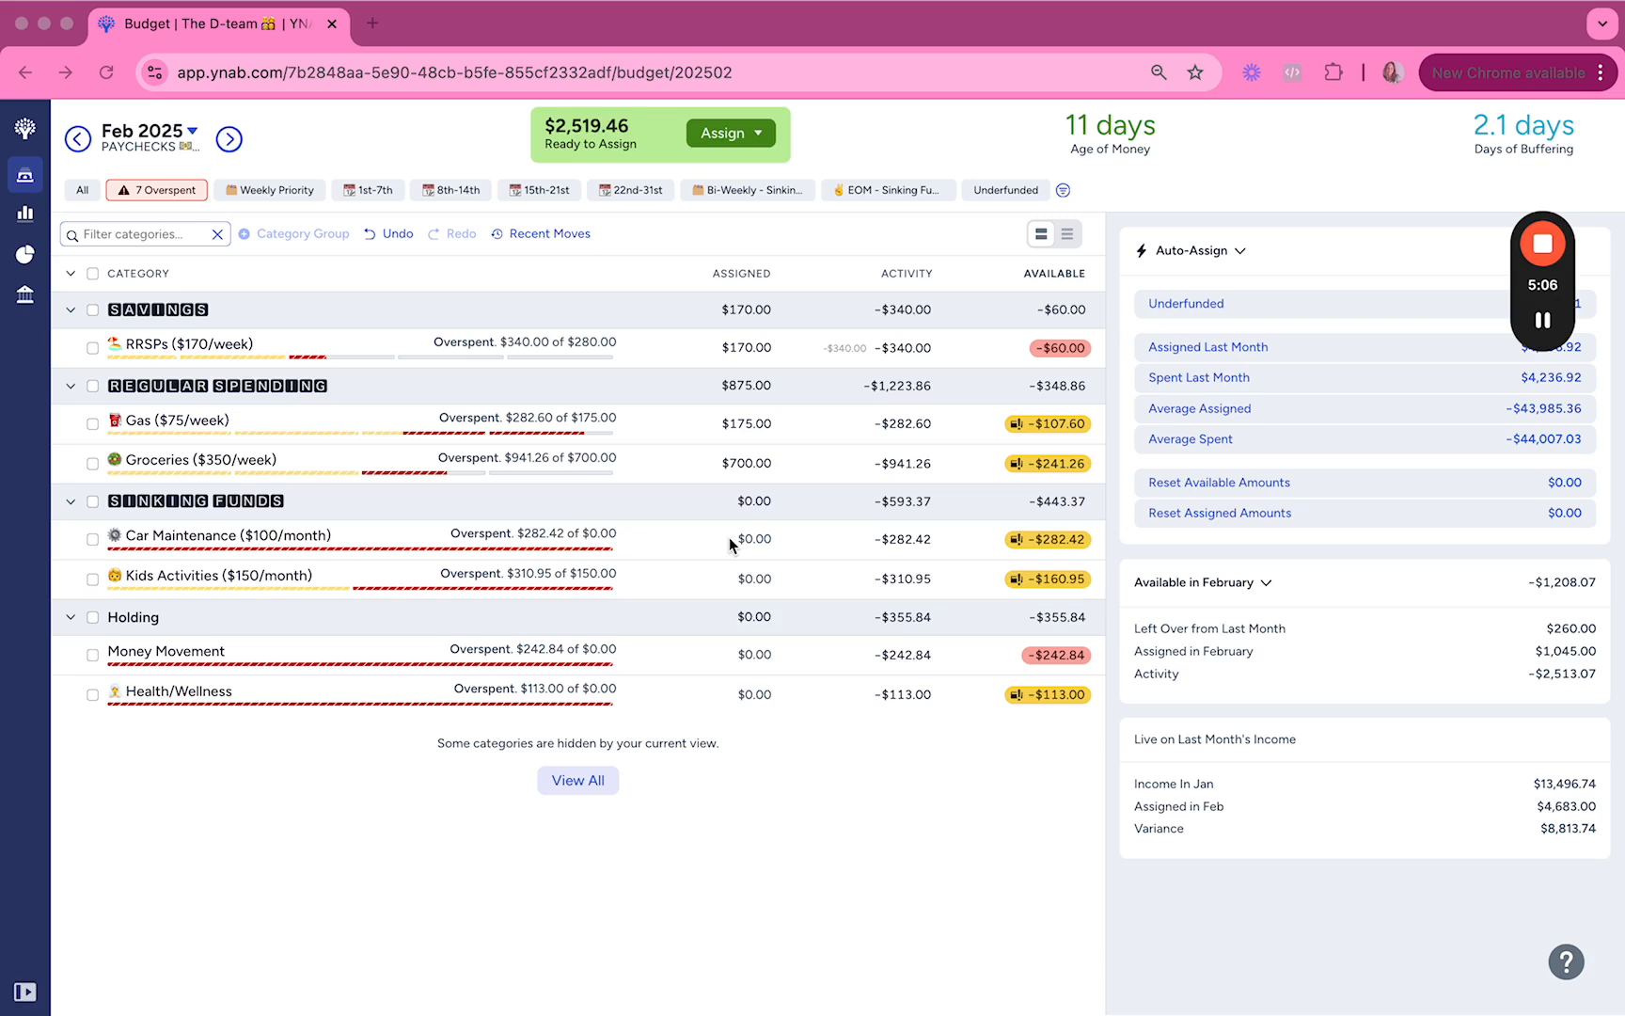
# Step: Inspect the overspending and target details of the Kids Activities category, and clear its selection
pyautogui.click(798, 591)
pyautogui.click(798, 591)
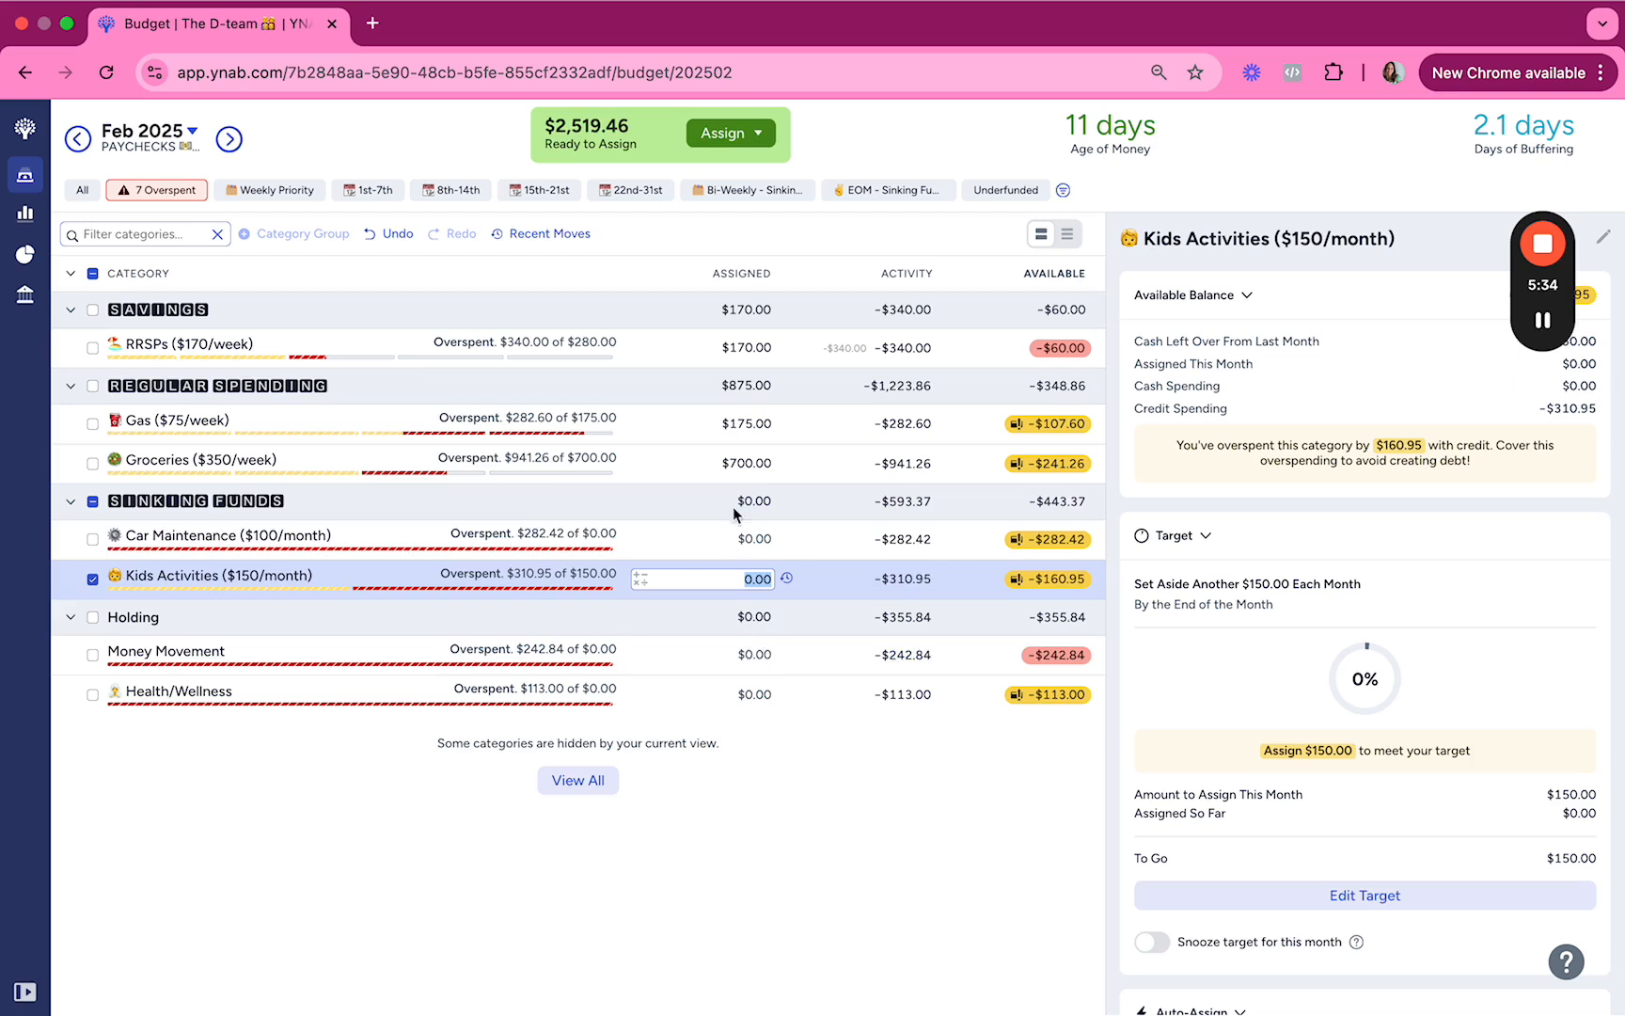
pyautogui.click(92, 578)
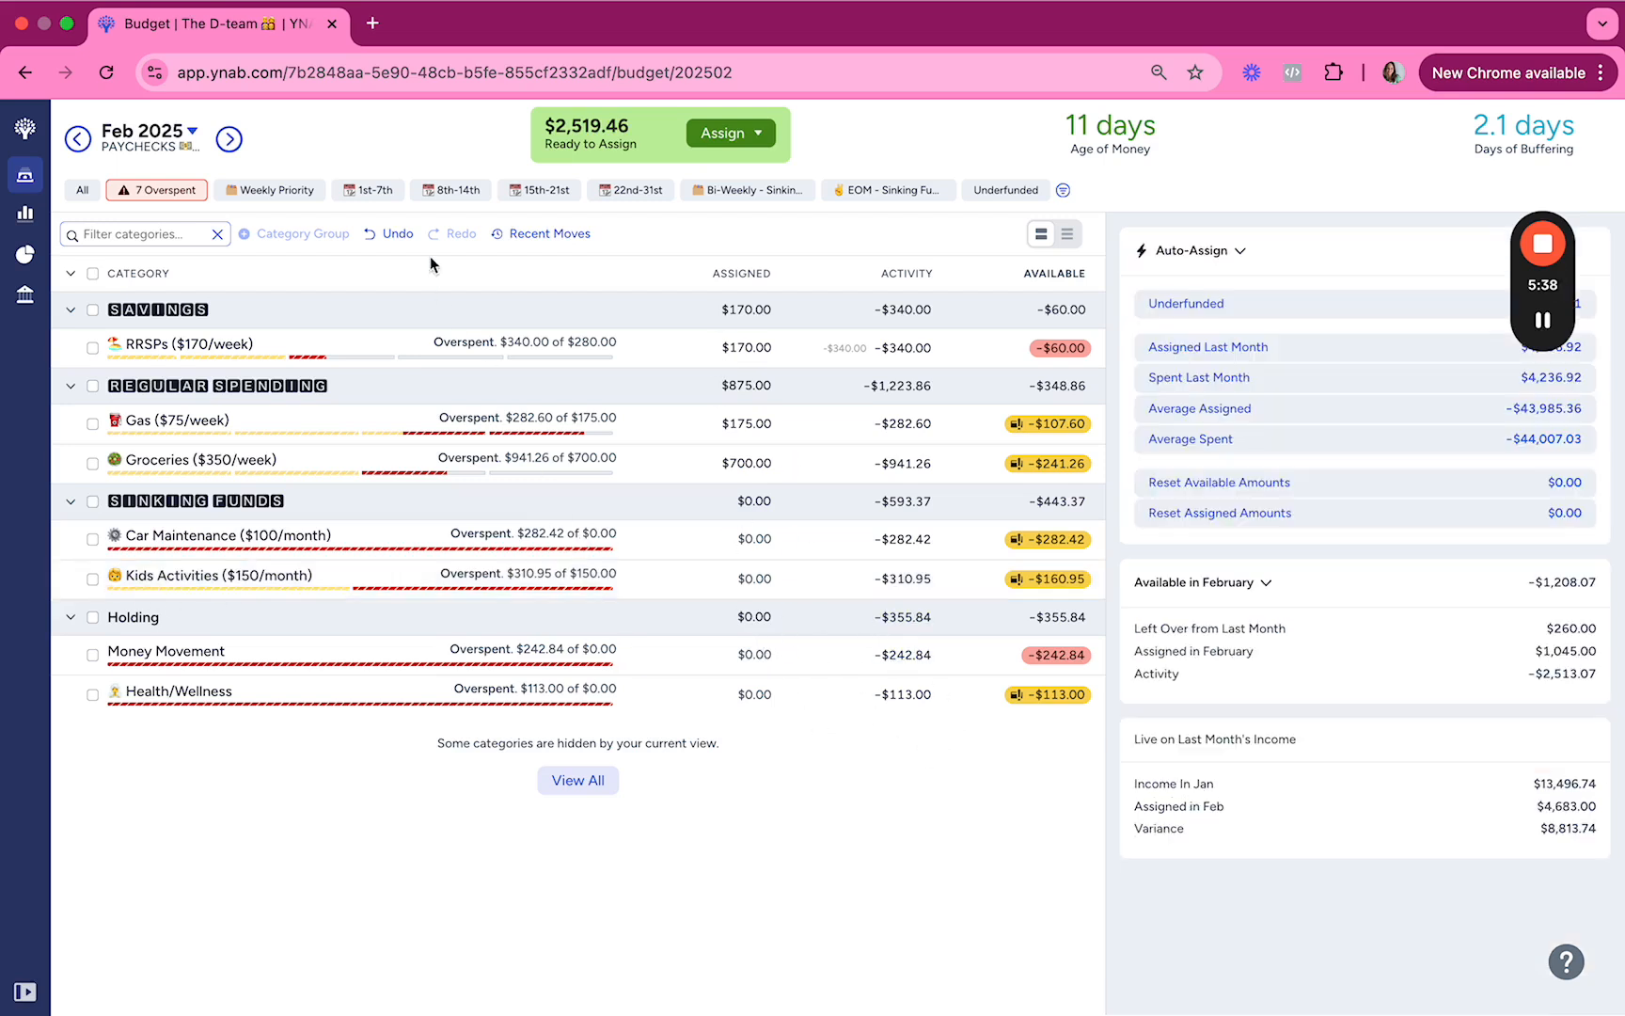
# Step: Show the Weekly Priority view and add $300 to the amount assigned to TFSAs
pyautogui.click(255, 192)
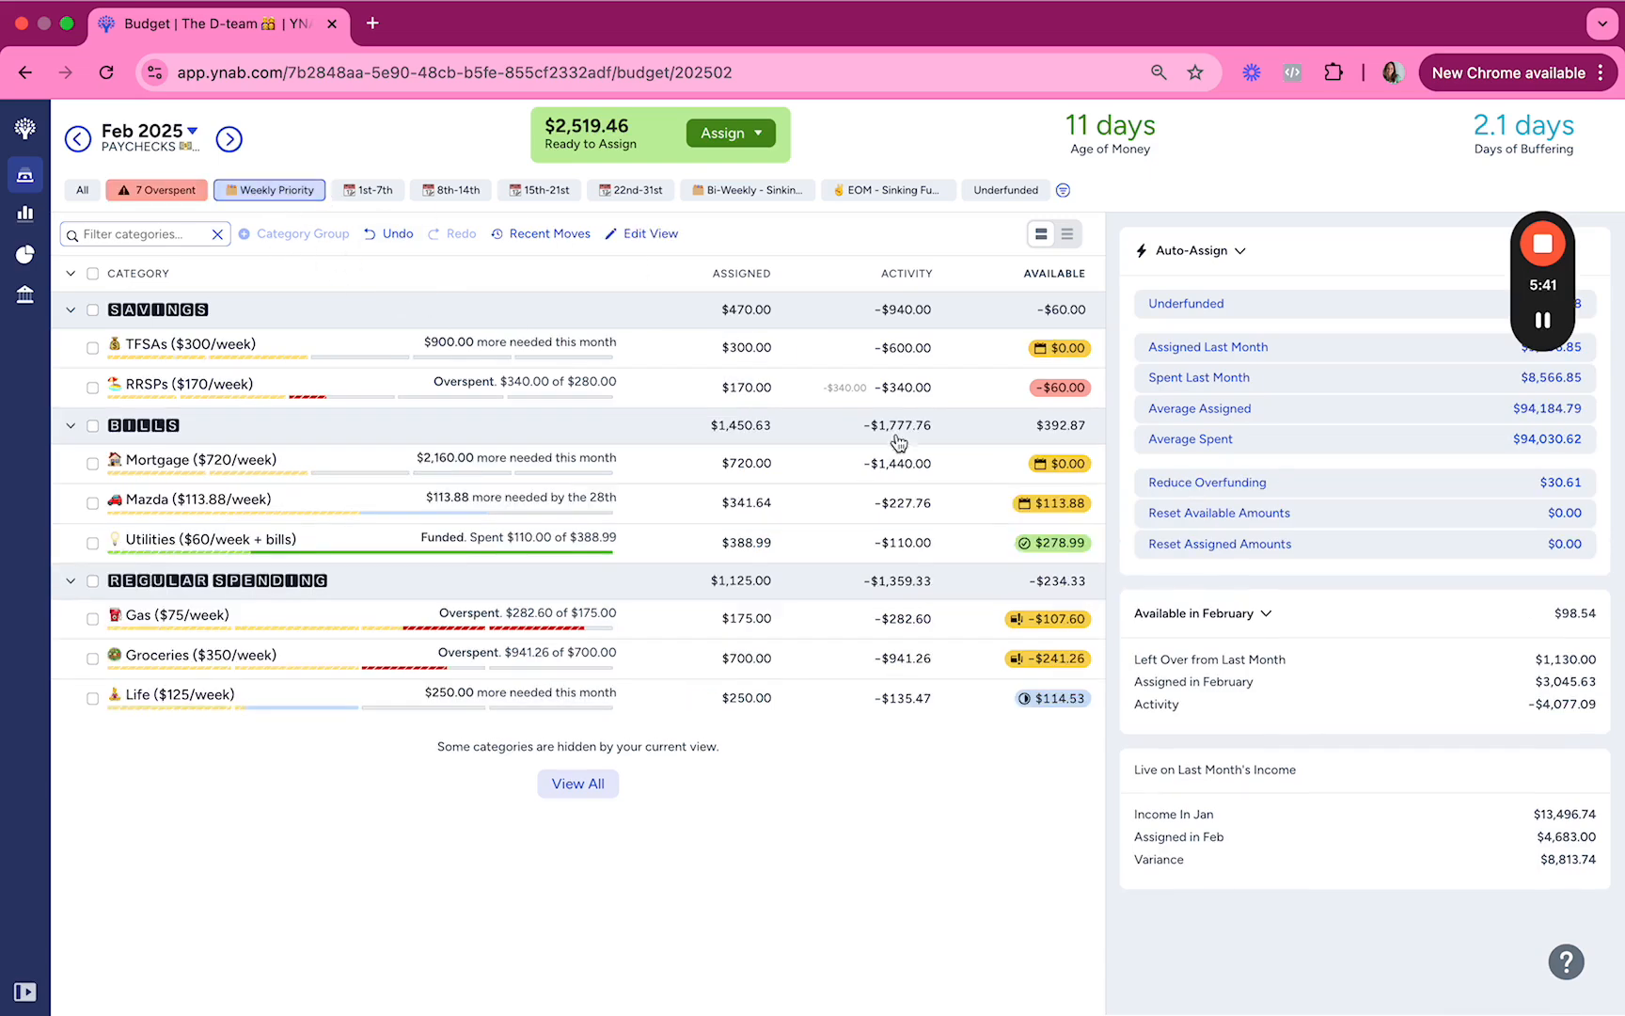
pyautogui.click(753, 345)
pyautogui.write('+3')
pyautogui.write('00')
pyautogui.press('Return')
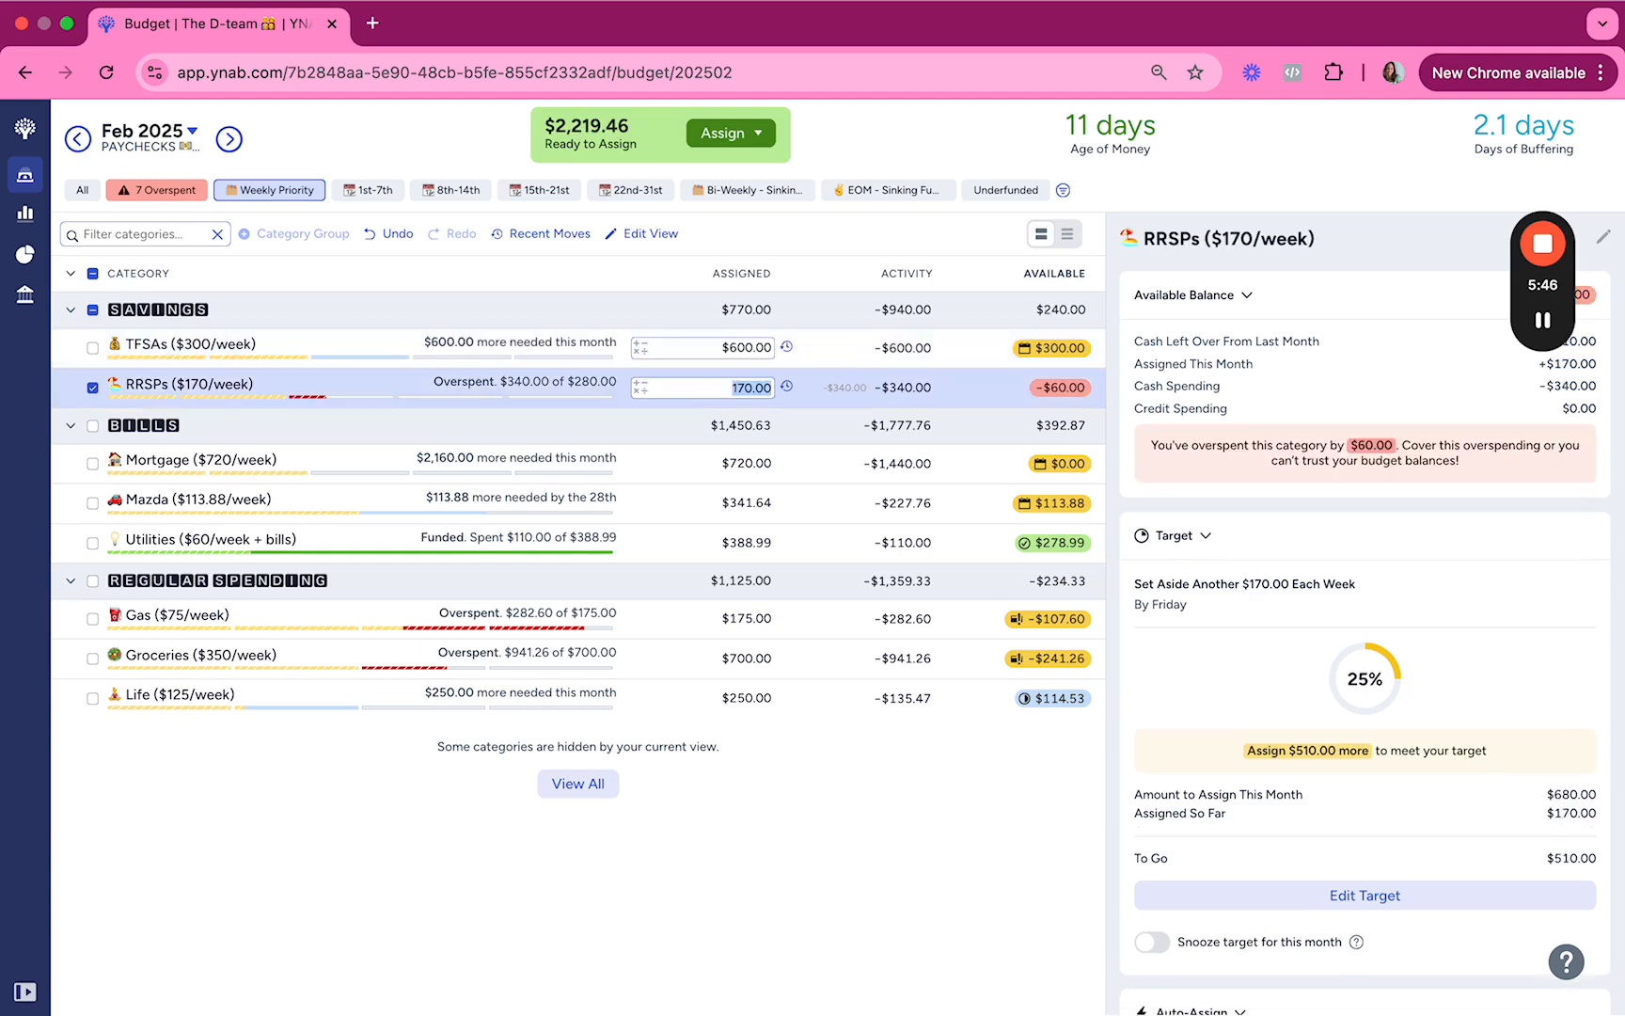
# Step: Add $170 to the amount assigned to RRSPs and $720 to the amount assigned to Mortgage
pyautogui.write('+170')
pyautogui.press('Return')
pyautogui.write('+720')
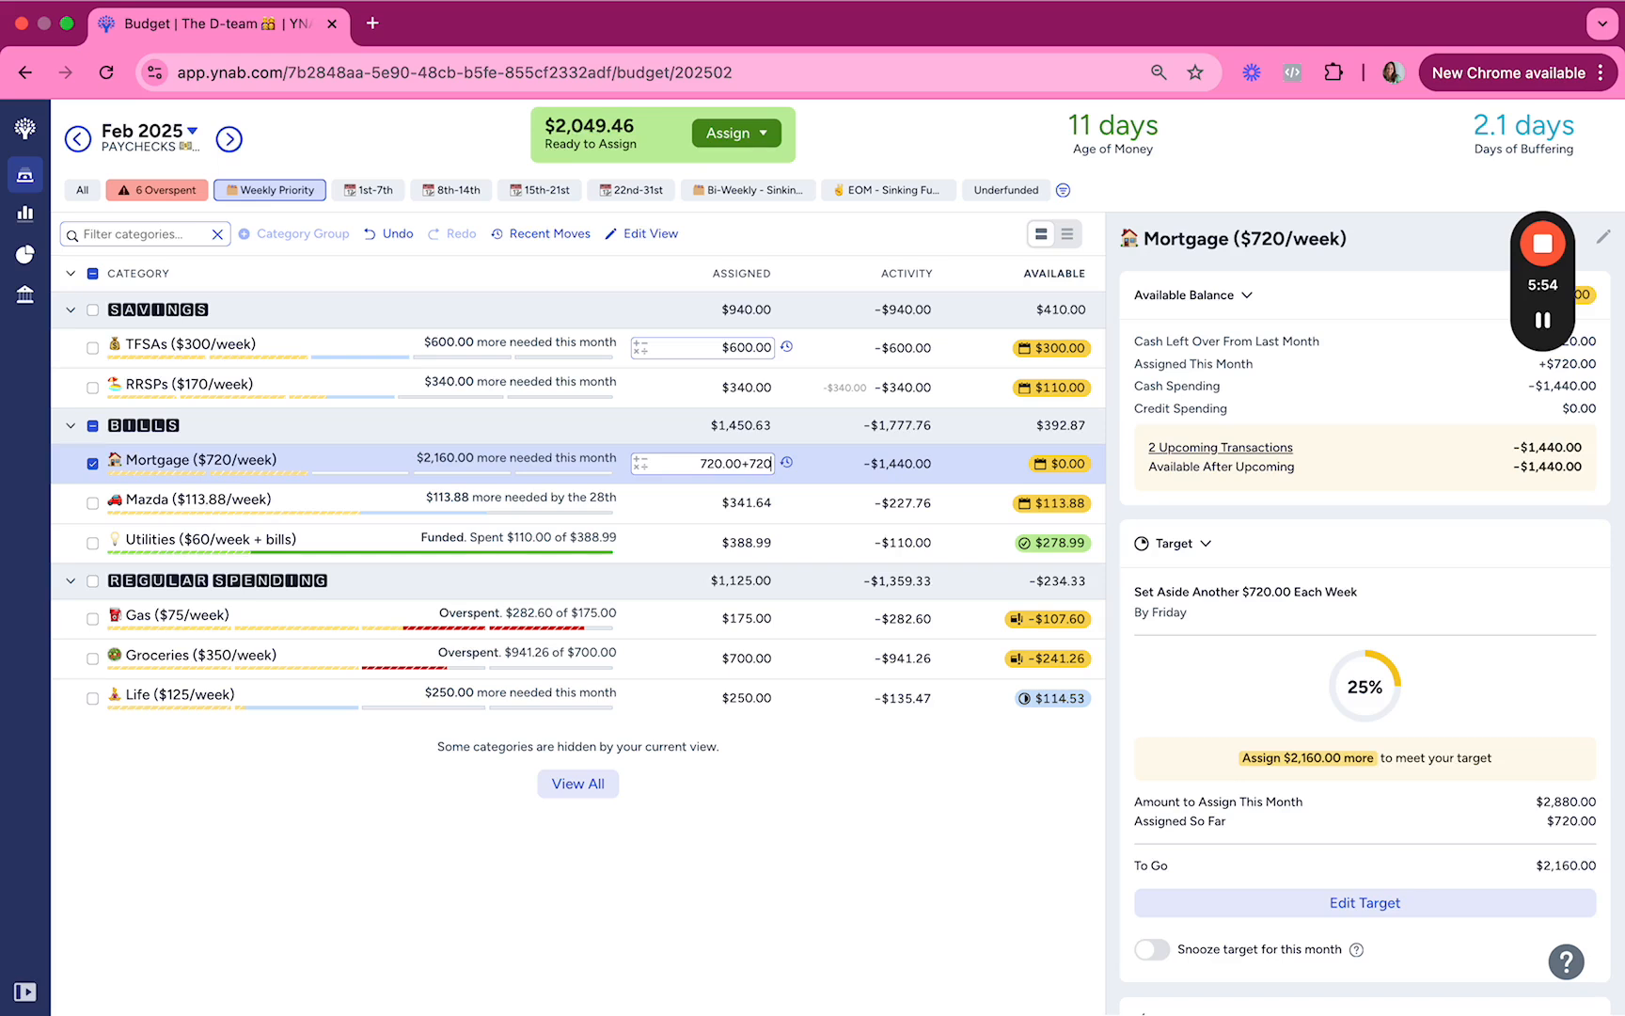
pyautogui.press('Return')
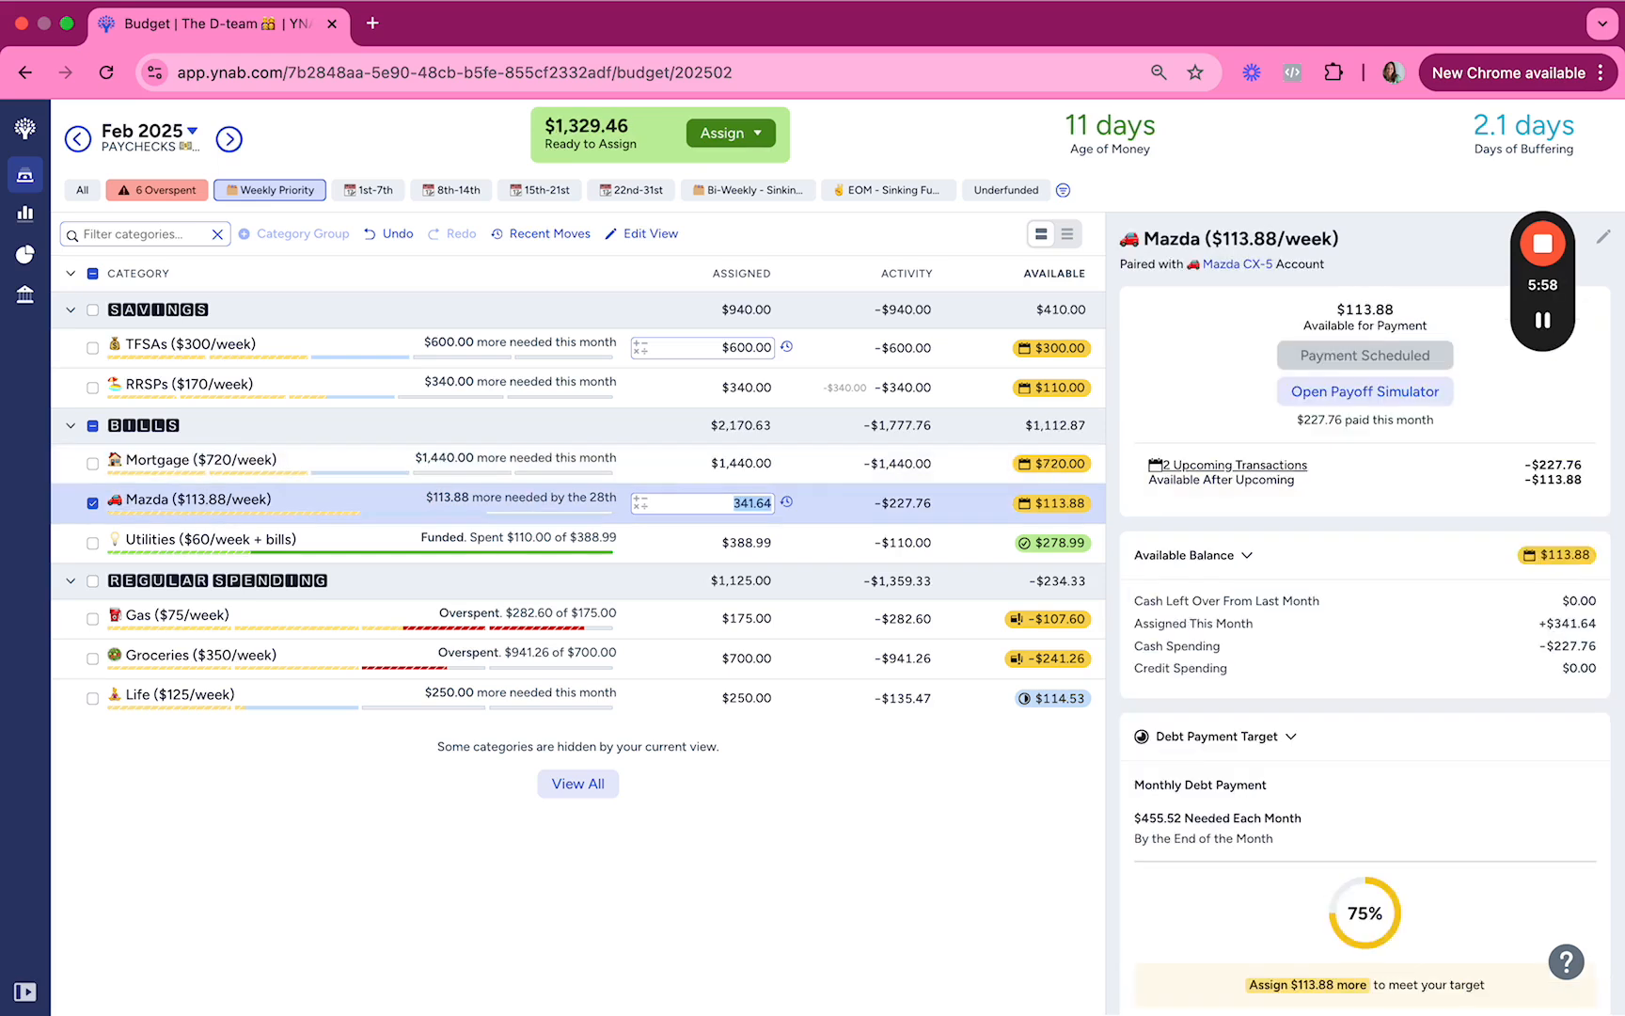
# Step: Add $113.88 to the amount assigned to the Mazda category
pyautogui.press('Right')
pyautogui.write('+113.88')
pyautogui.press('Return')
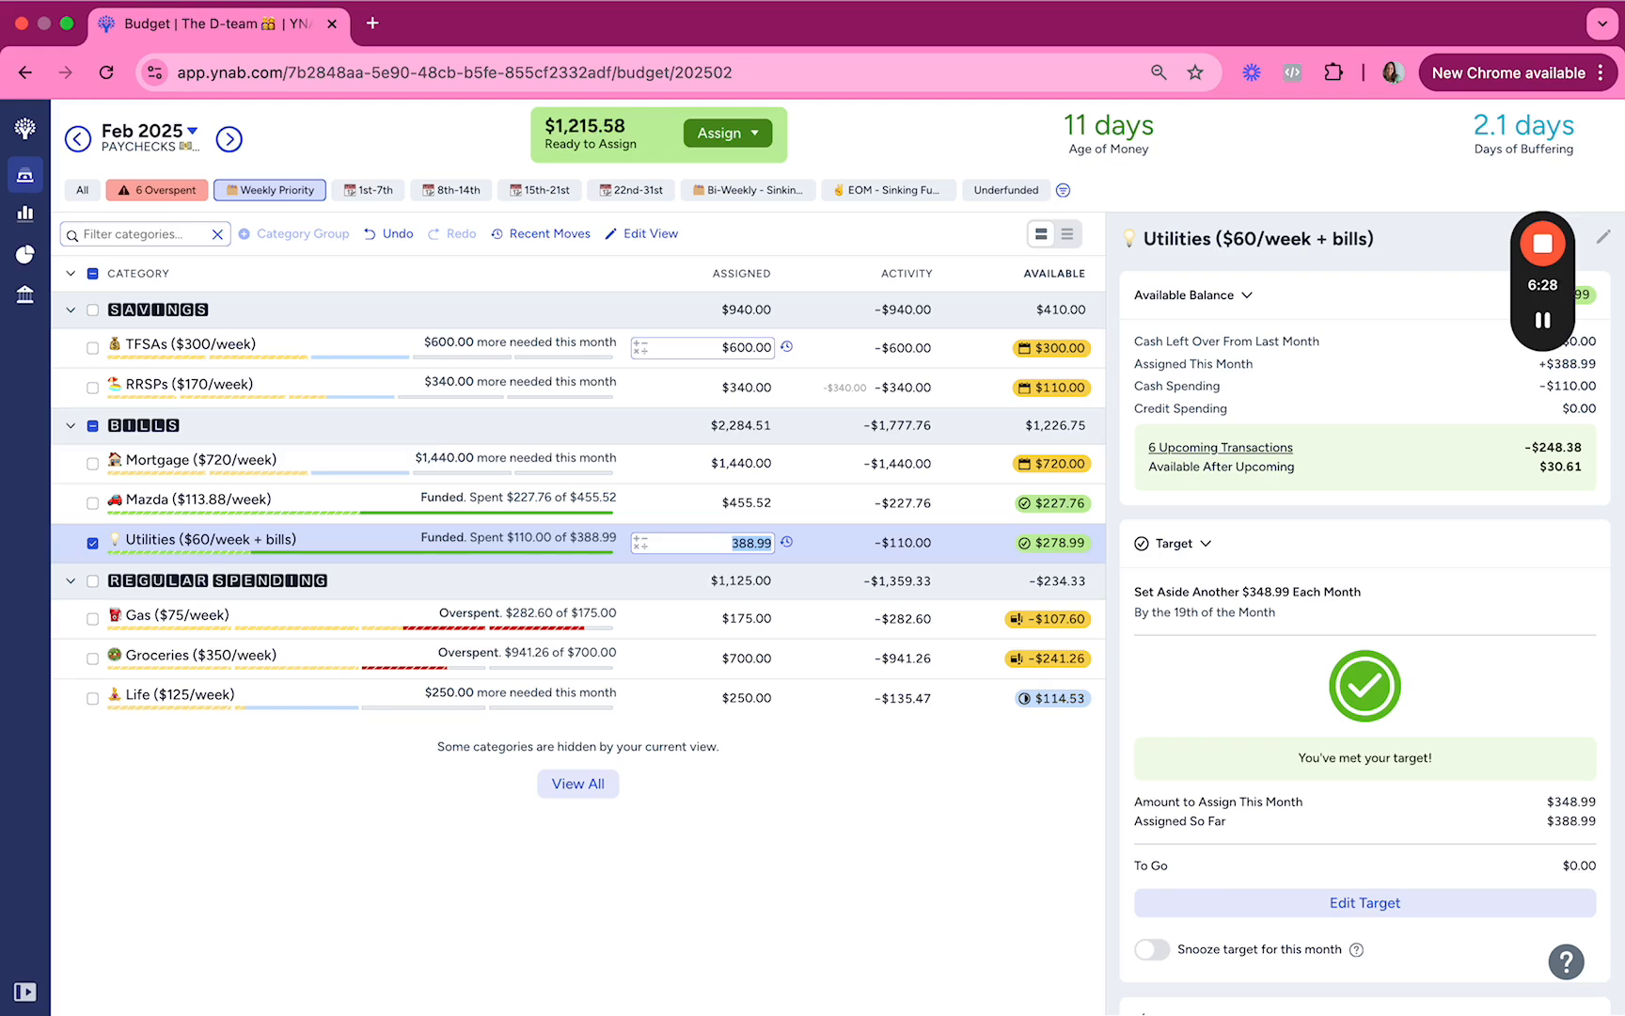
# Step: Check the Utilities category's target details and notes, and rename it to show $50/week + bills
pyautogui.scroll(-5, 1279, 617)
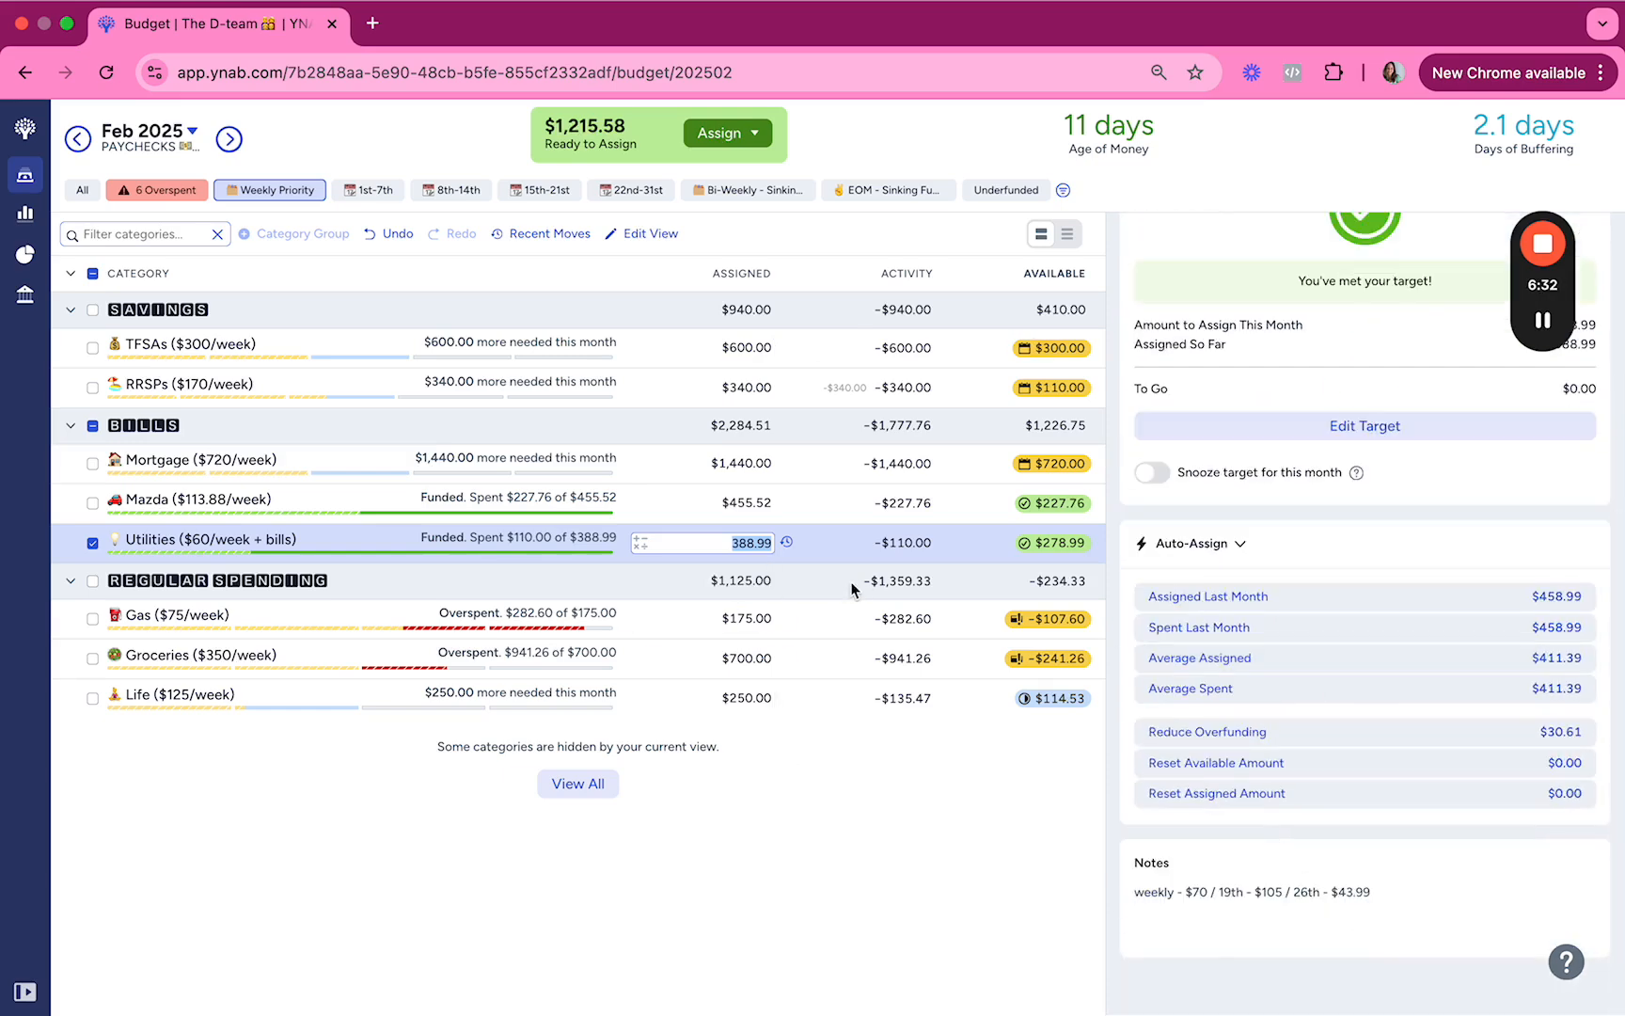
pyautogui.scroll(5, 1242, 823)
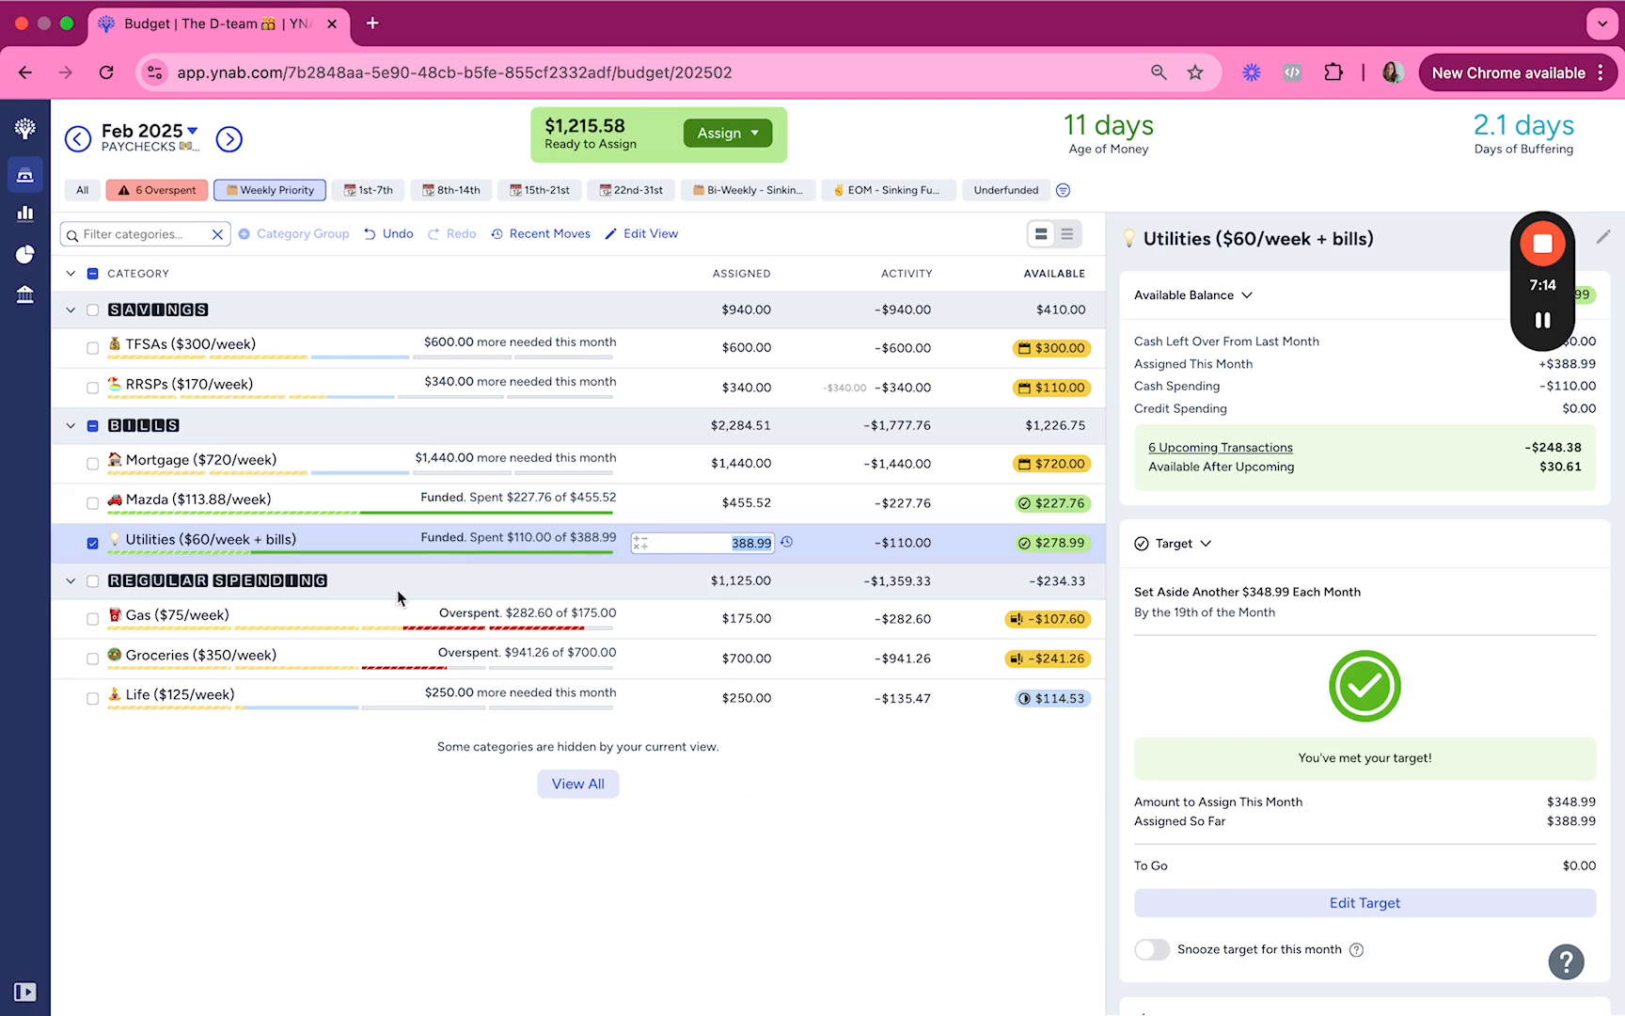
pyautogui.click(217, 541)
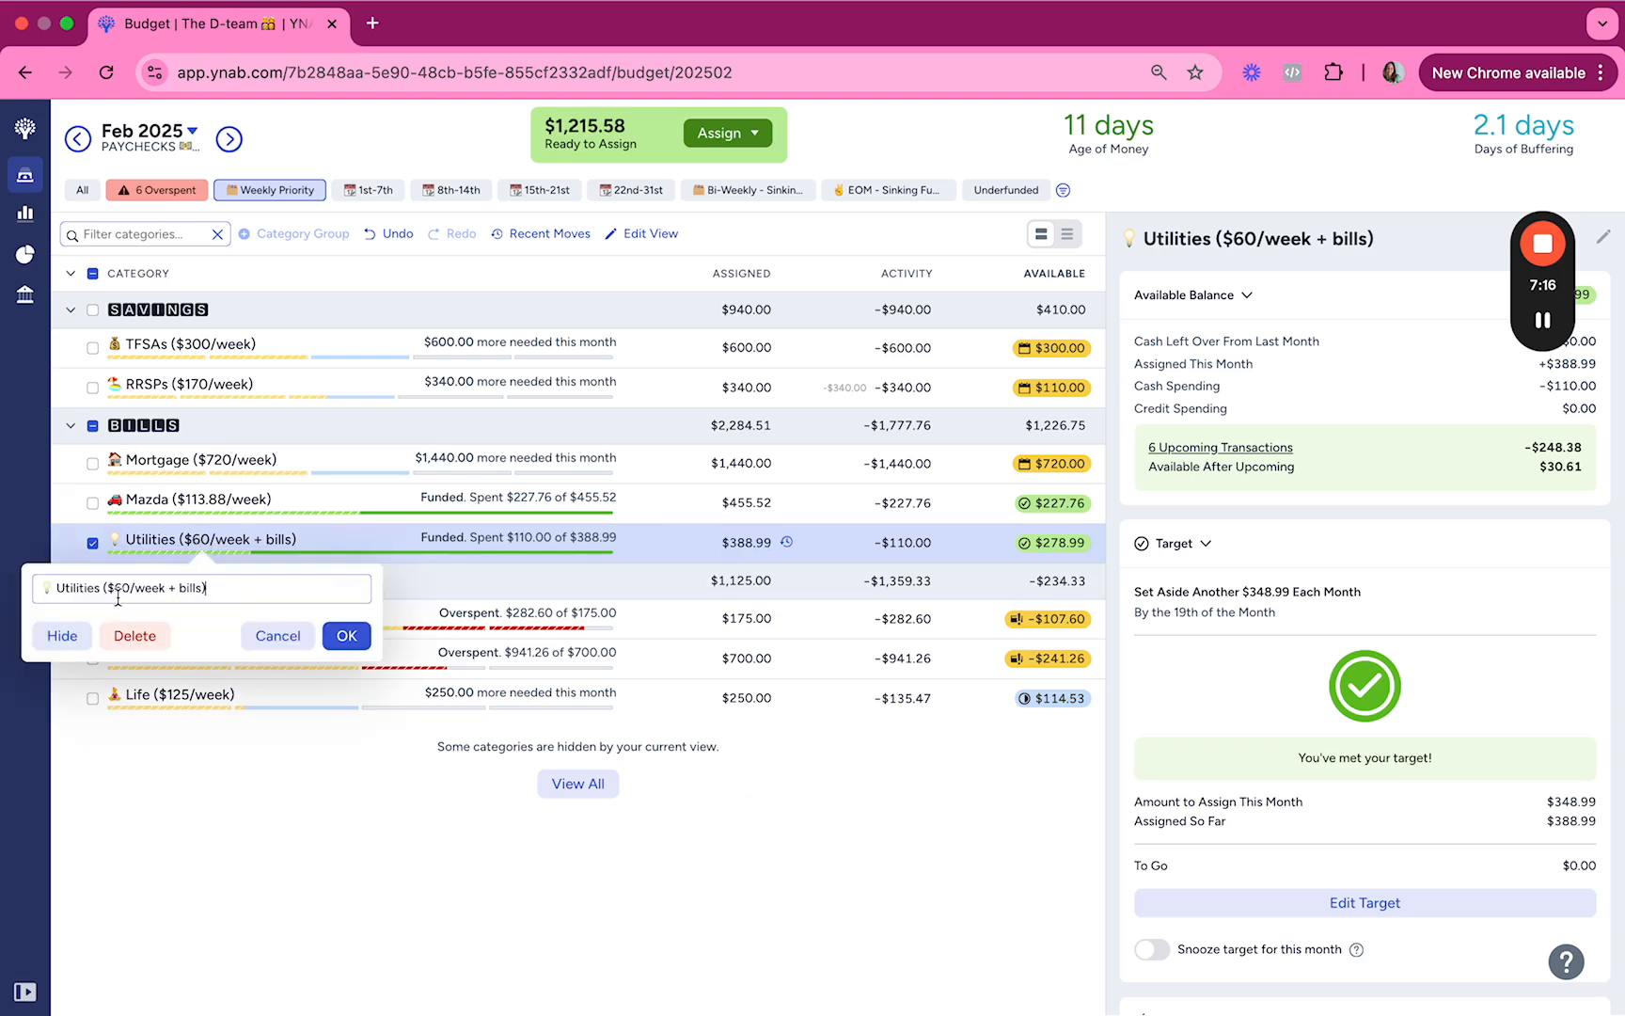
pyautogui.press('Left')
pyautogui.press('Left')
pyautogui.press('Left')
pyautogui.press('Left')
pyautogui.press('Left')
pyautogui.press('Left')
pyautogui.press('Left')
pyautogui.press('Left')
pyautogui.press('BackSpace')
pyautogui.write('5')
pyautogui.press('Return')
# Step: Subtract $30 from the amount assigned to the Utilities category
pyautogui.click(731, 550)
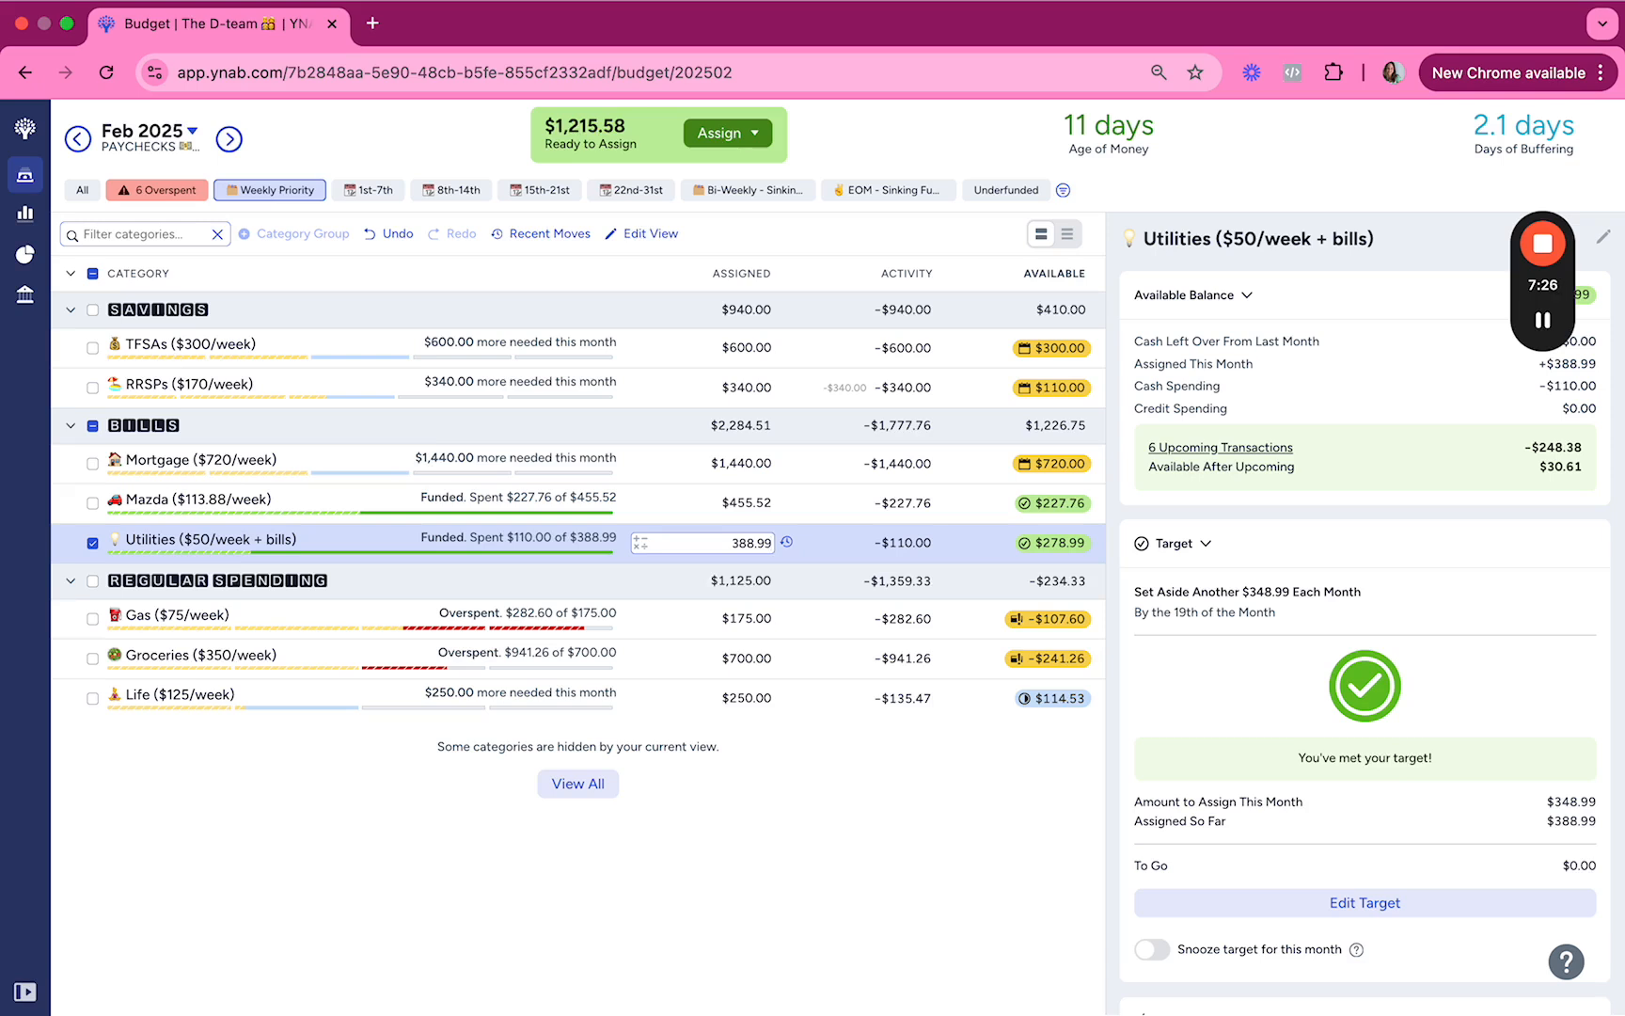
pyautogui.write('-30')
pyautogui.press('Return')
pyautogui.press('Up')
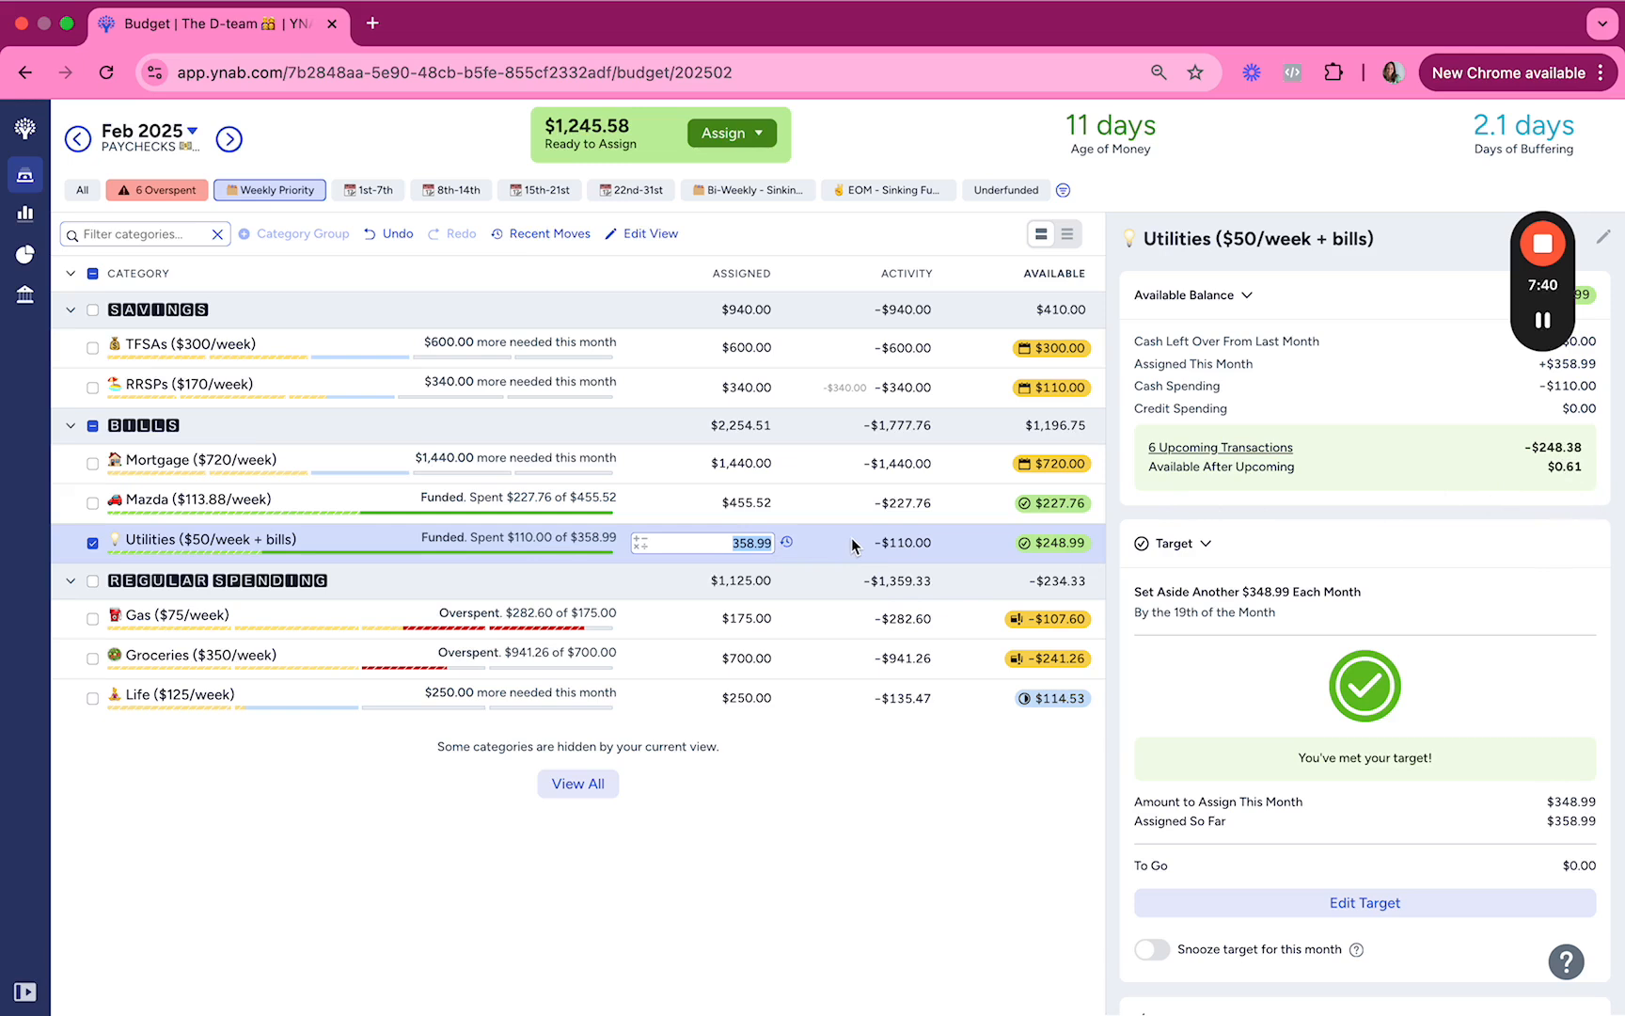
pyautogui.click(651, 566)
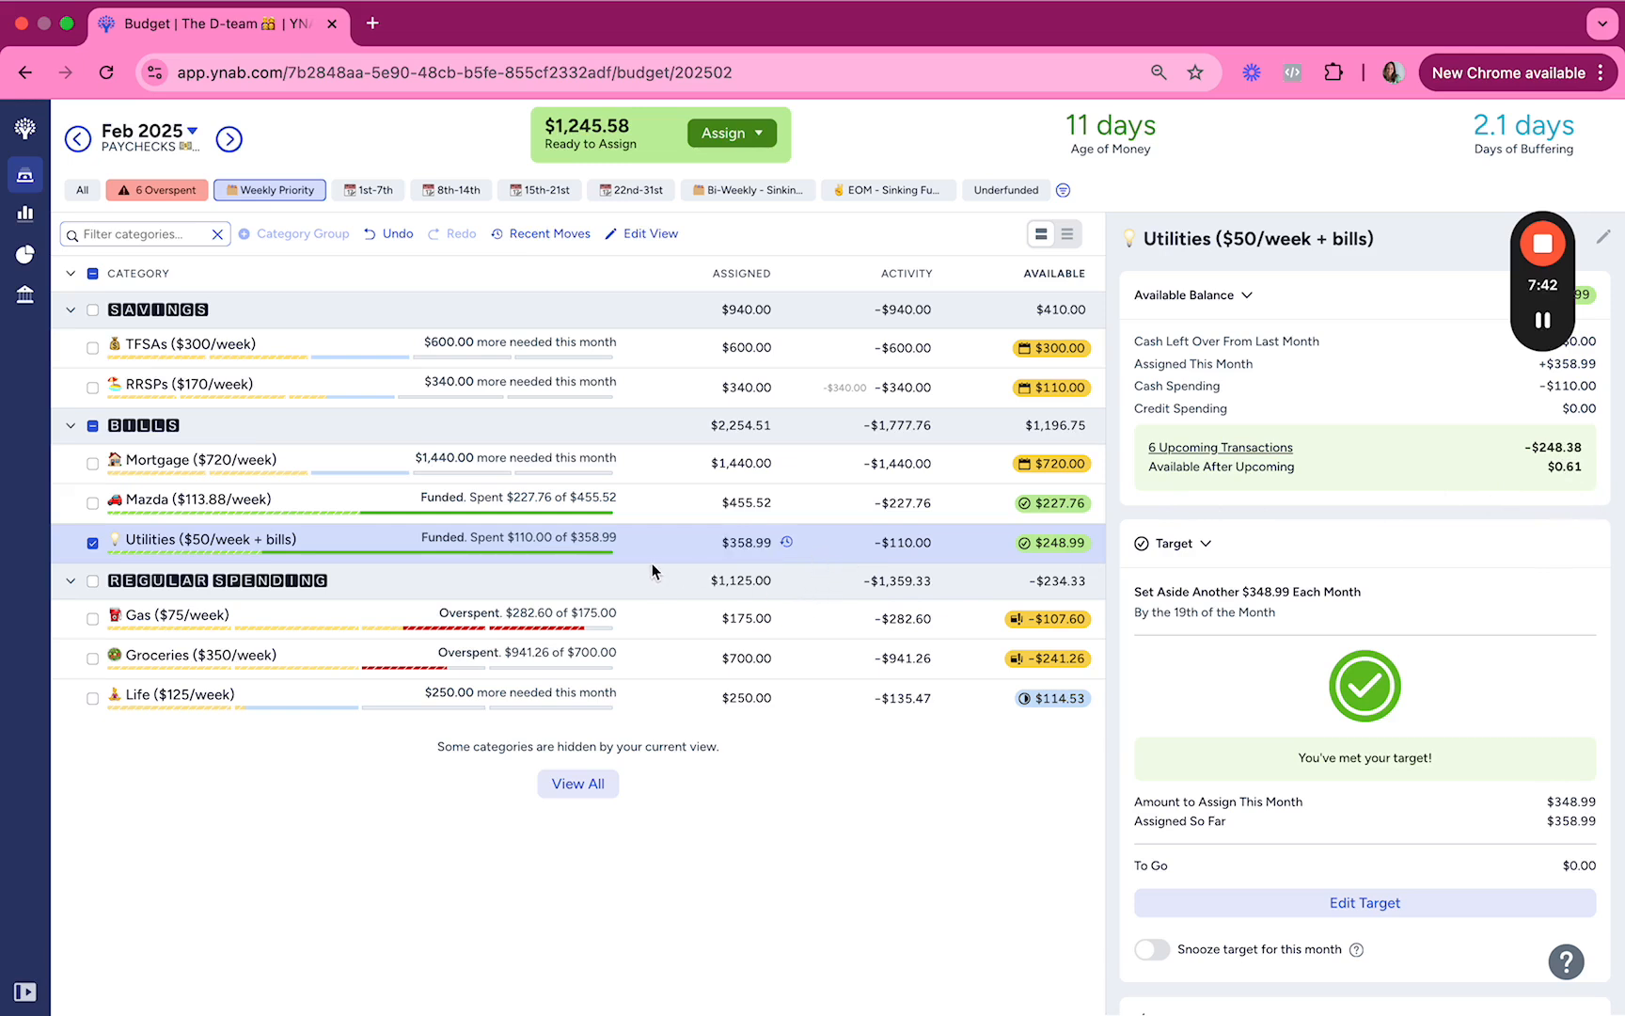
# Step: Add $75 to the amount assigned to the Gas category
pyautogui.click(729, 609)
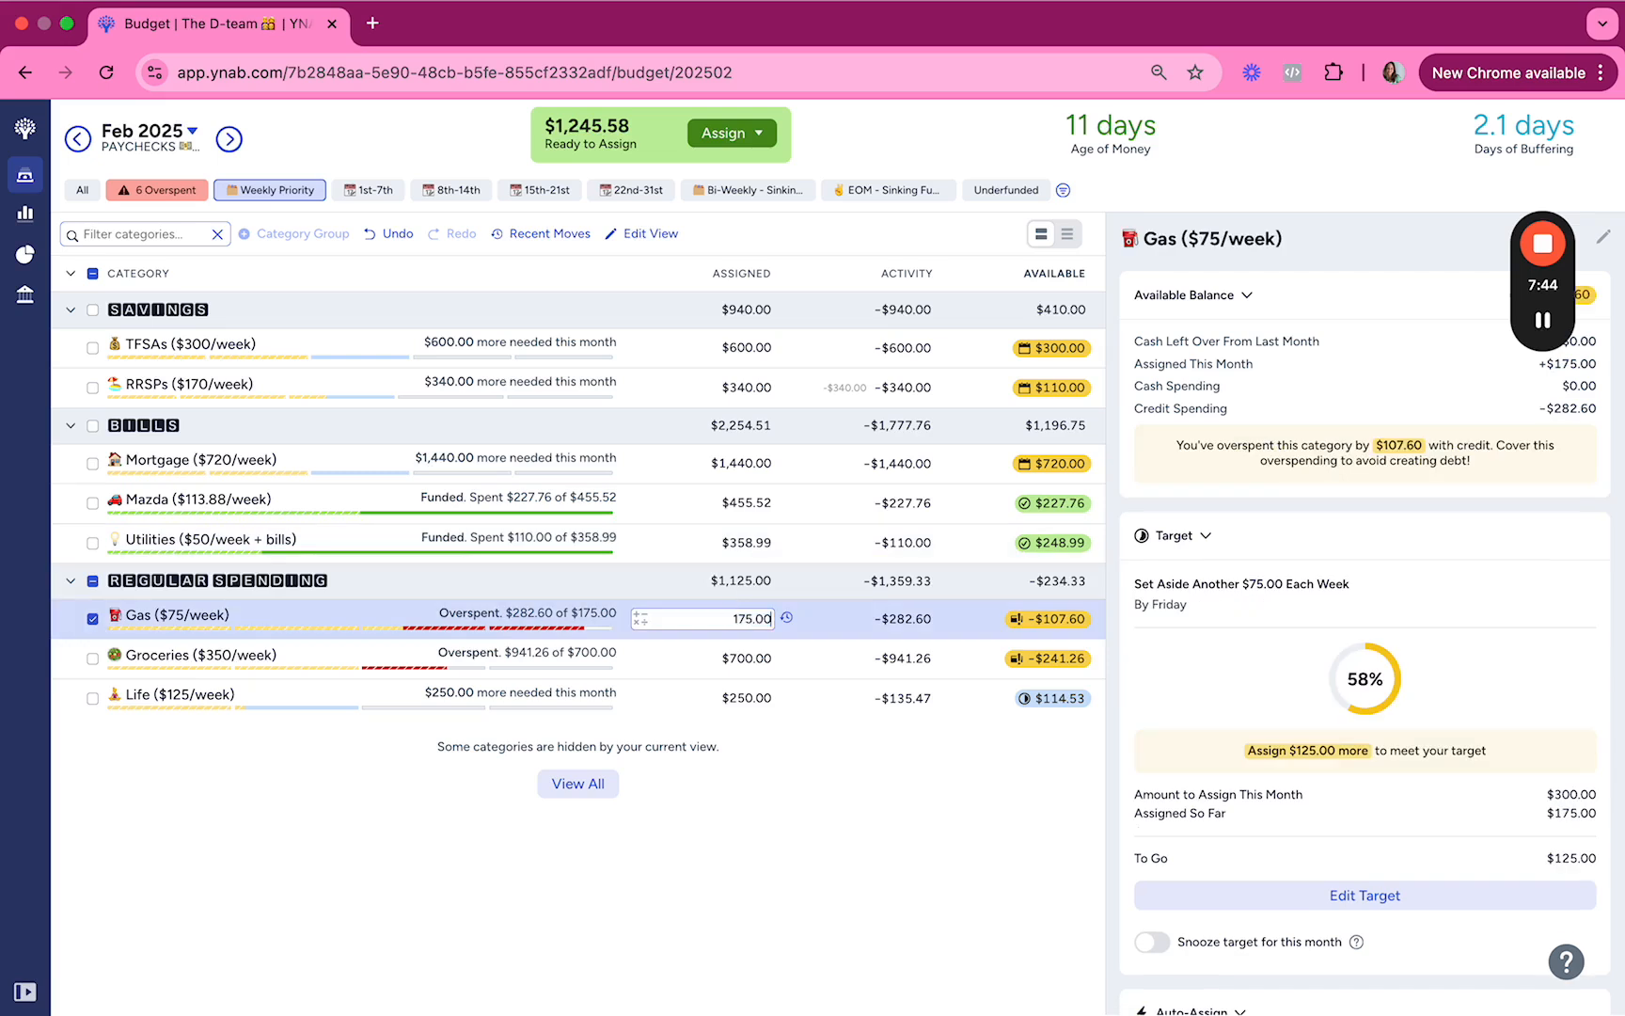
pyautogui.write('+75')
pyautogui.press('Return')
pyautogui.press('Up')
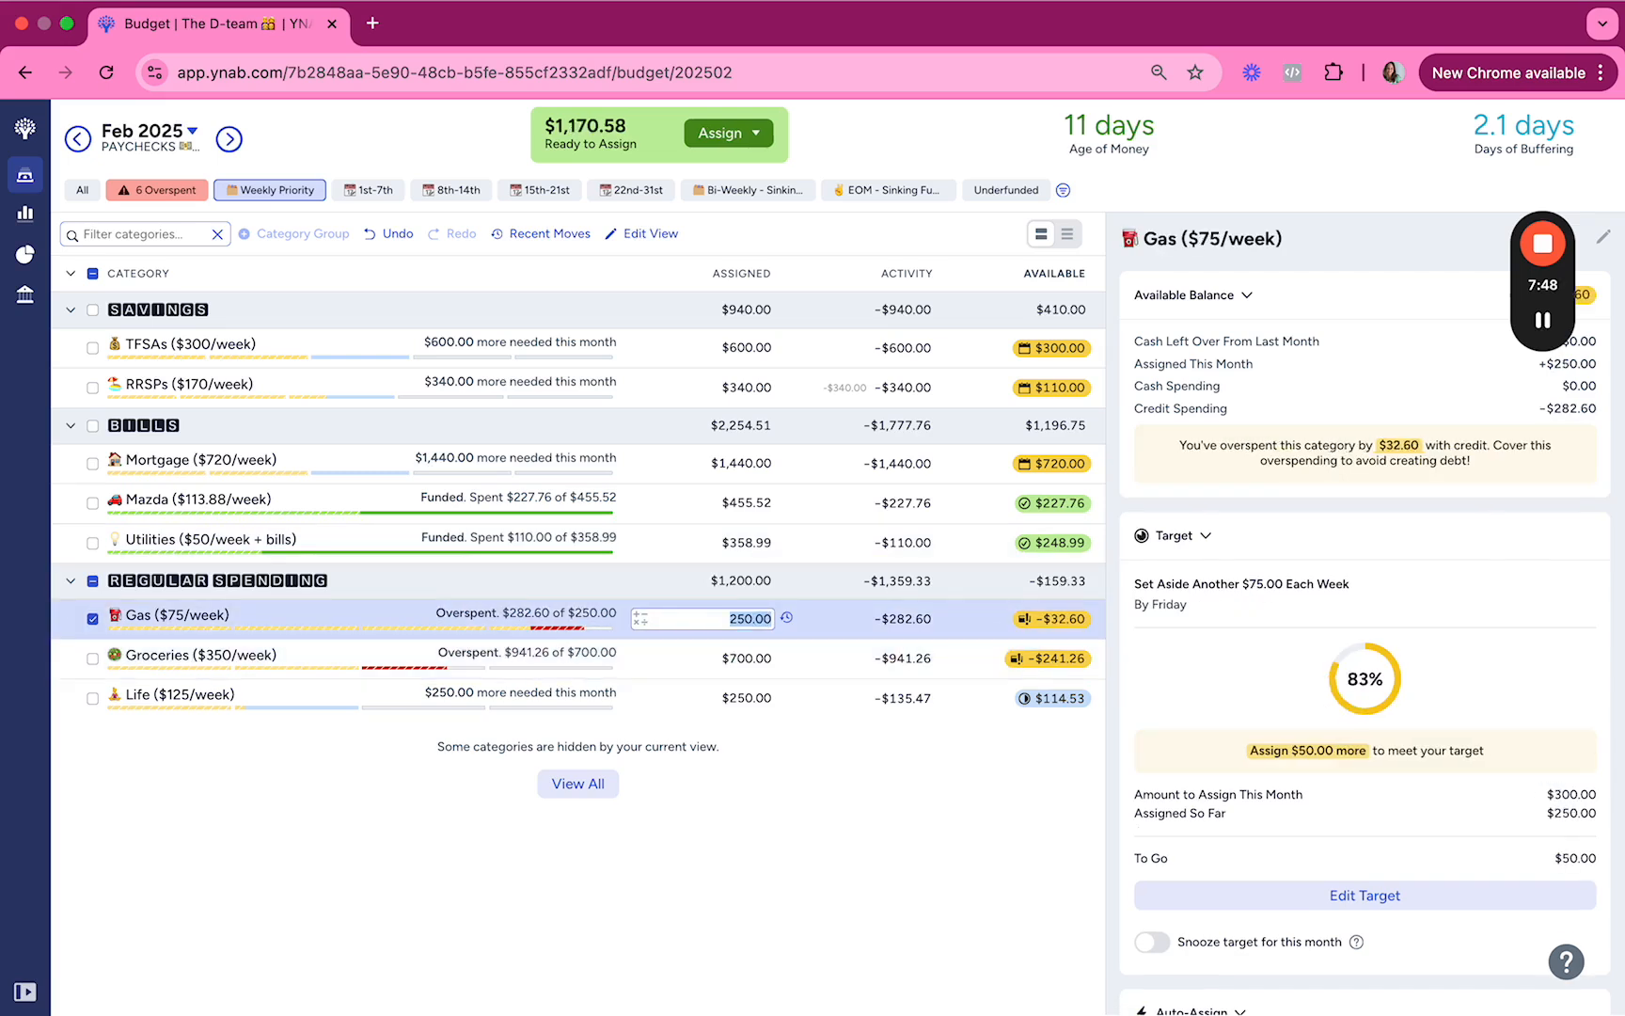
# Step: Add $350 to the amount assigned to Groceries and $125 to the amount assigned to Life
pyautogui.press('Down')
pyautogui.press('Right')
pyautogui.write('+350')
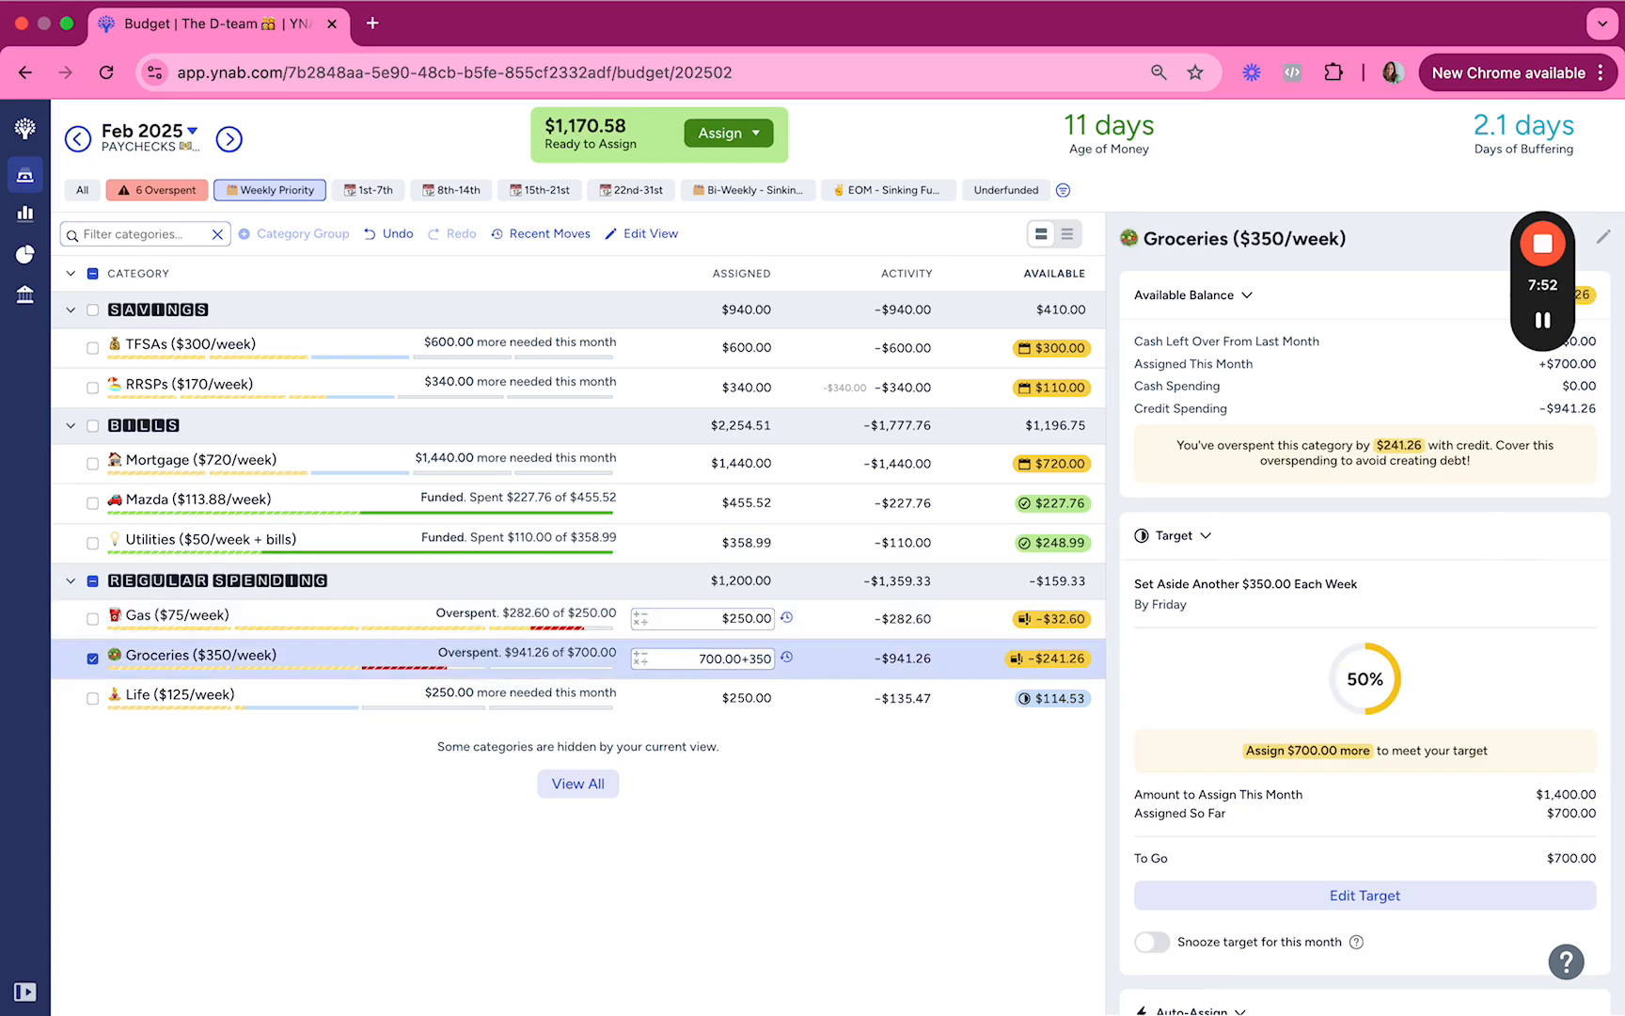
pyautogui.press('Return')
pyautogui.press('Right')
pyautogui.write('+125')
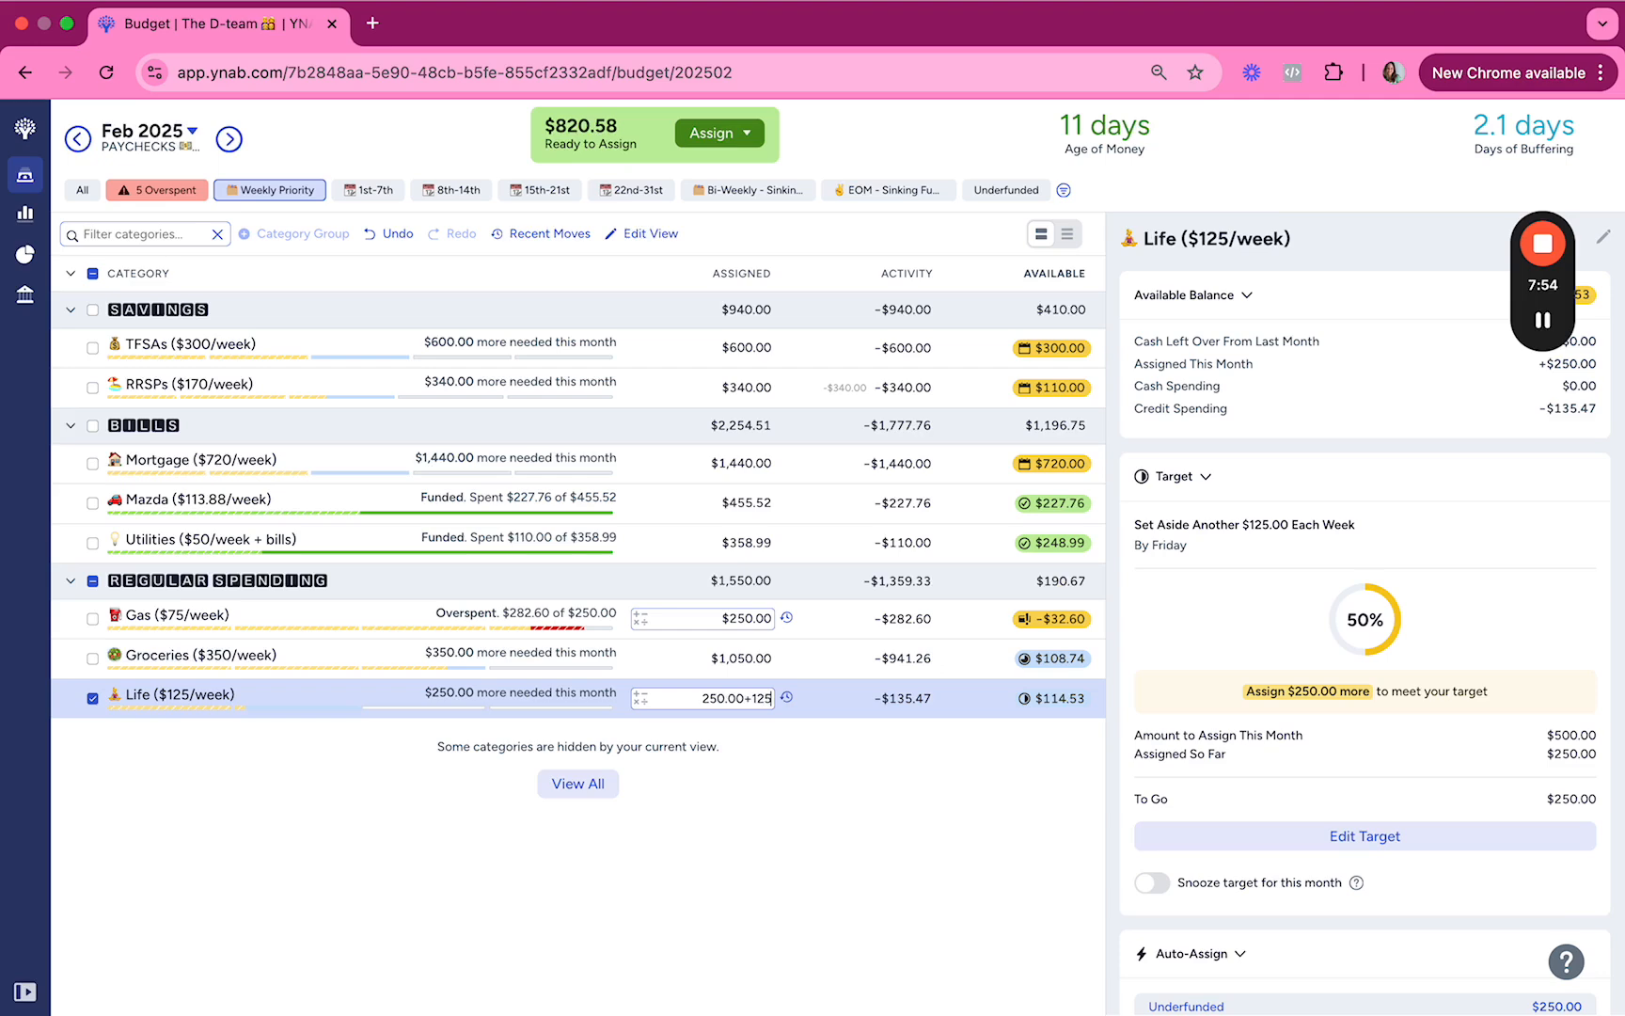
pyautogui.press('Return')
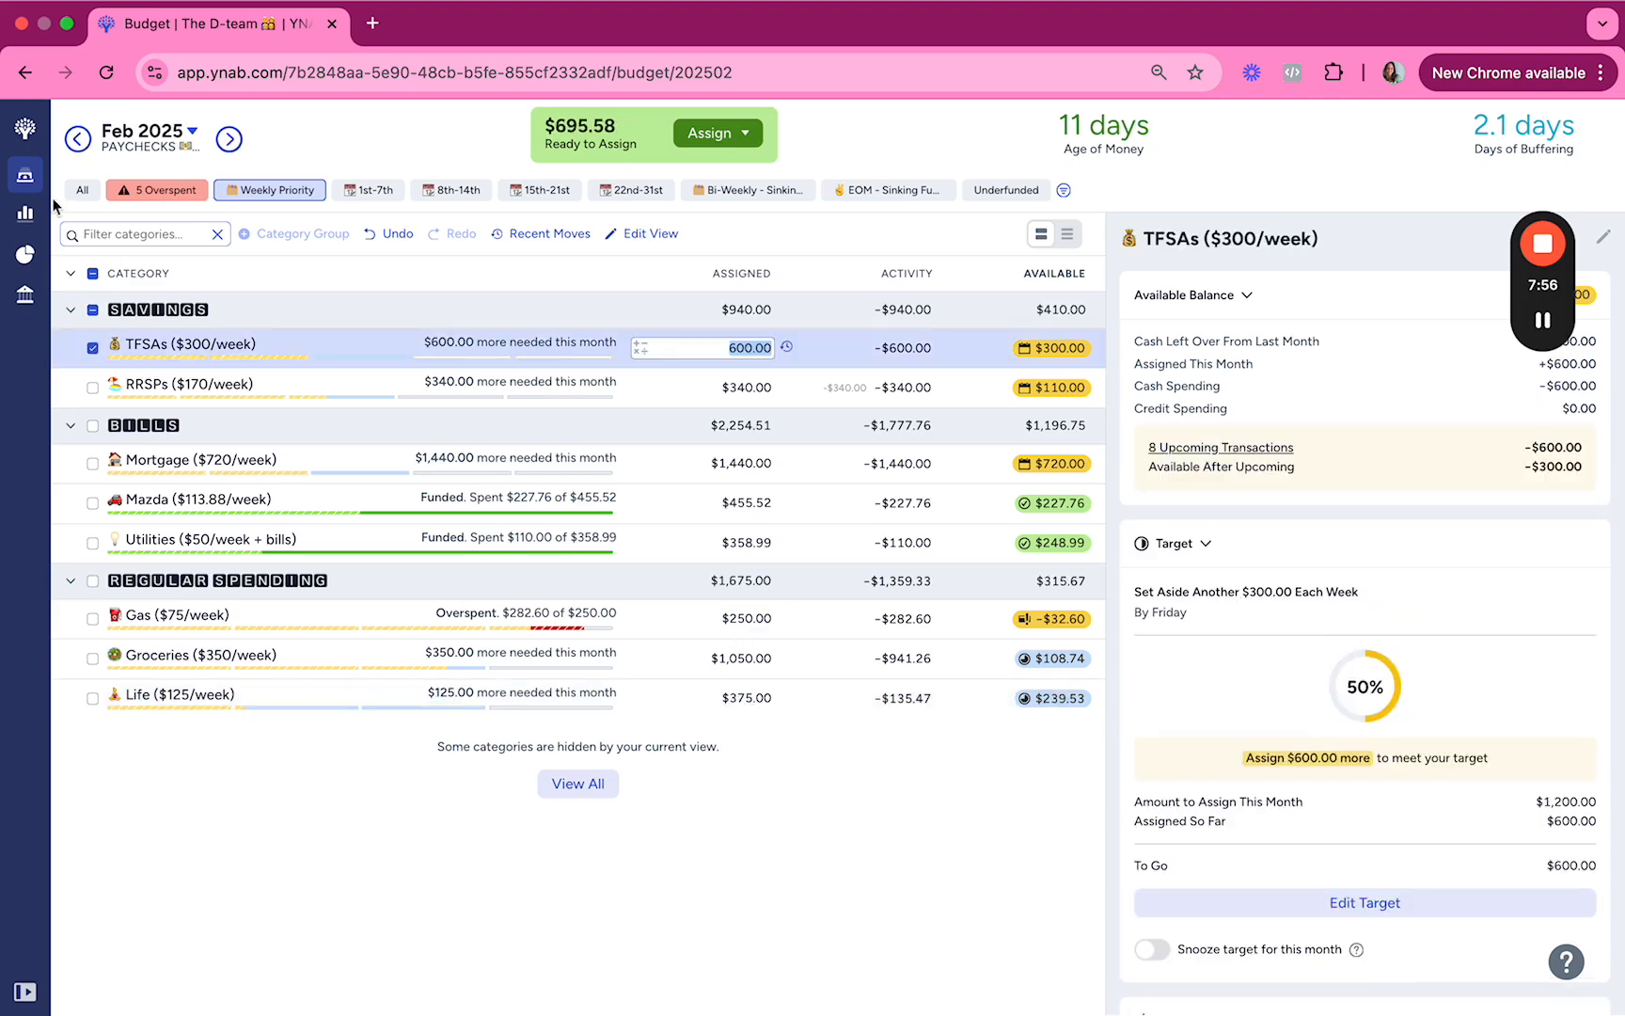
# Step: Show the overspent categories and assign $282.42 to Car Maintenance and $160.95 to Kids Activities
pyautogui.click(82, 190)
pyautogui.click(156, 192)
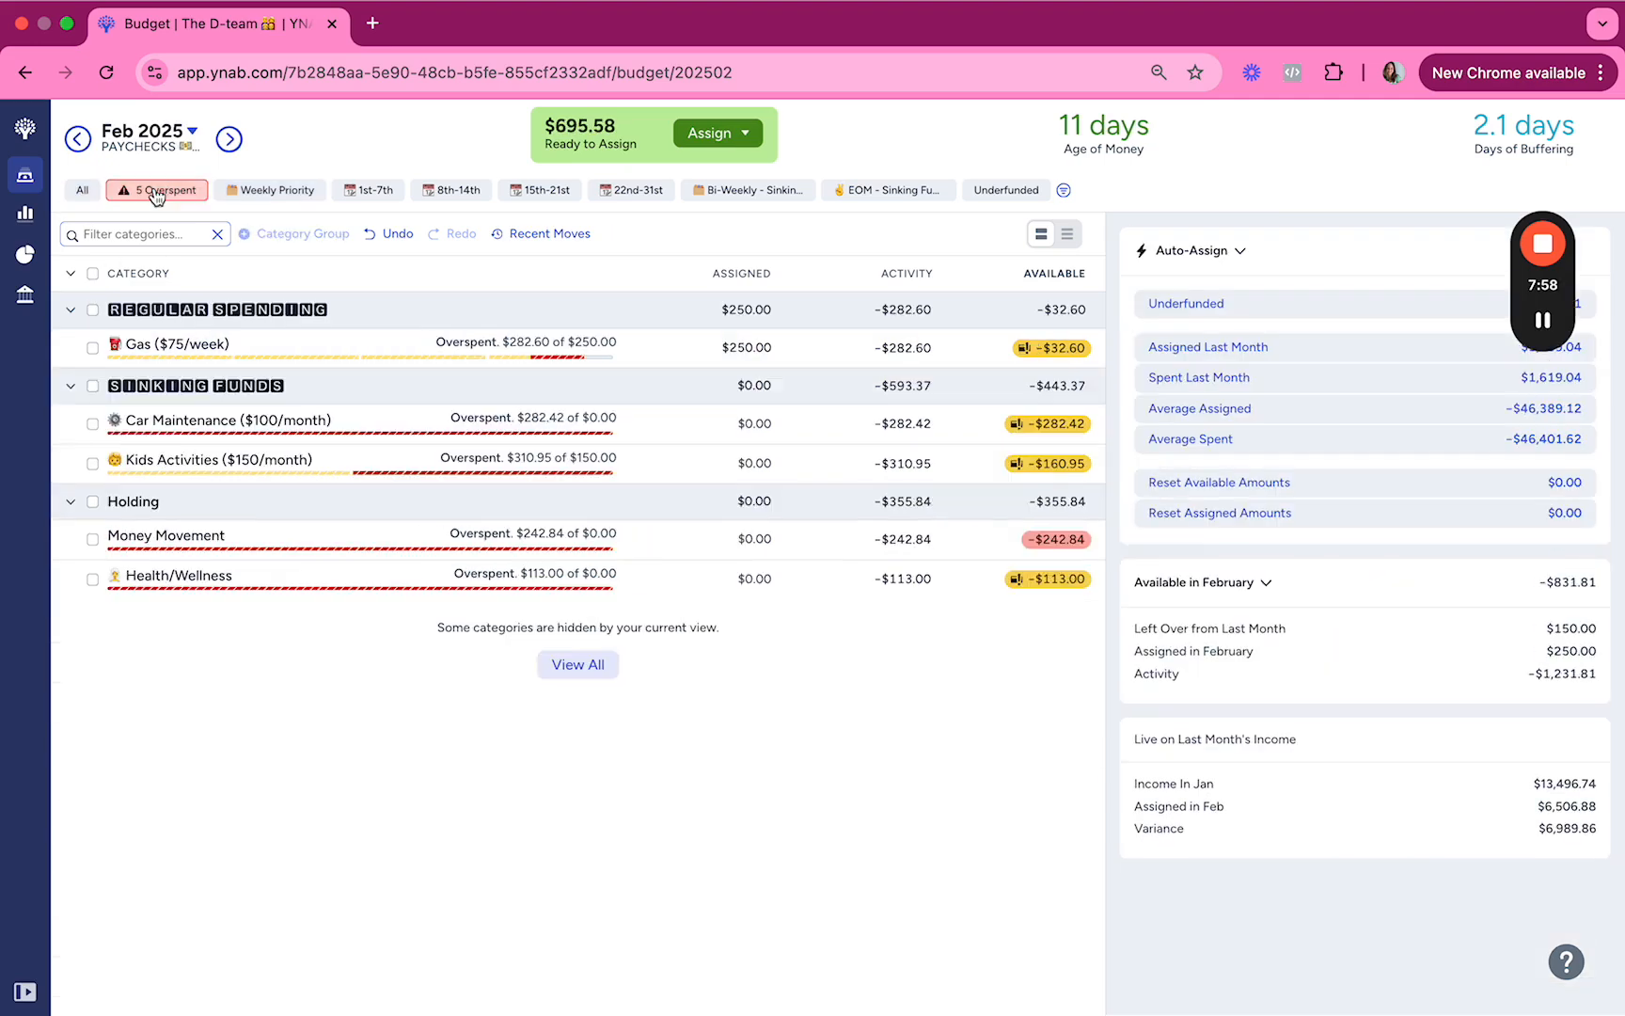
pyautogui.click(755, 423)
pyautogui.write('282.42')
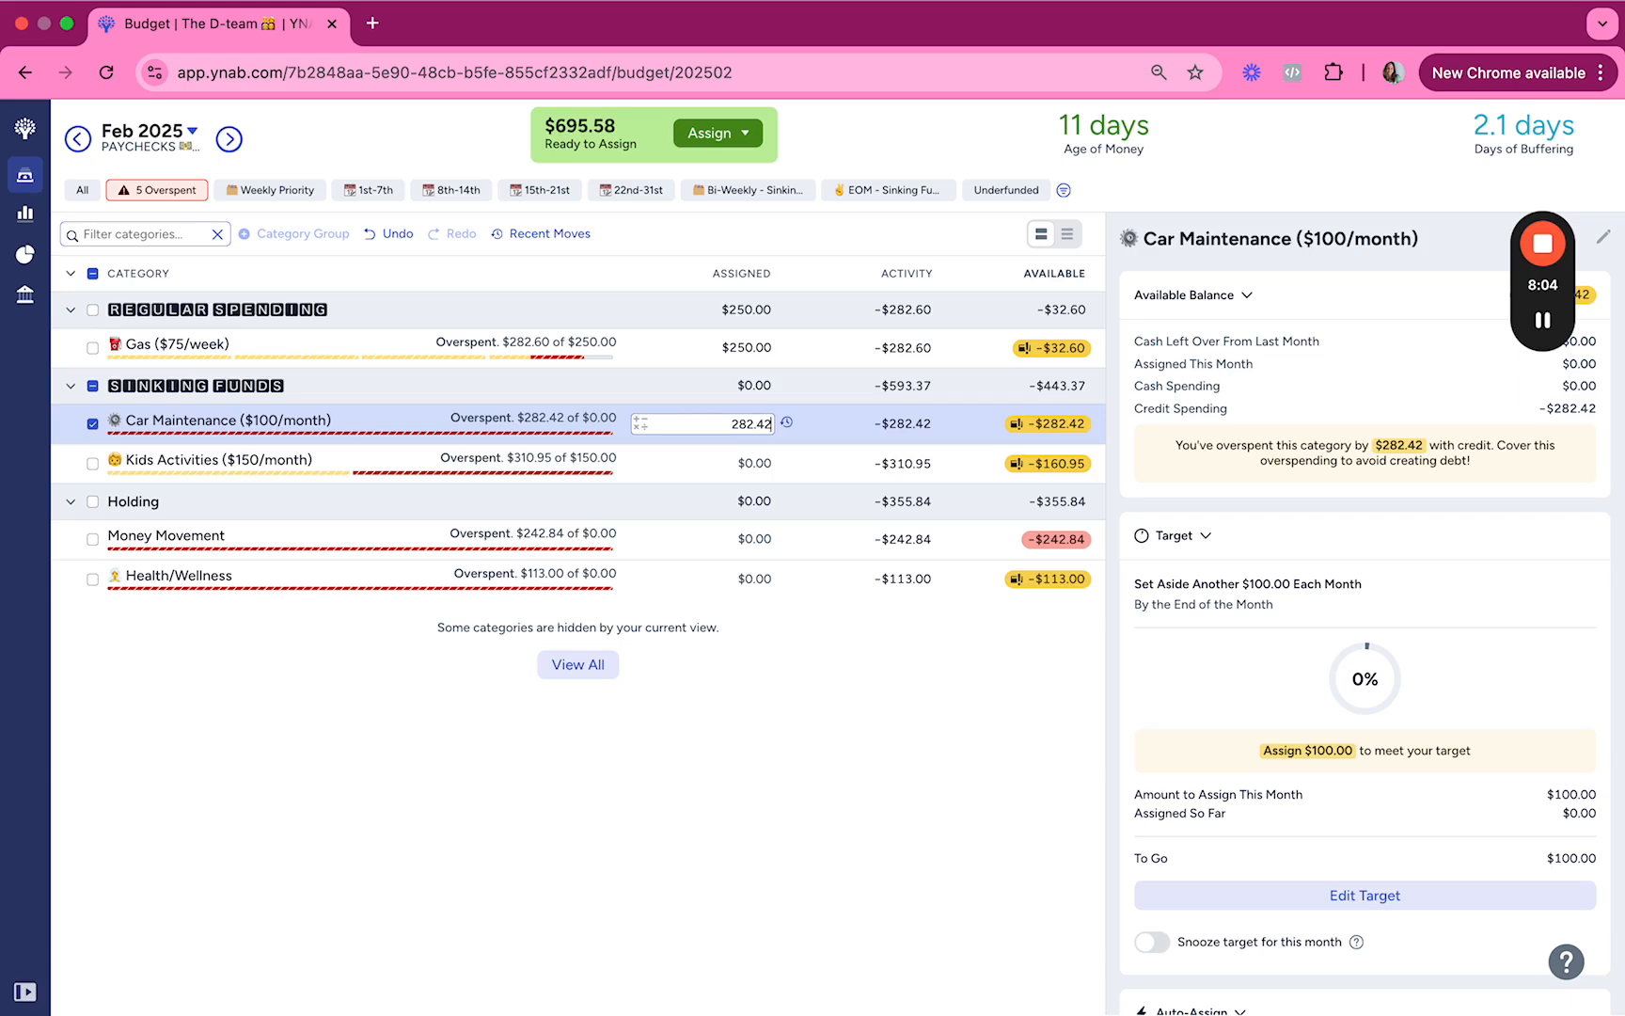
pyautogui.press('Return')
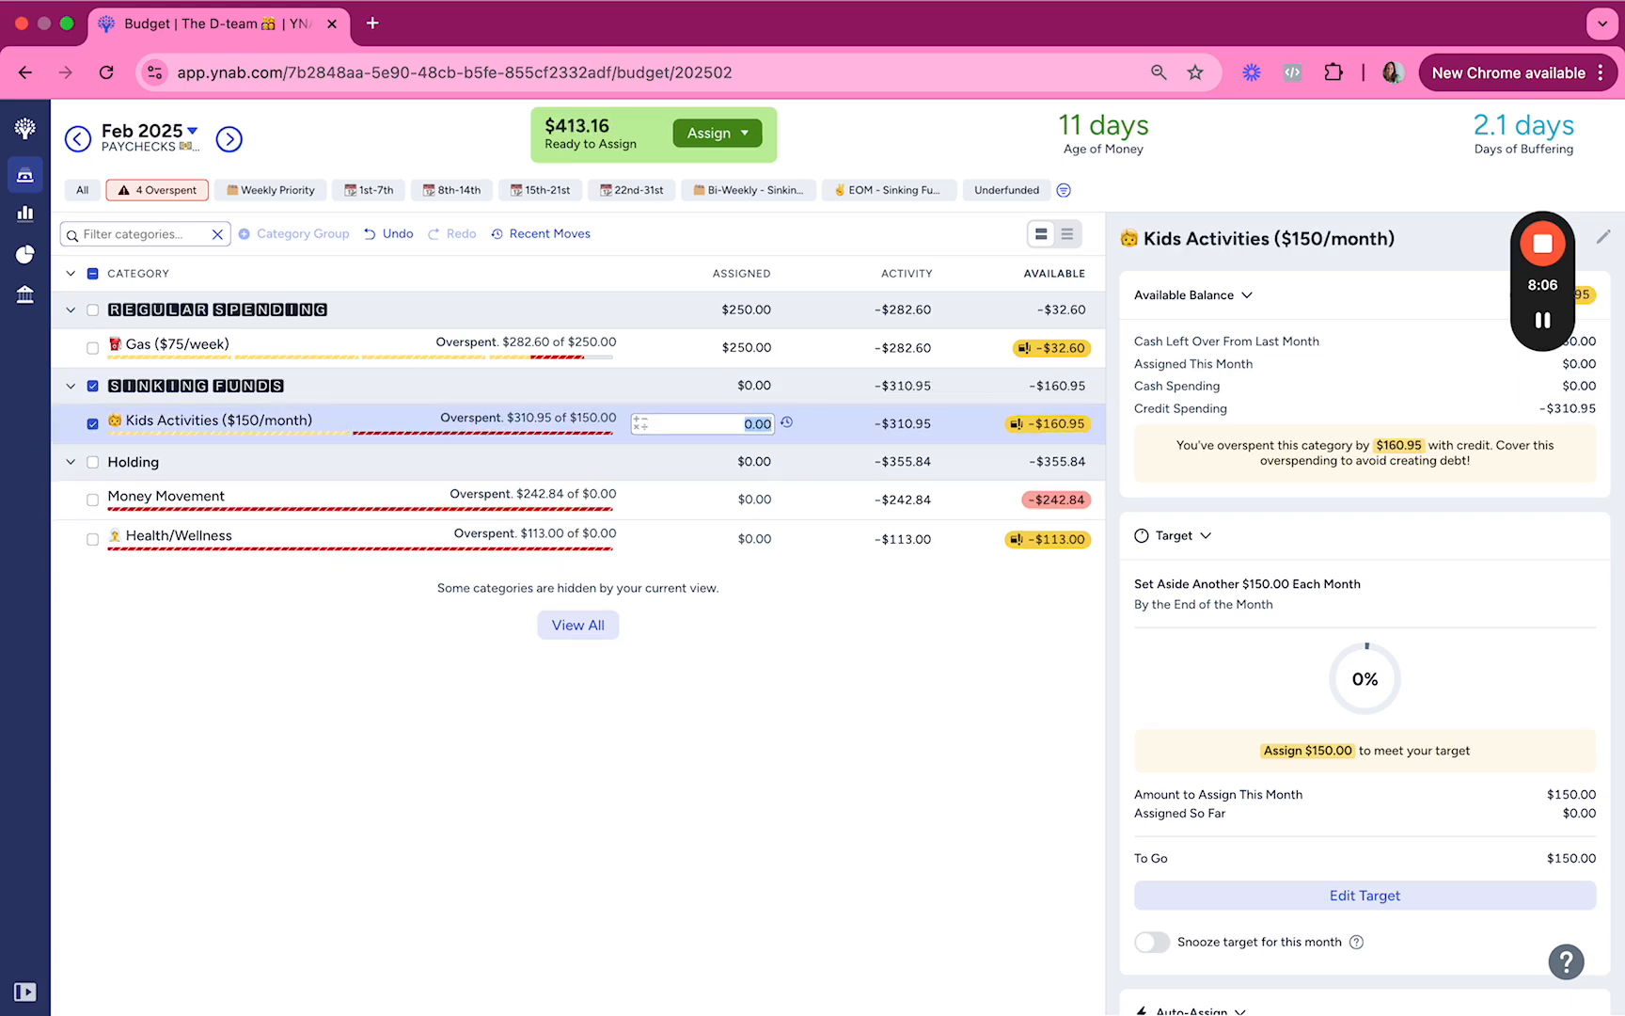
pyautogui.write('160.95')
pyautogui.press('Return')
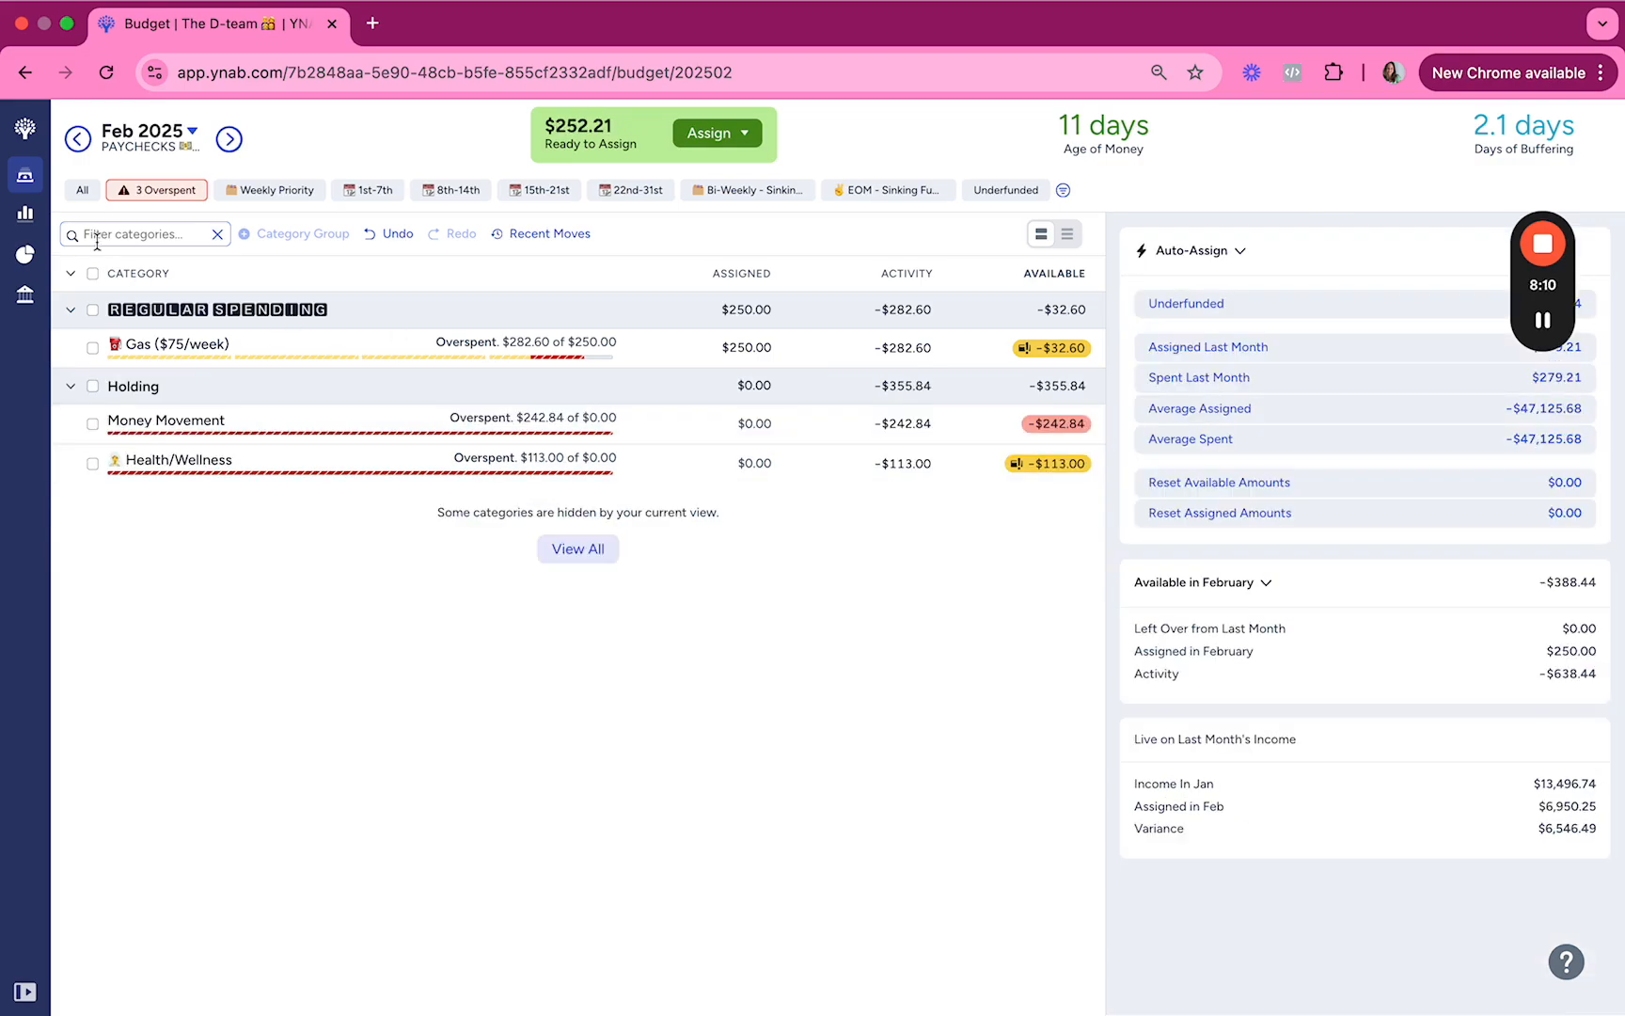
# Step: Show all categories and examine the sinking funds, including Kids Activities, Car Maintenance, Property Taxes and House Insurance
pyautogui.click(83, 190)
pyautogui.scroll(-10, 572, 728)
pyautogui.scroll(-4, 572, 728)
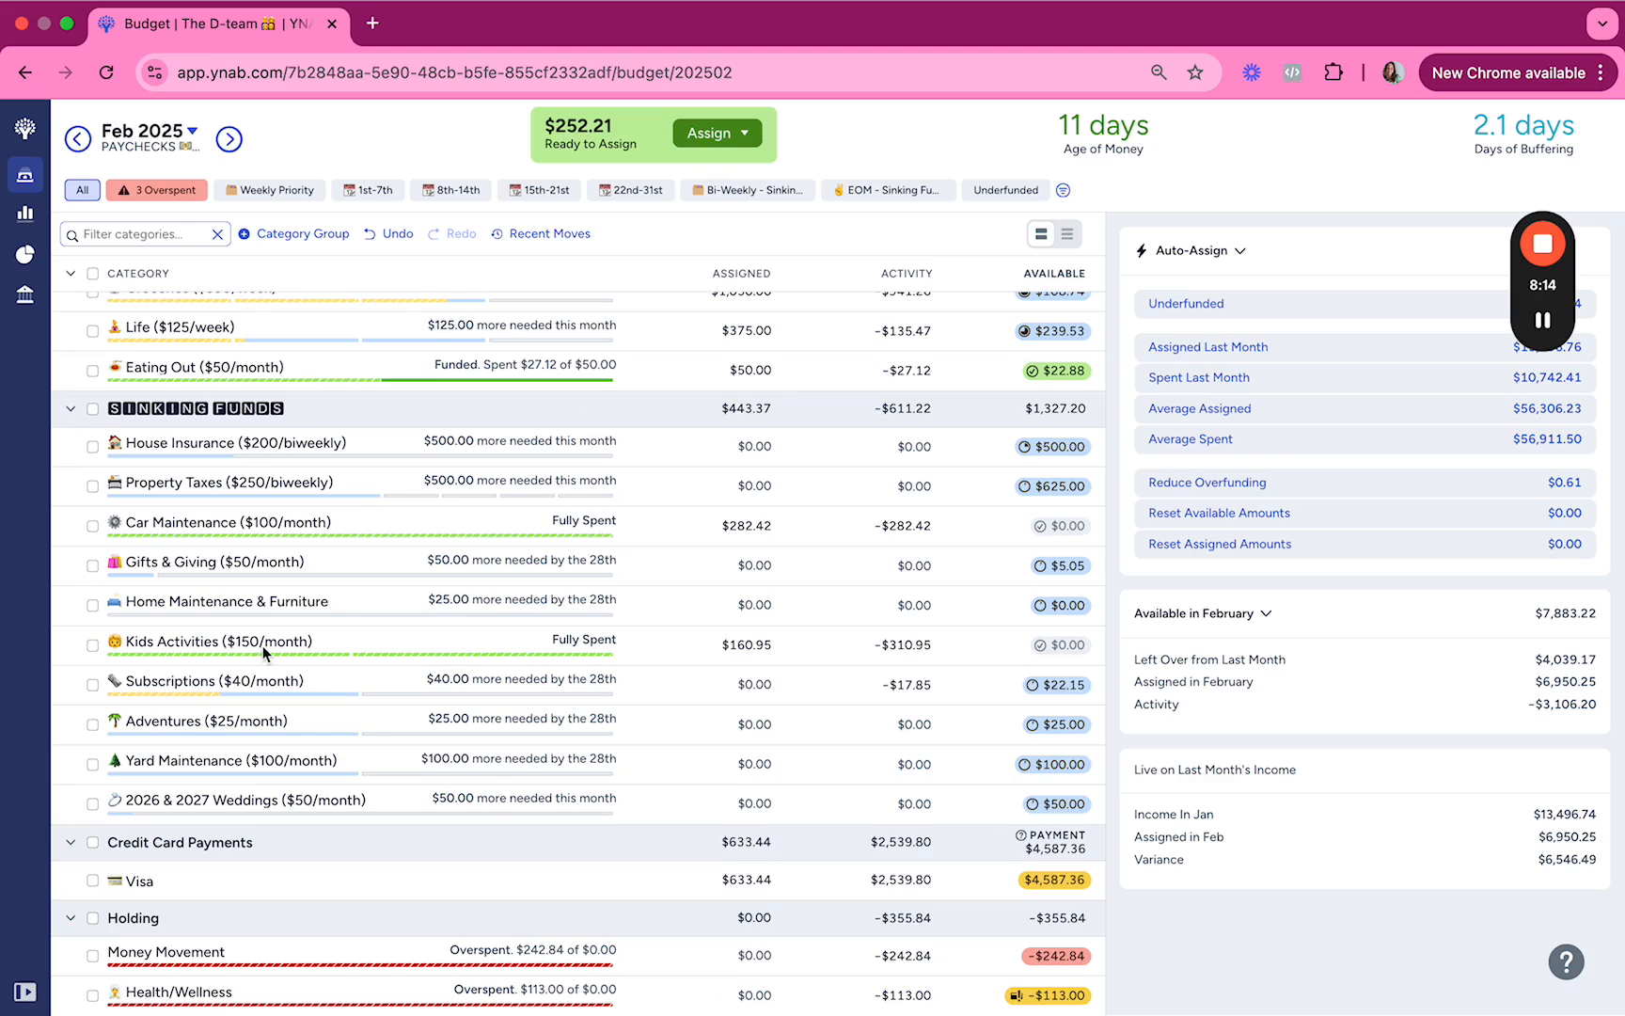
pyautogui.click(743, 645)
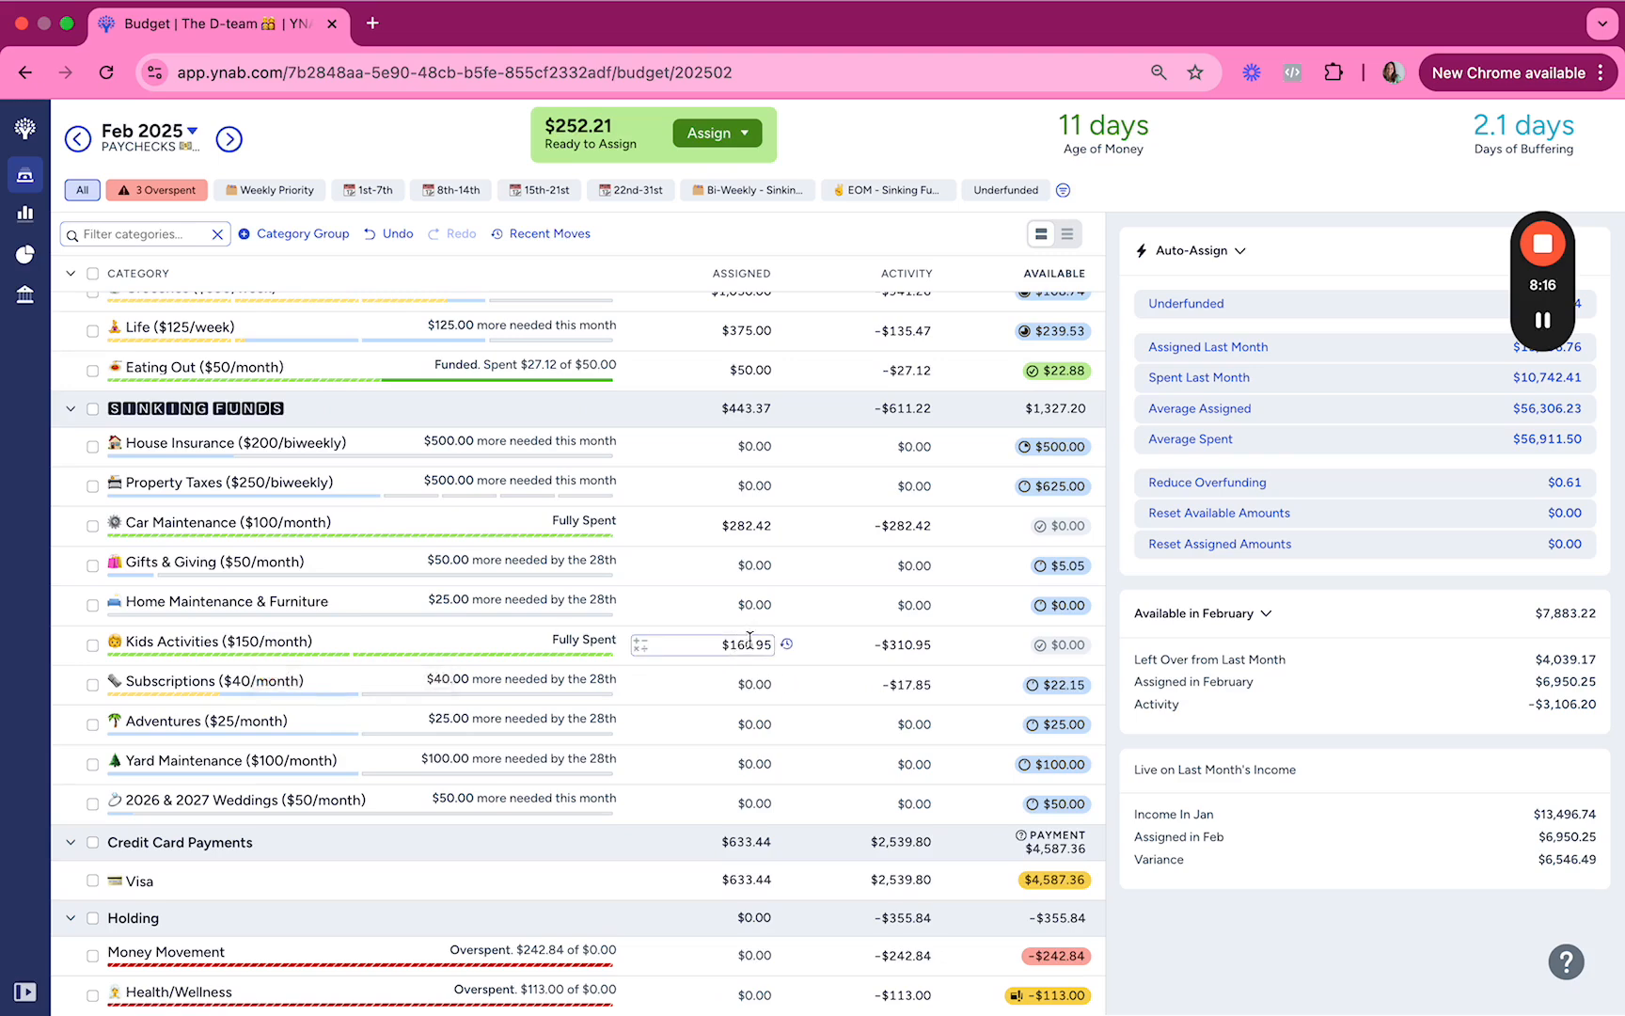
pyautogui.click(771, 650)
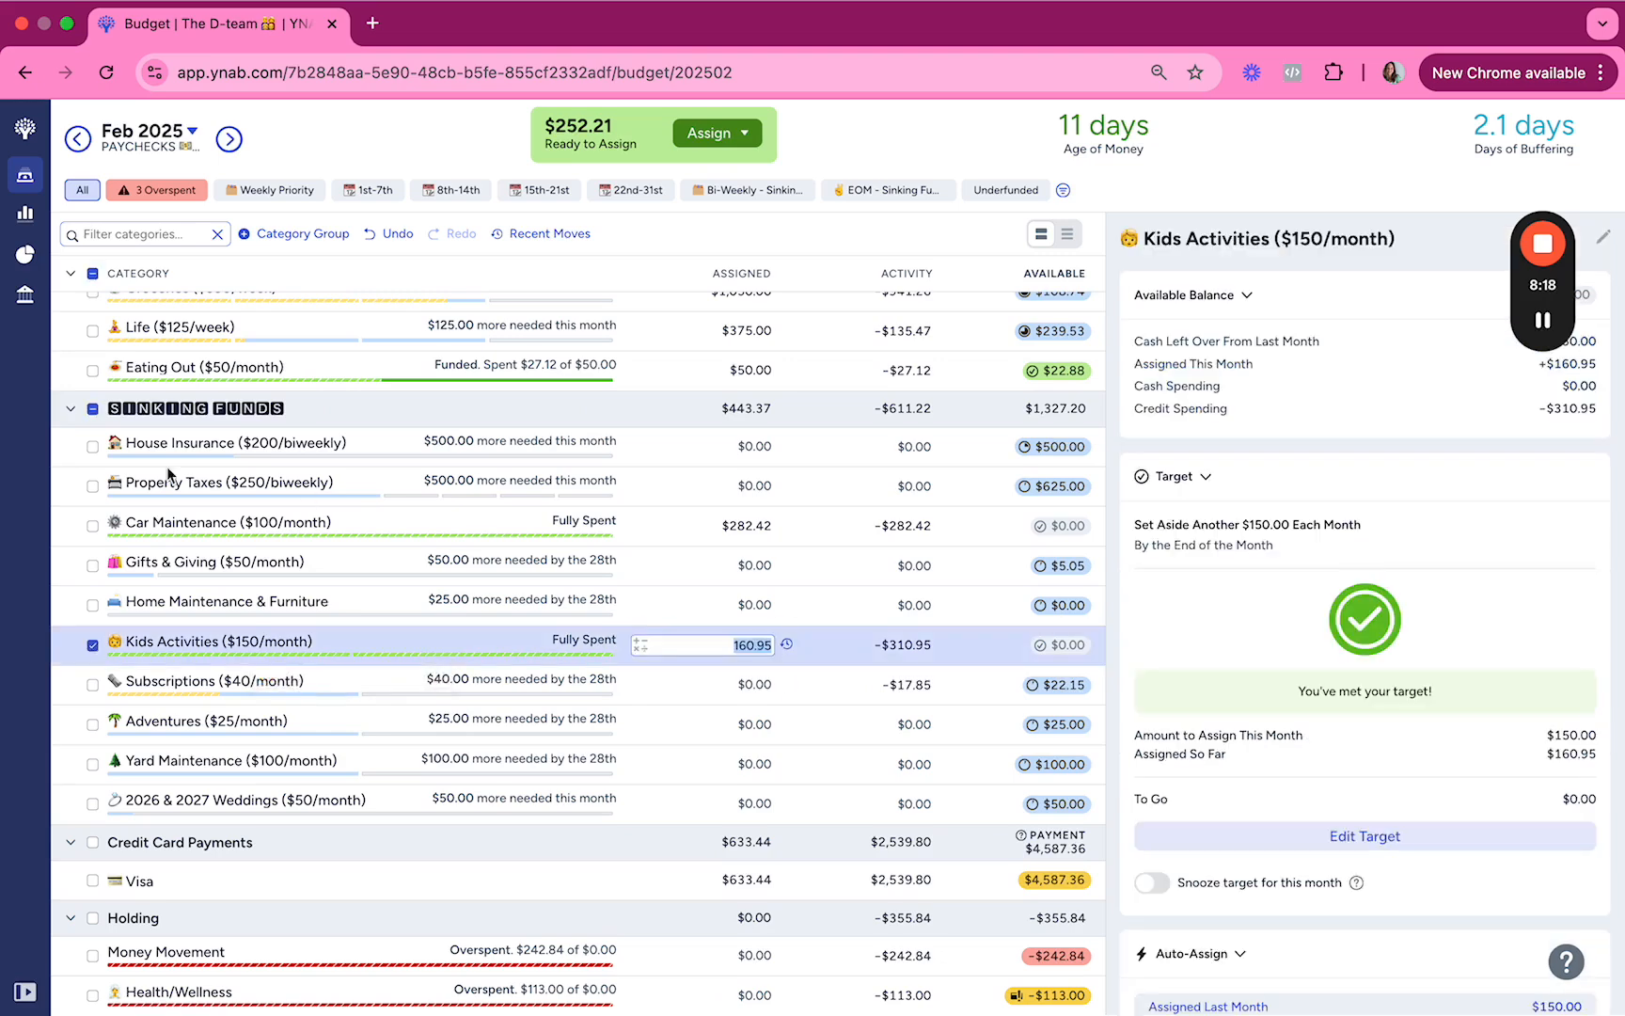
pyautogui.click(757, 526)
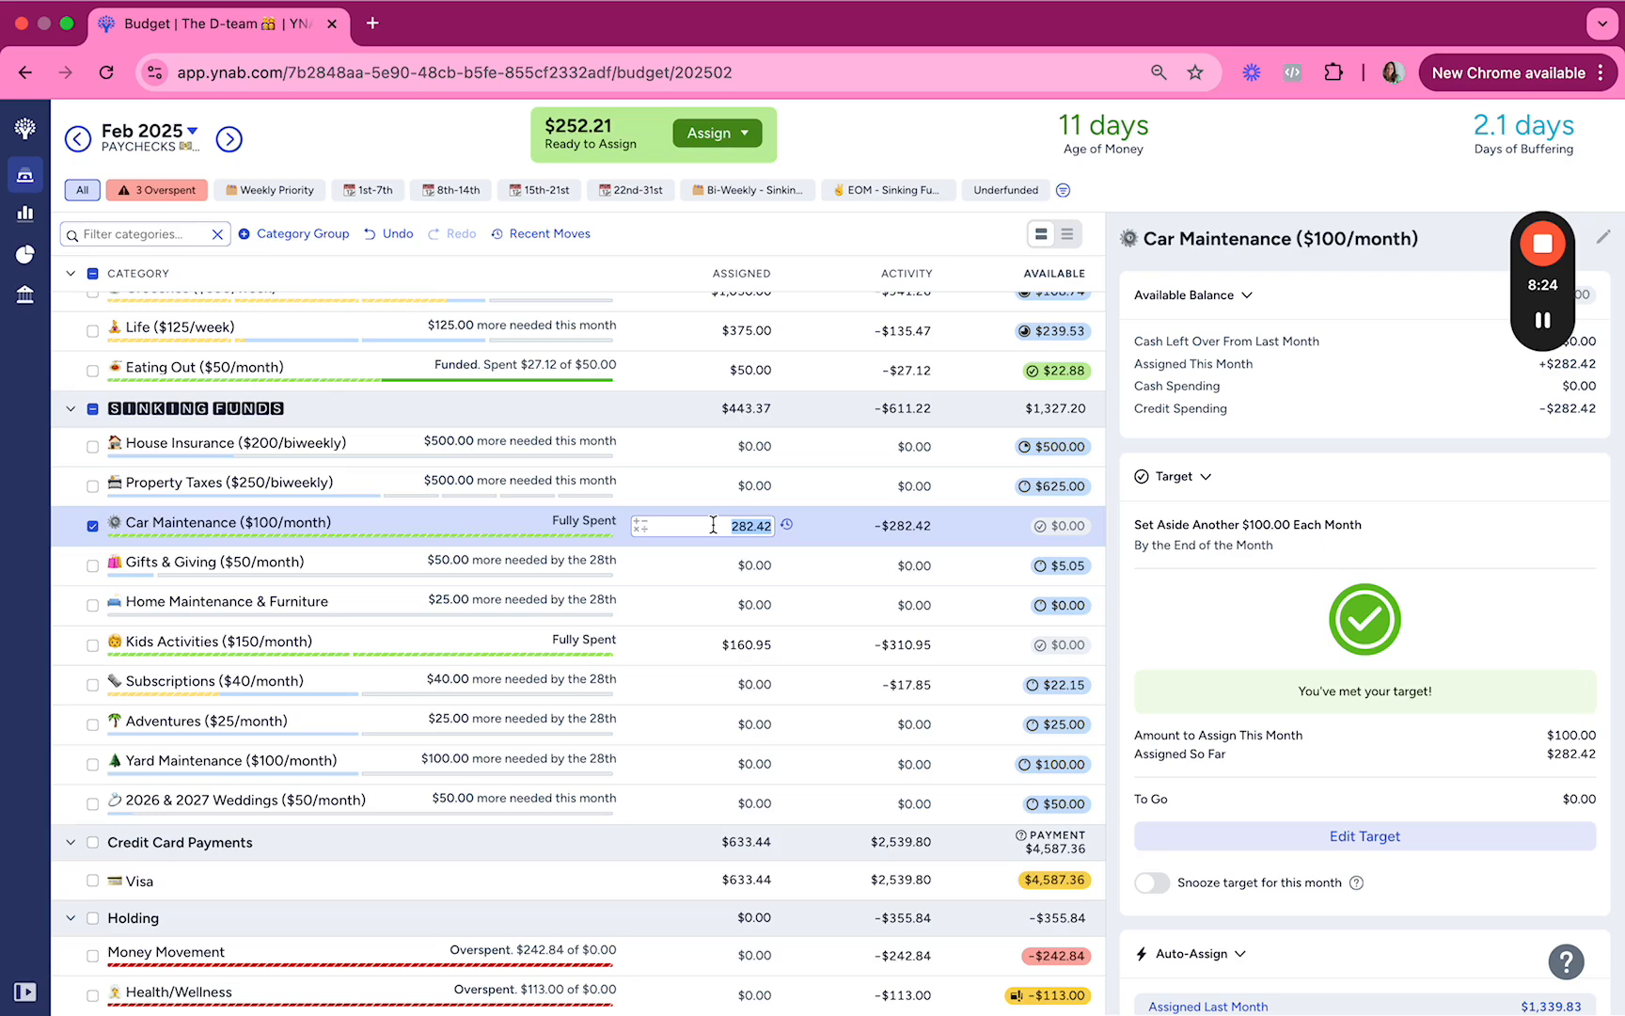
pyautogui.scroll(-3, 713, 525)
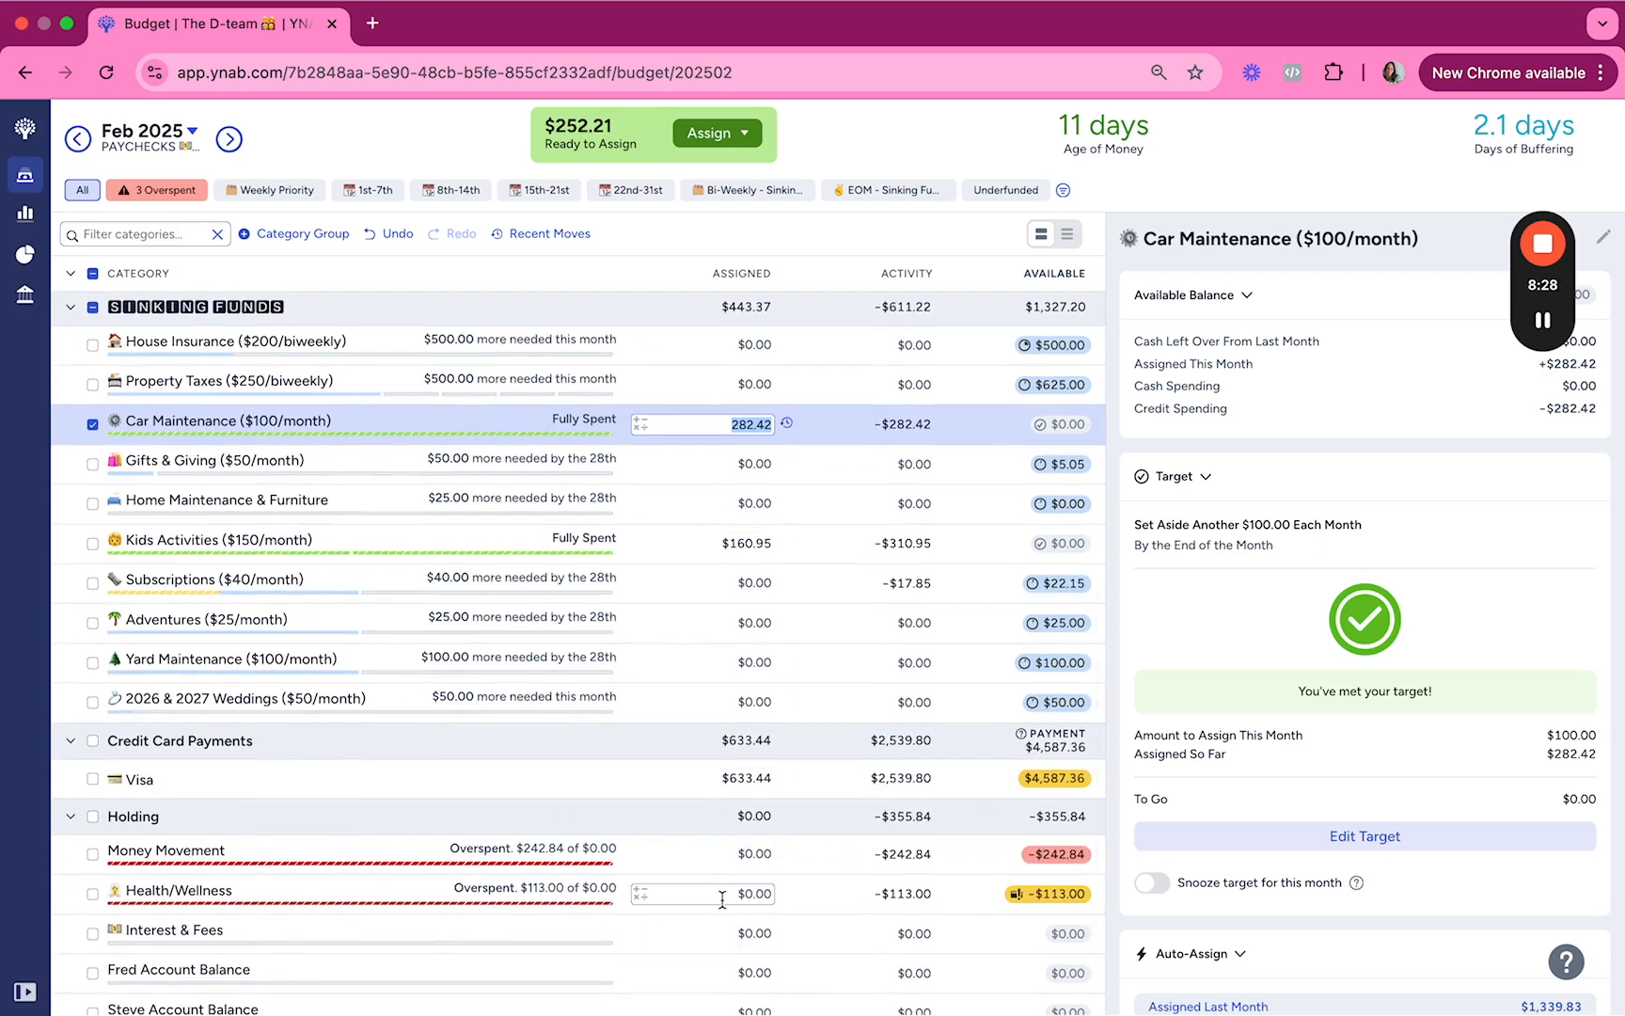
pyautogui.scroll(10, 722, 898)
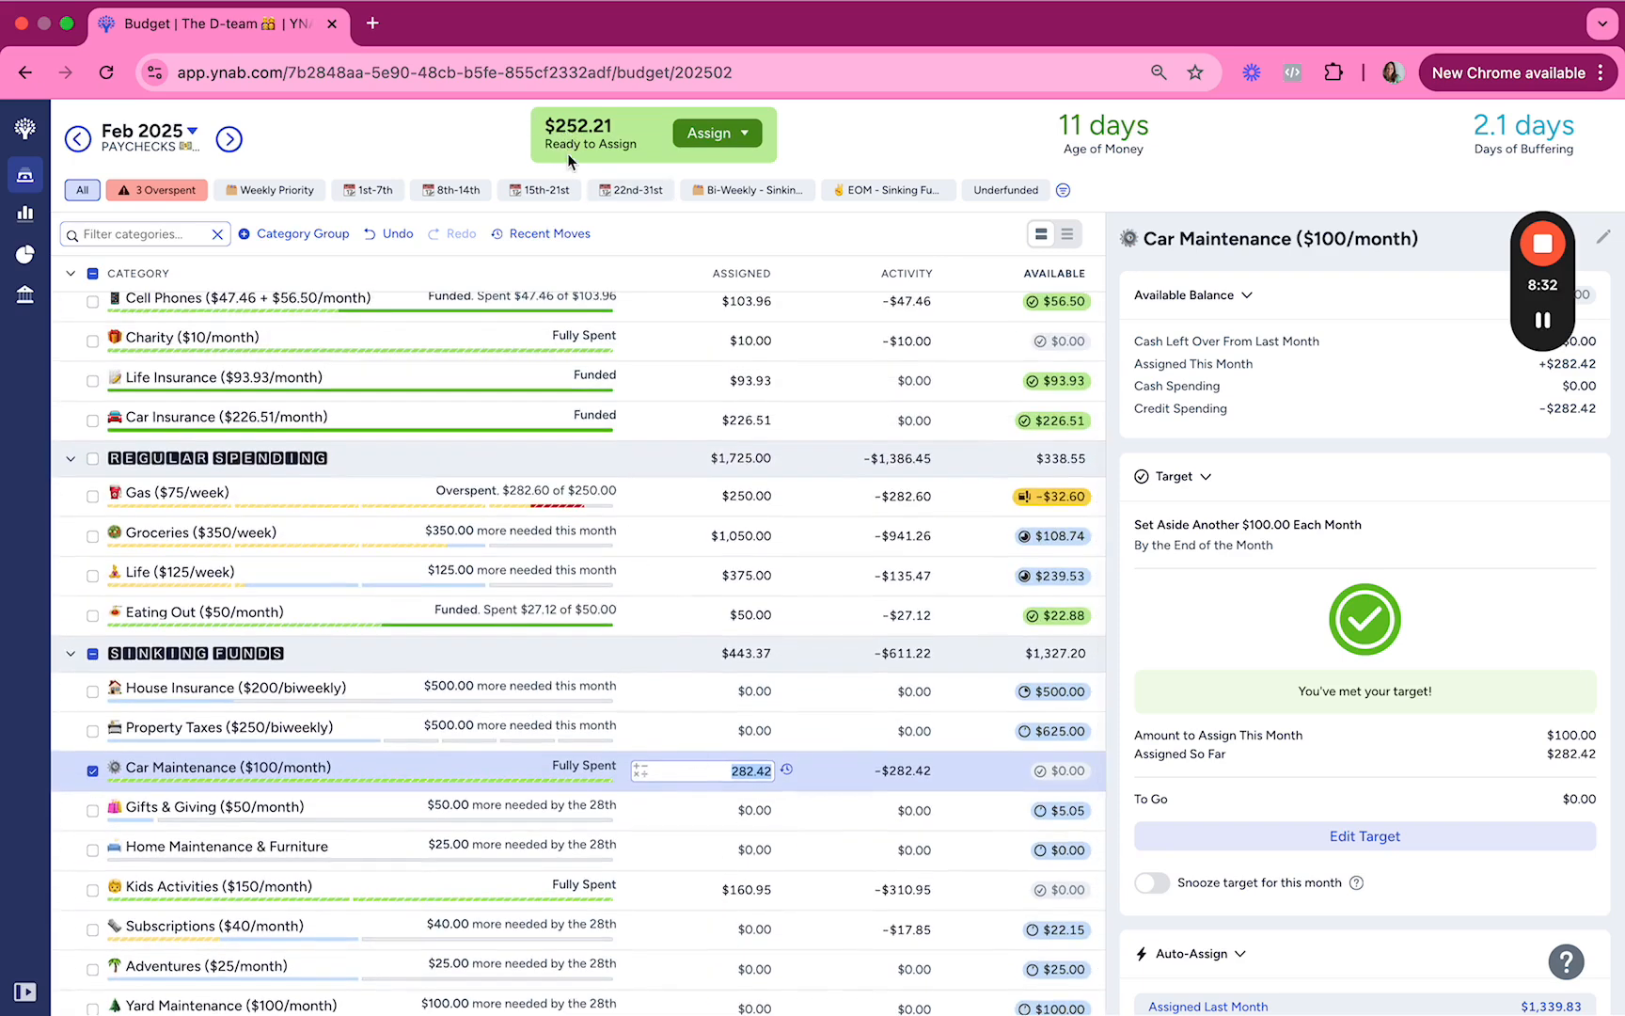
pyautogui.scroll(2, 655, 601)
pyautogui.scroll(-3, 656, 601)
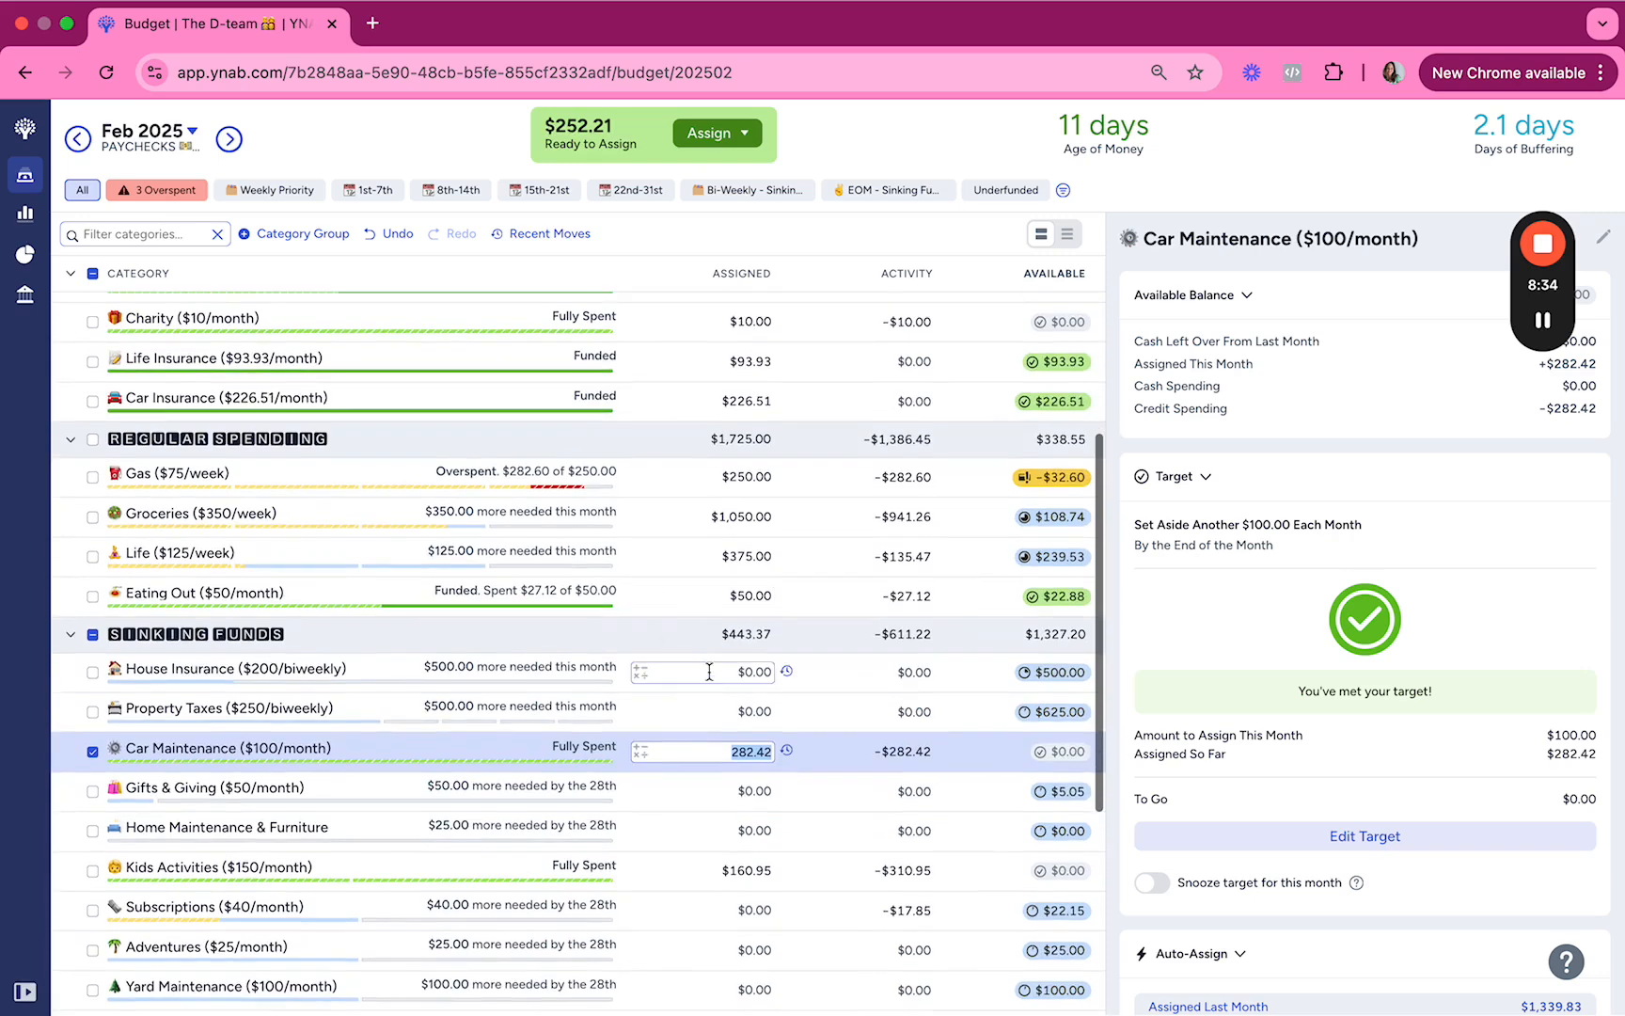
pyautogui.click(388, 671)
pyautogui.click(345, 704)
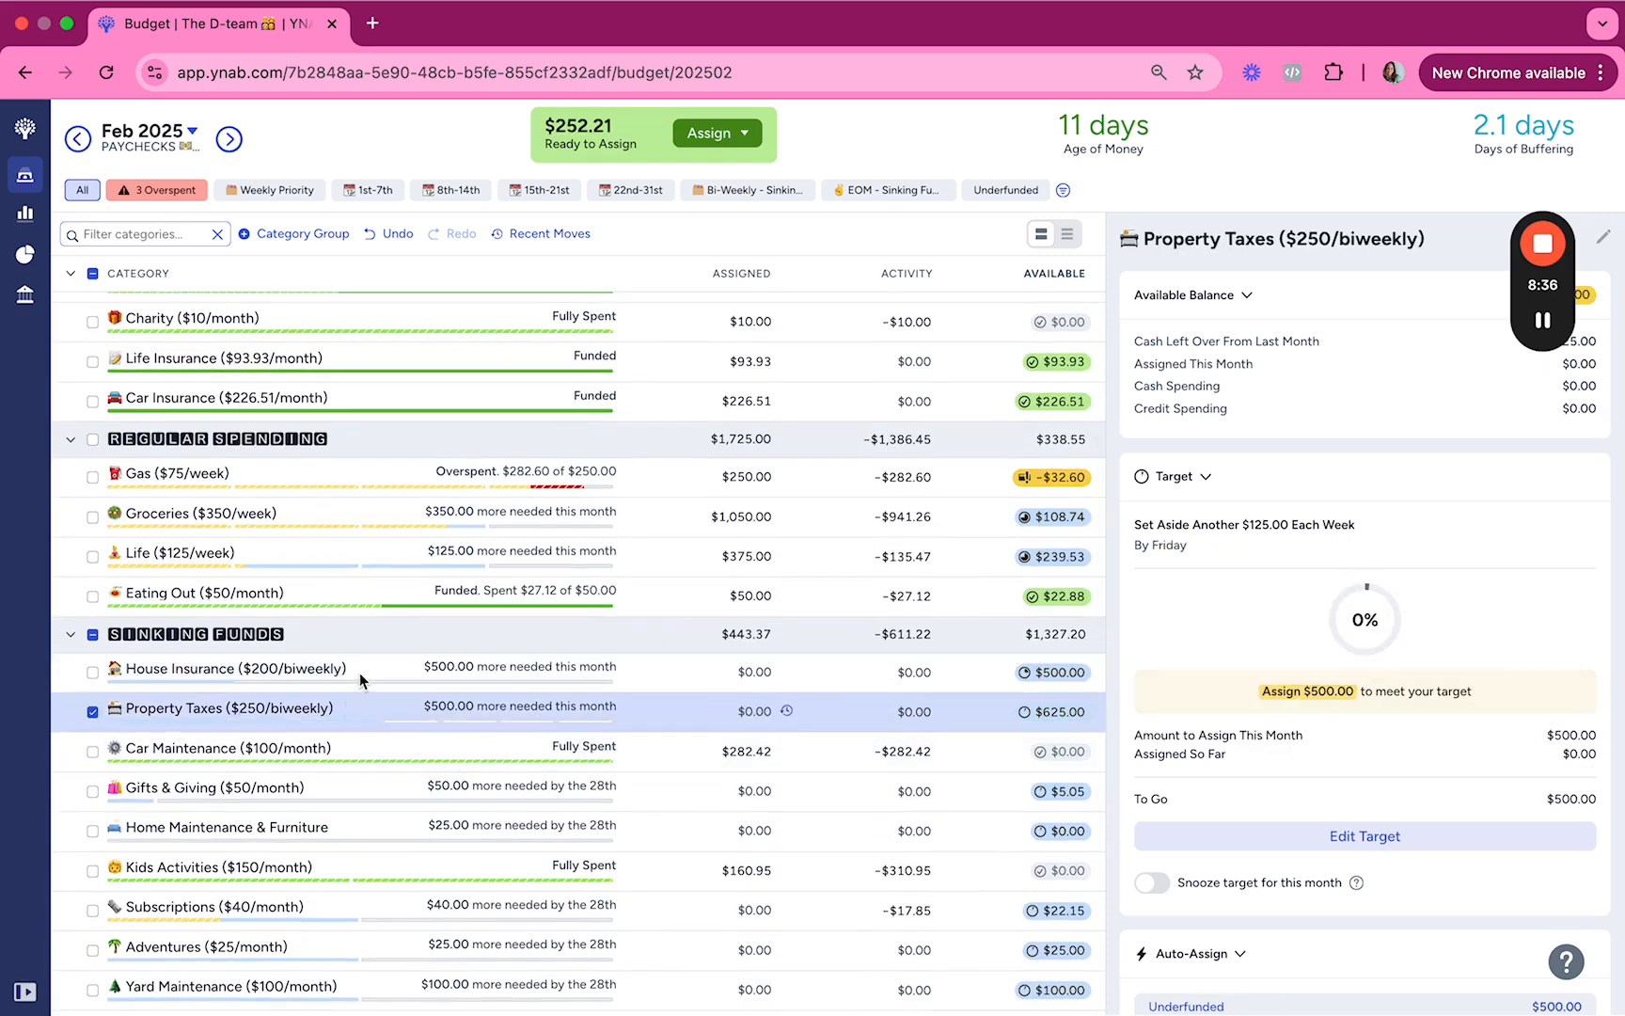
pyautogui.click(359, 673)
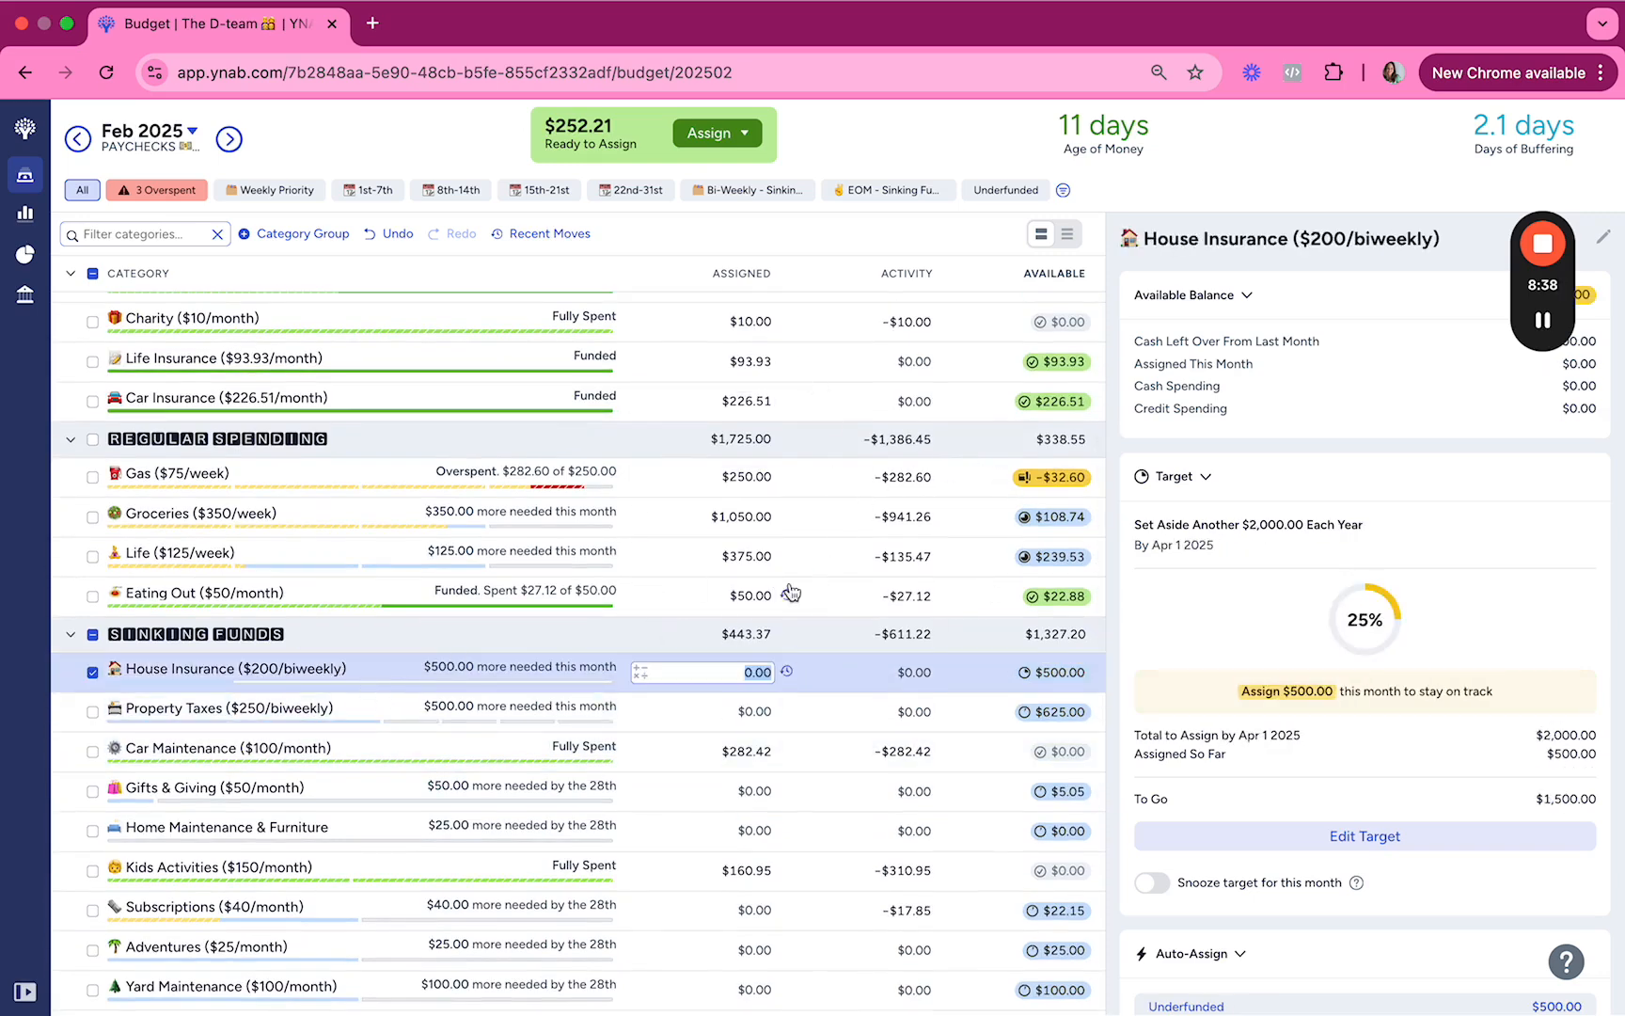
# Step: Add another $75 to the amount assigned to Gas
pyautogui.click(749, 477)
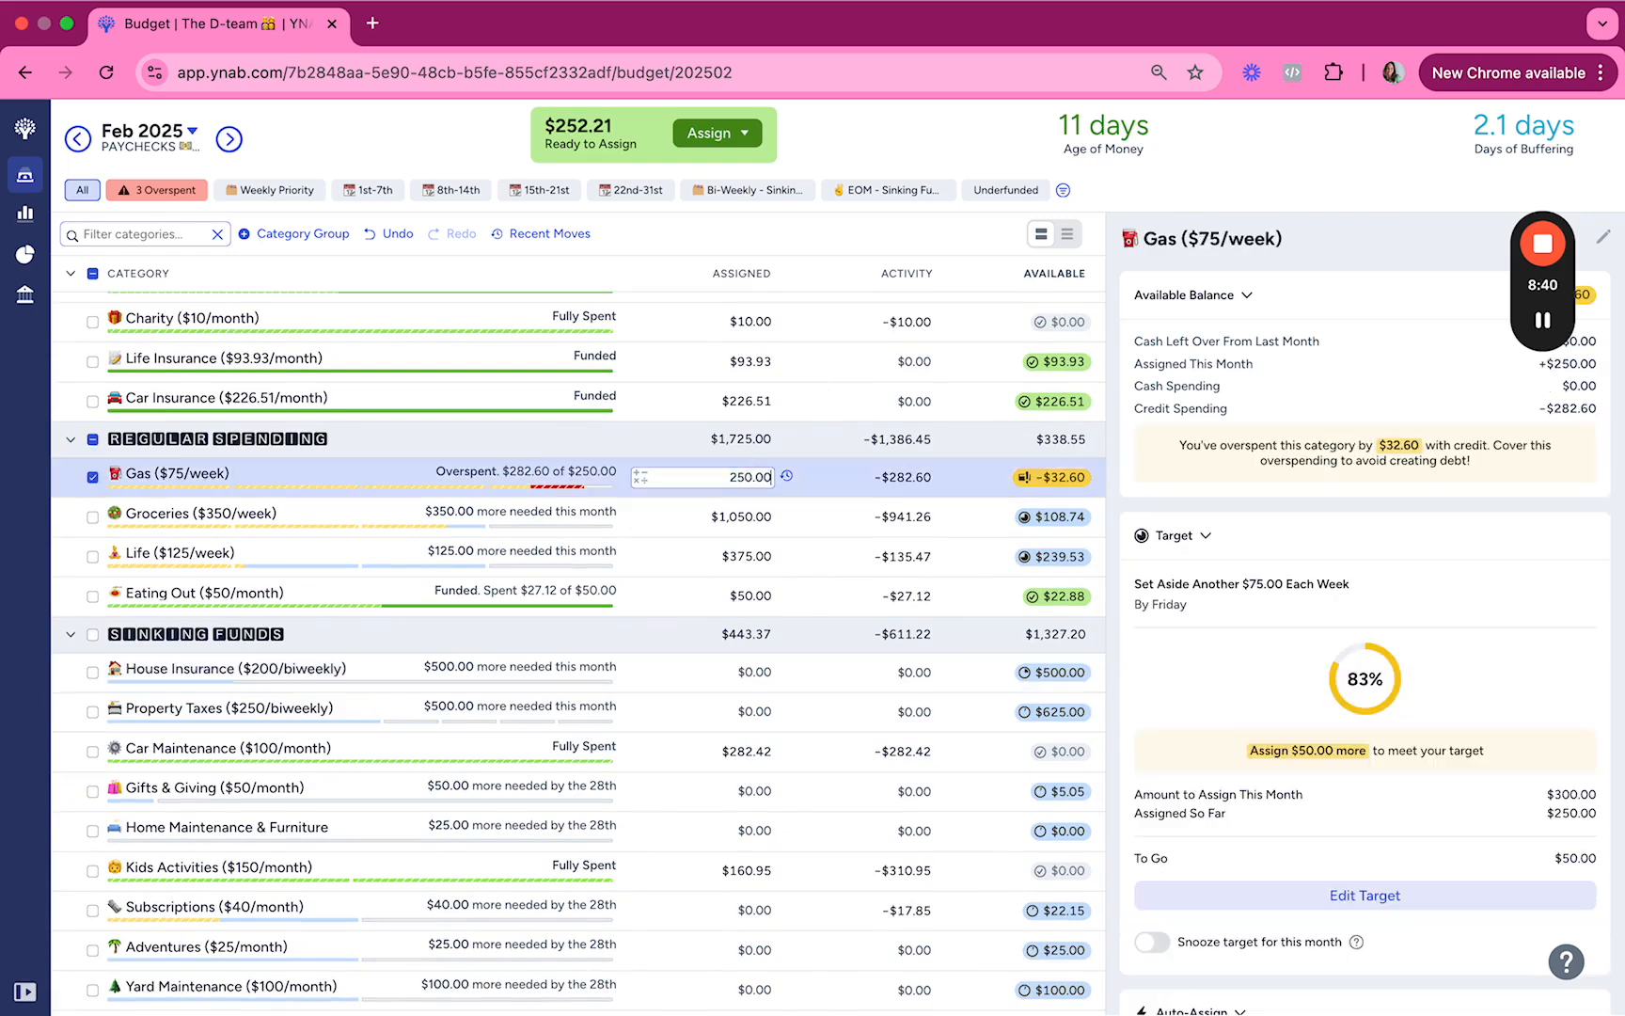
pyautogui.write('+75')
pyautogui.press('Return')
pyautogui.press('Up')
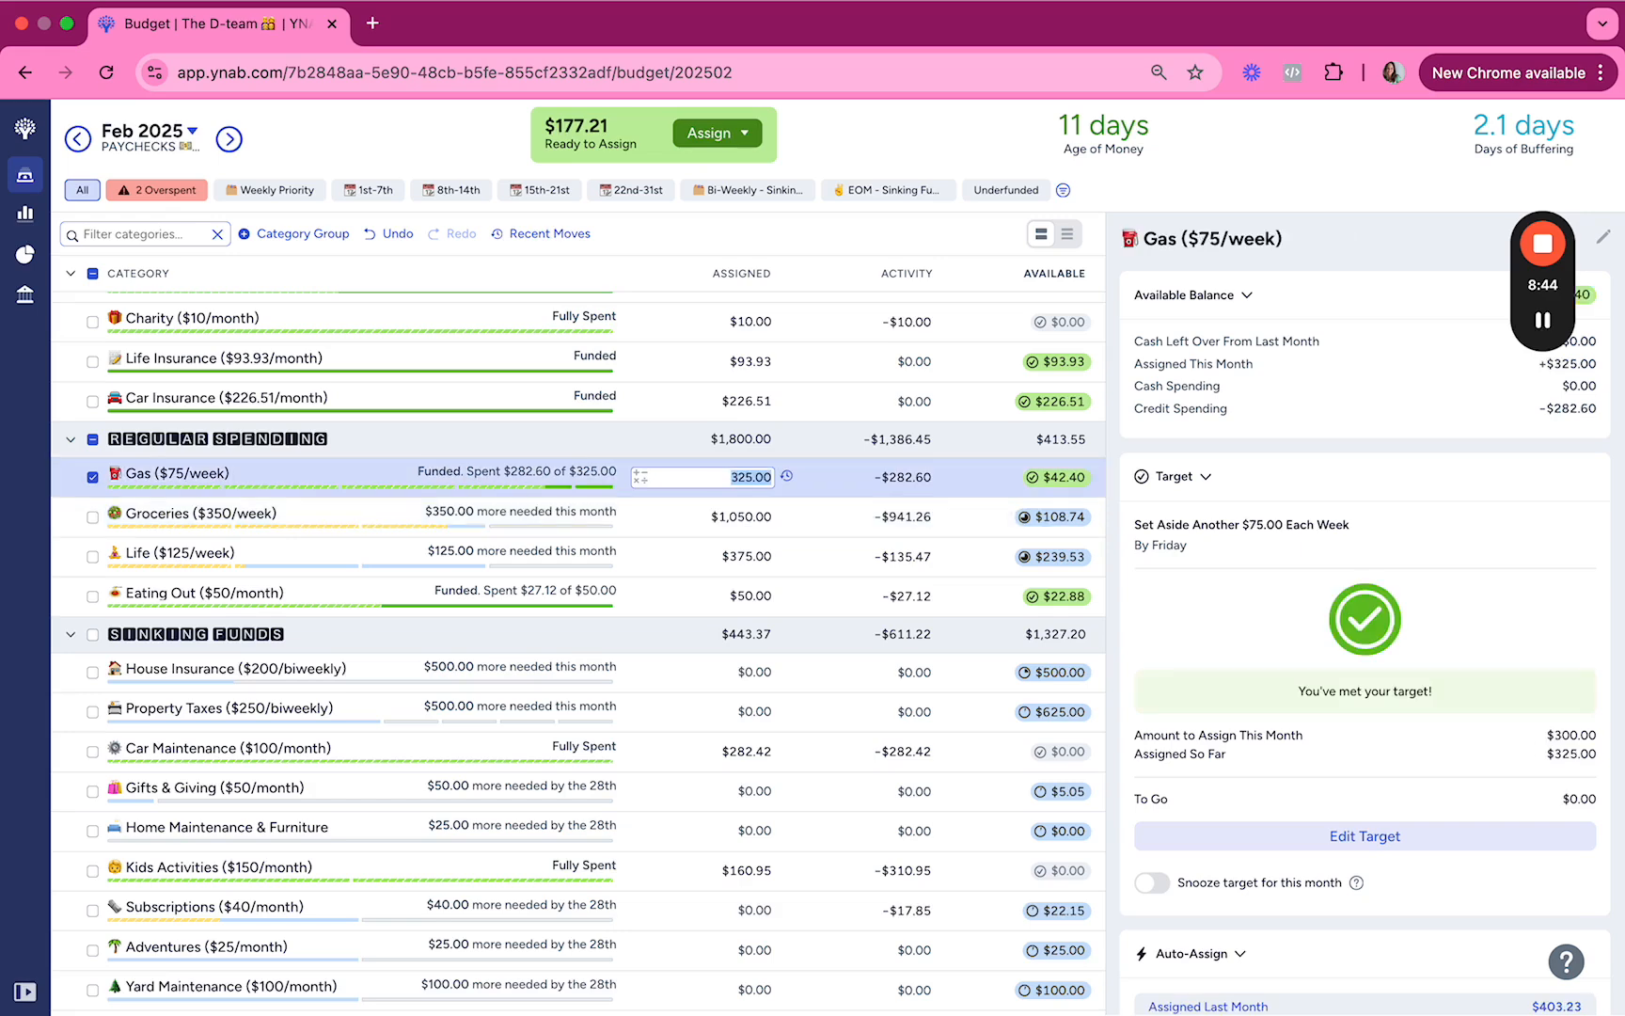
# Step: Set the amount assigned to the Gas category to $300
pyautogui.write('305.00')
pyautogui.press('Return')
pyautogui.press('Up')
pyautogui.press('Down')
pyautogui.write('300.00')
pyautogui.press('Return')
pyautogui.press('Up')
pyautogui.press('Down')
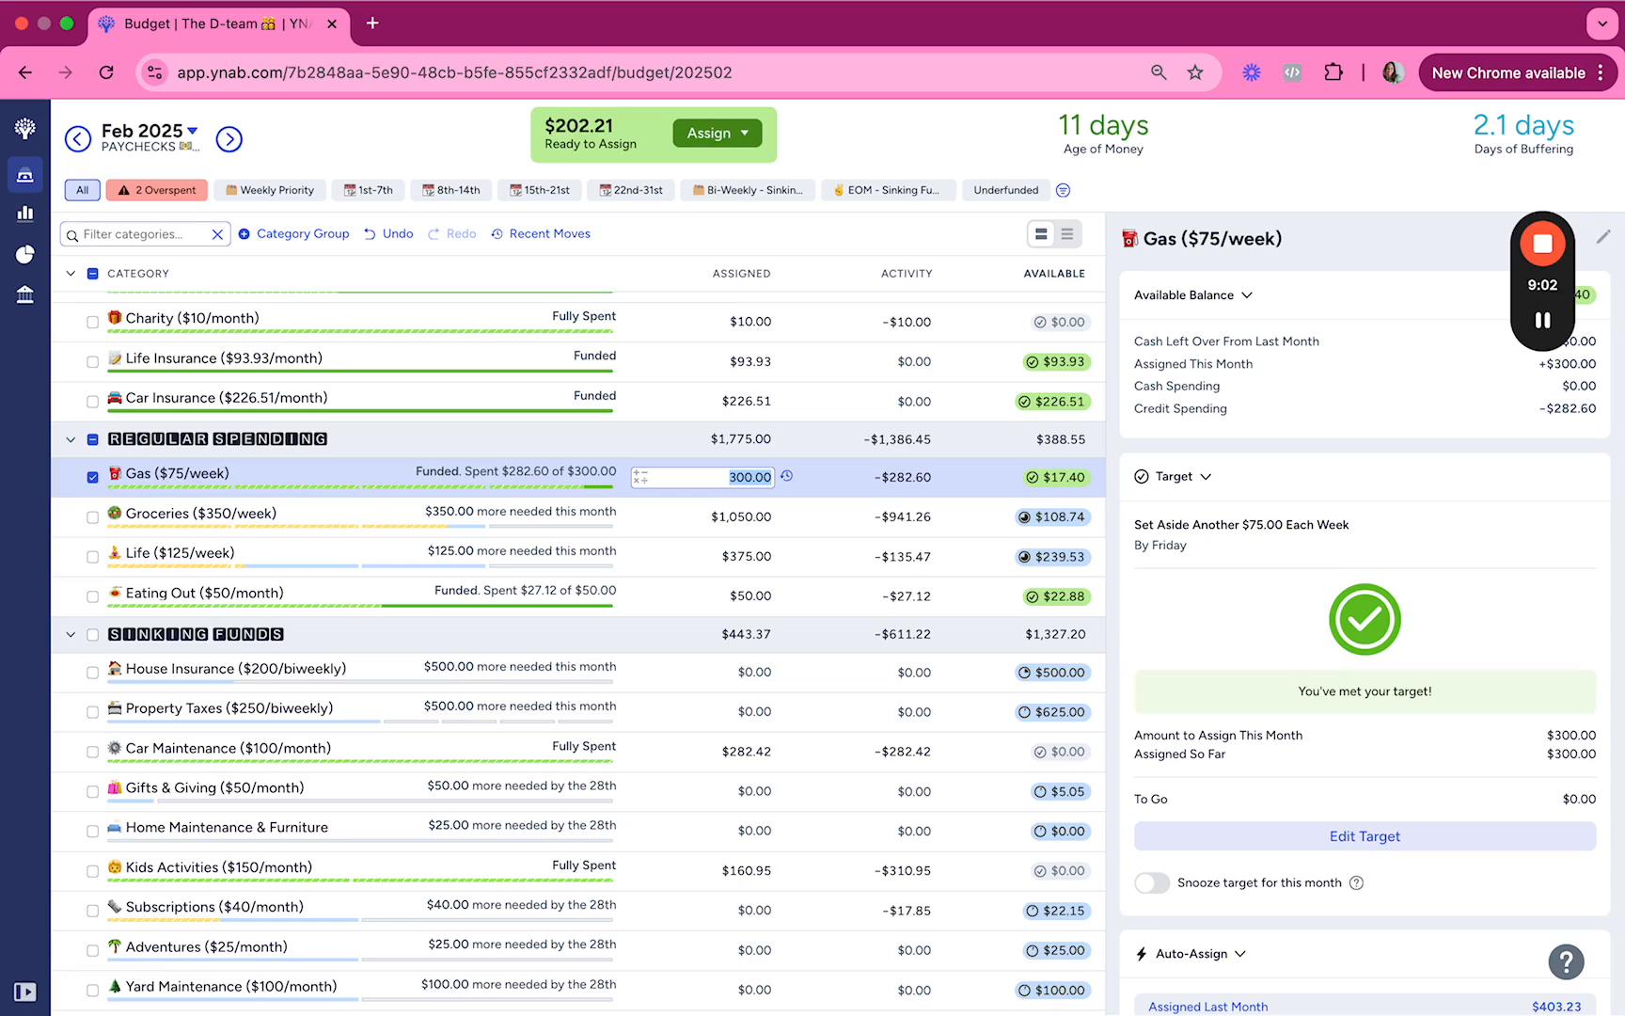
# Step: Add $75 to the amount assigned to Gas and $200 to the amount assigned to Groceries
pyautogui.press('Right')
pyautogui.write('+75')
pyautogui.press('Return')
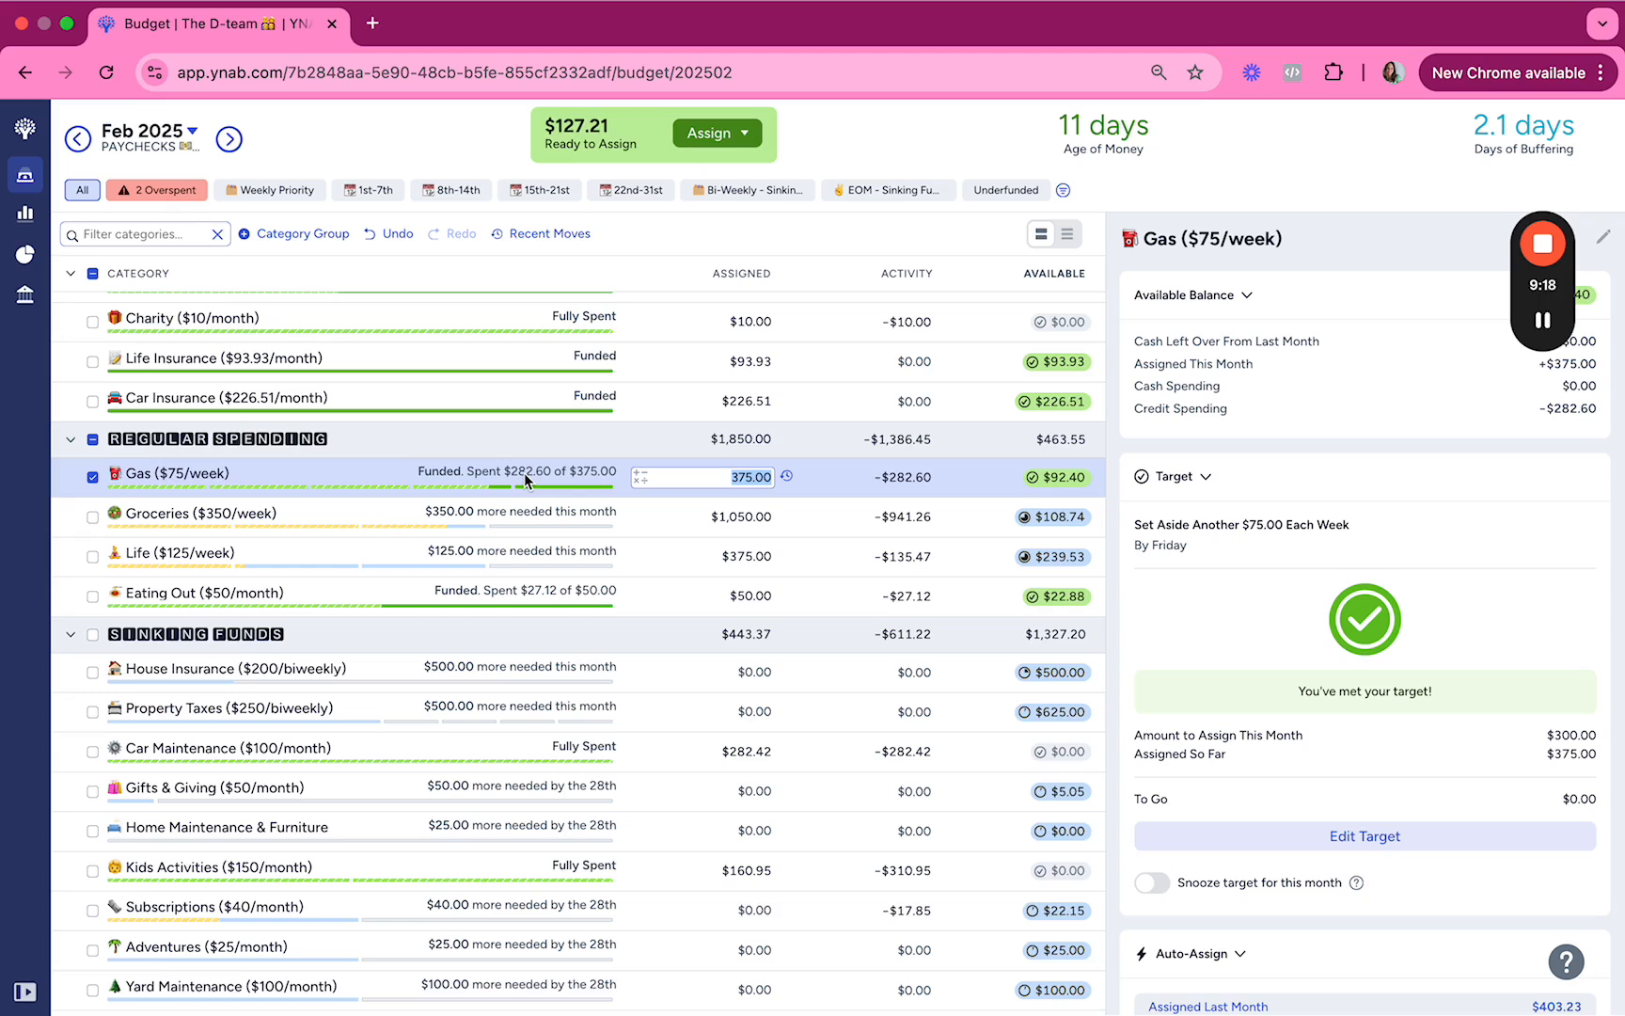
pyautogui.click(764, 516)
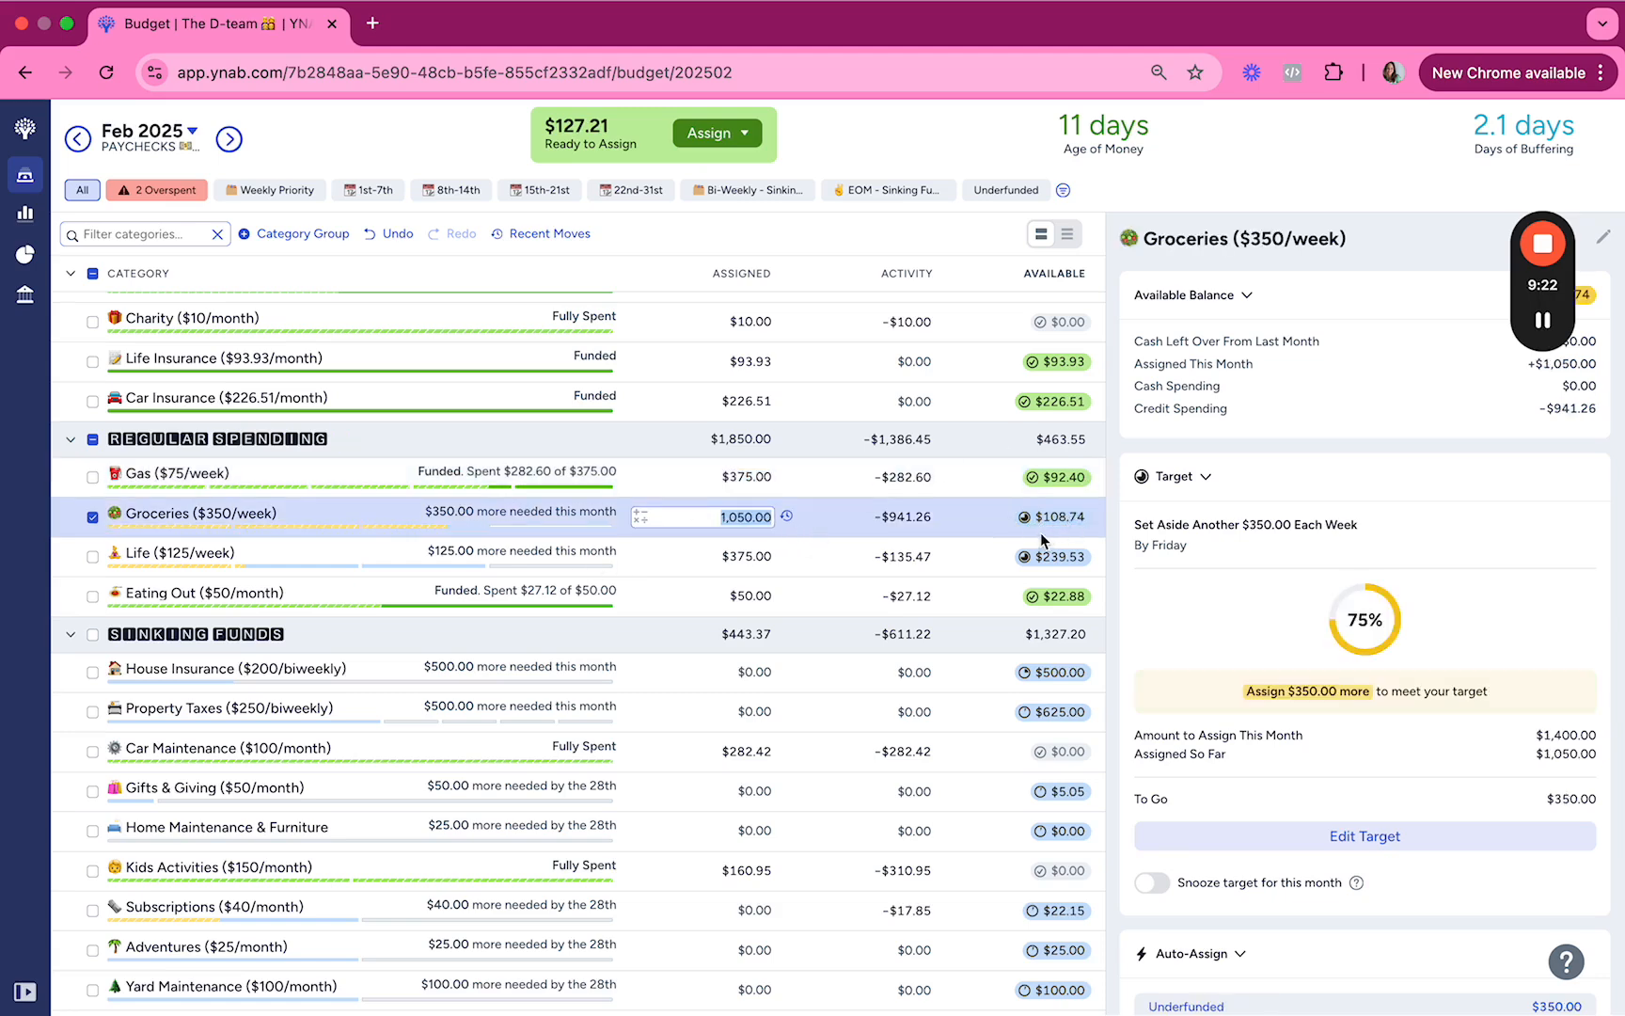
pyautogui.press('Right')
pyautogui.write('+200')
pyautogui.press('Return')
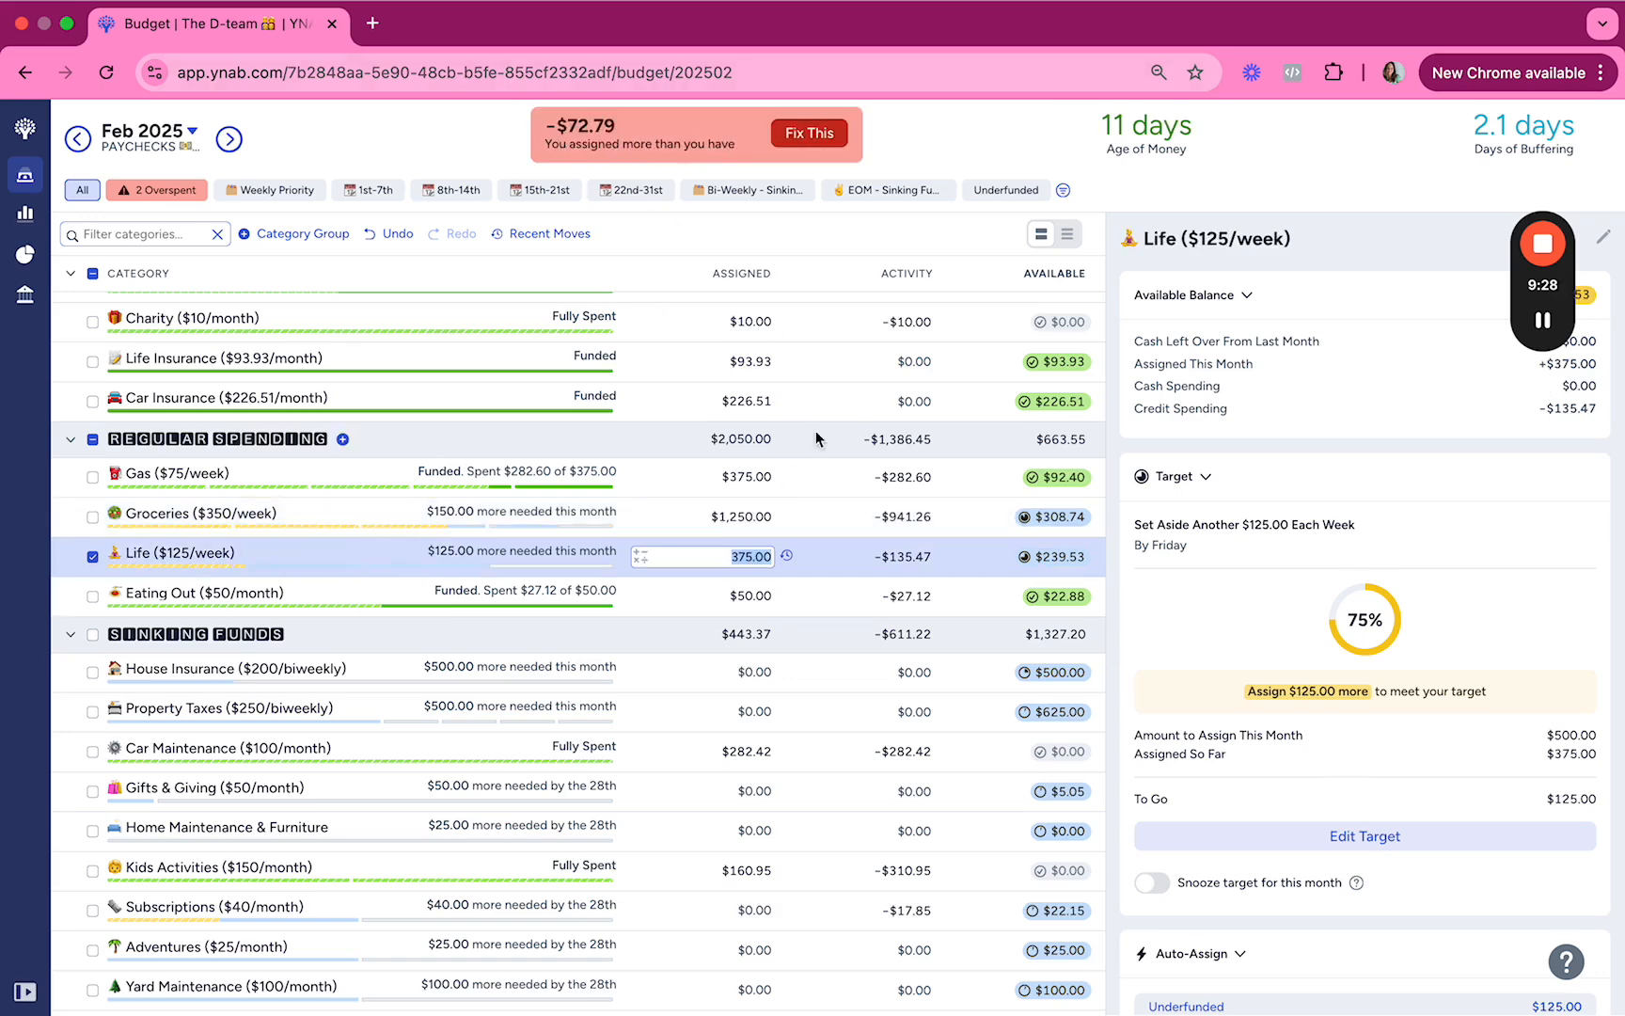
# Step: Assign $100 to House Insurance and $150 to Property Taxes in the sinking funds
pyautogui.click(746, 672)
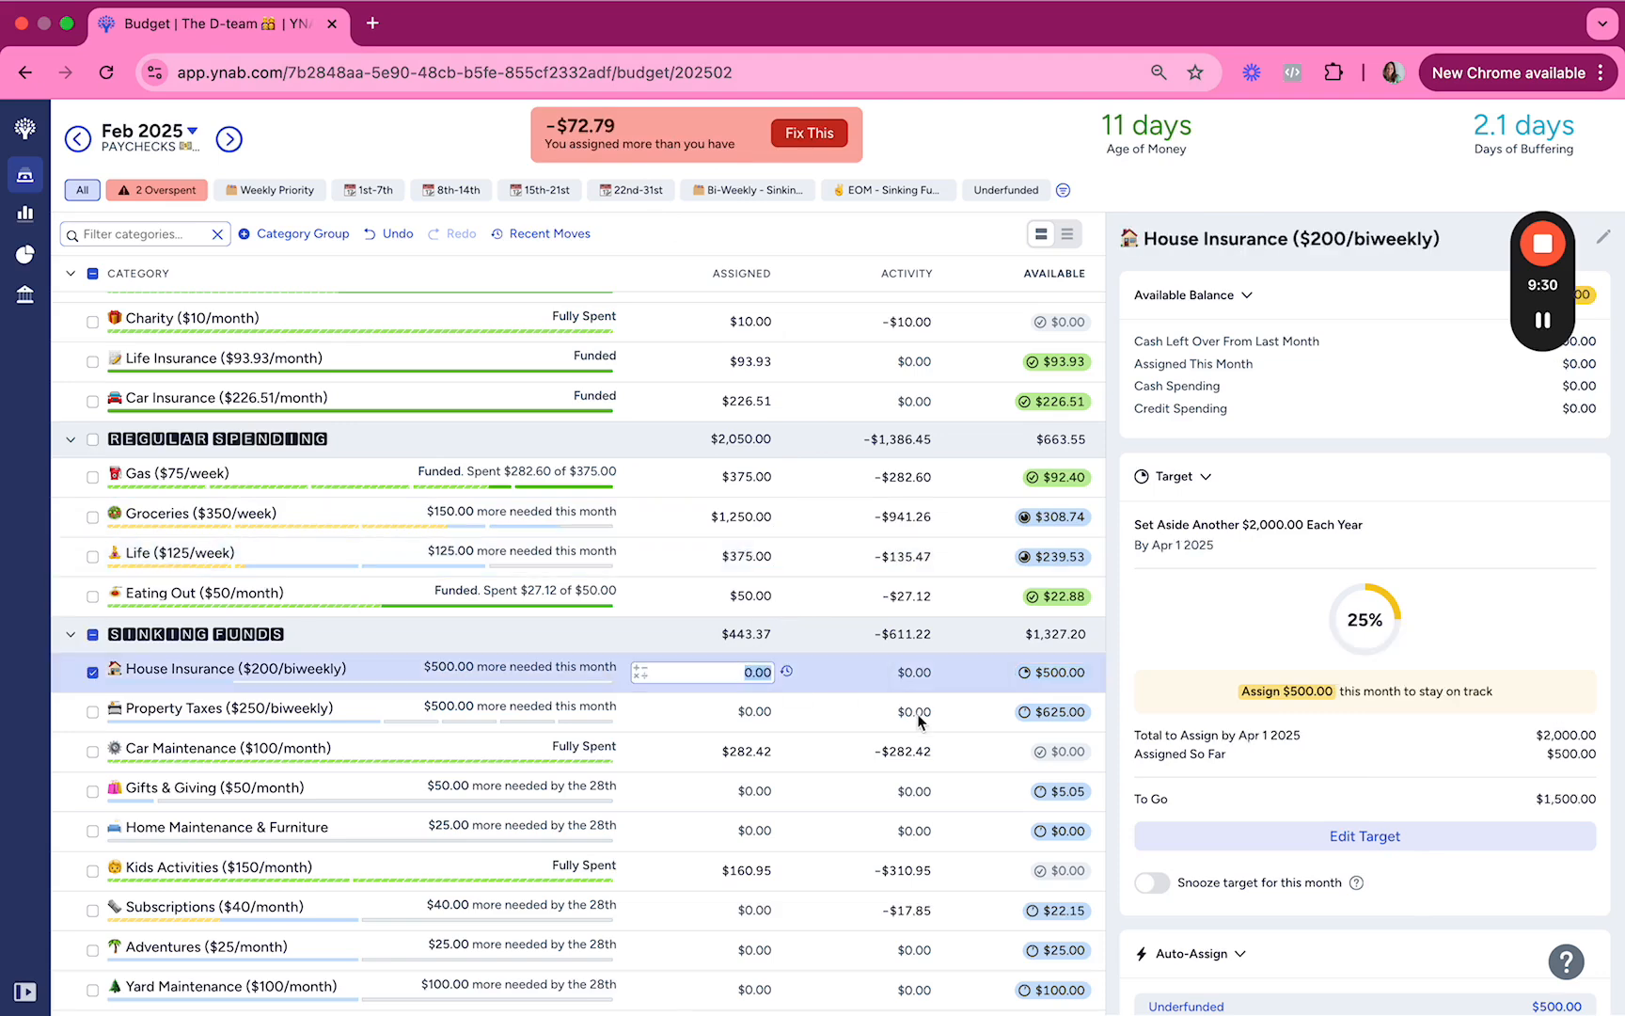
pyautogui.write('100')
pyautogui.press('Return')
pyautogui.write('150')
pyautogui.press('Return')
pyautogui.press('Up')
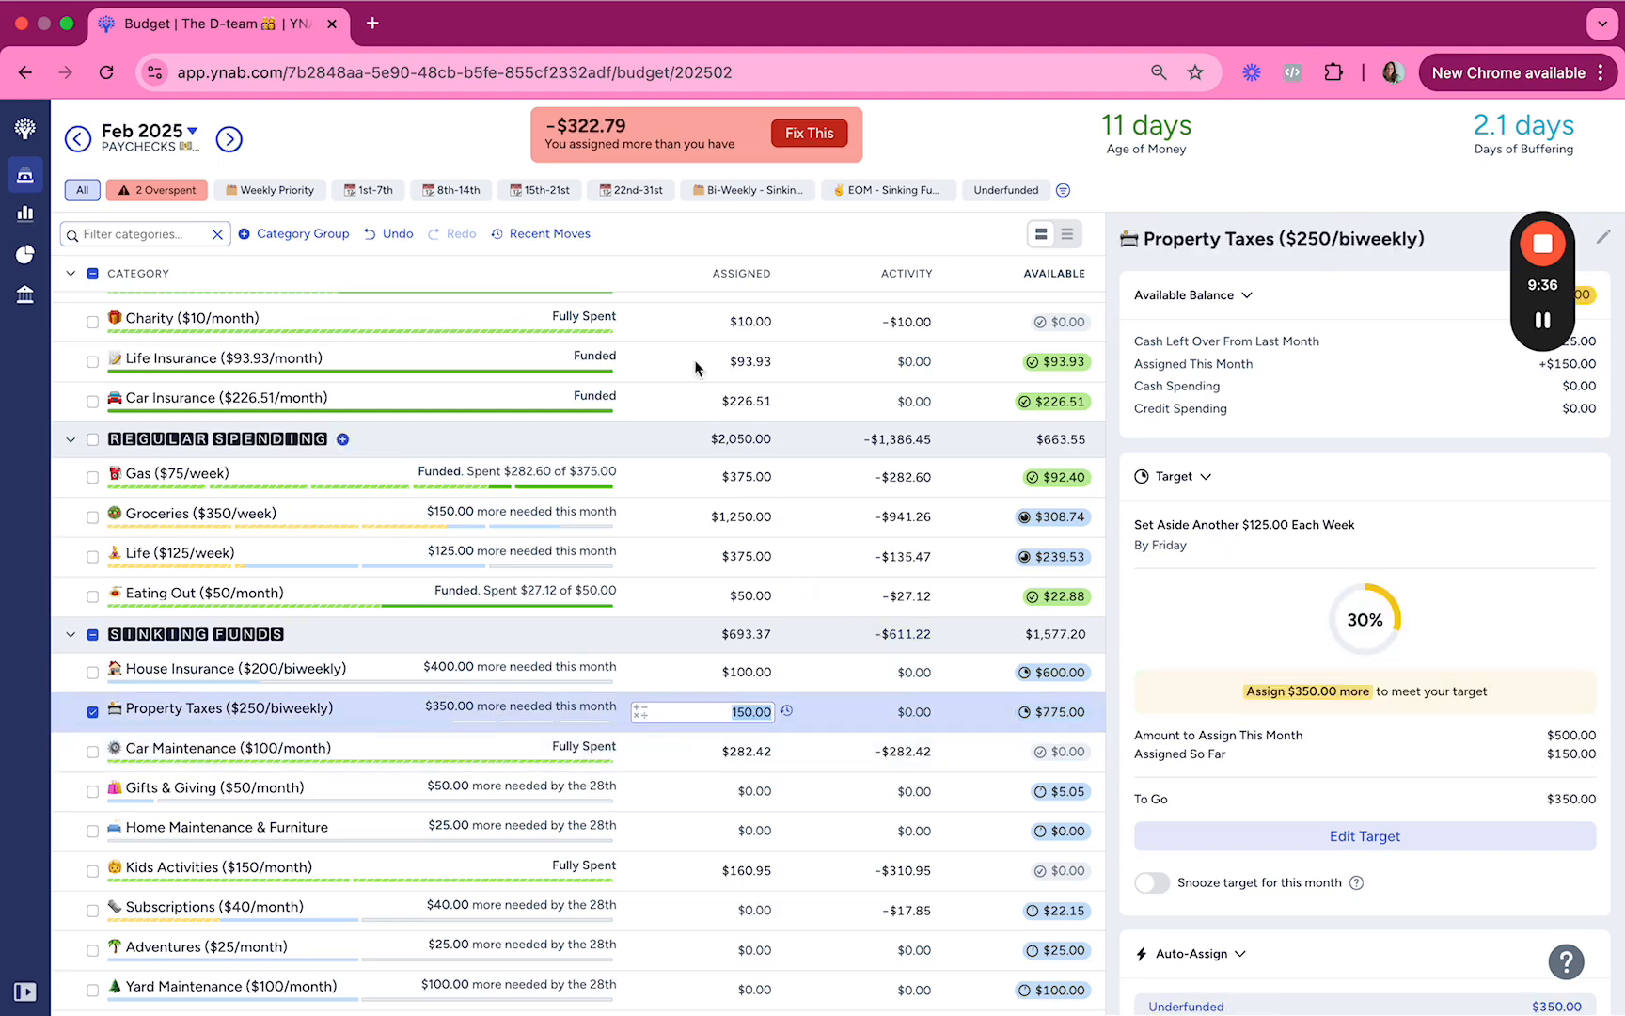
# Step: Subtract $125 from the amount assigned to Life and select that category again
pyautogui.click(753, 556)
pyautogui.write('-125')
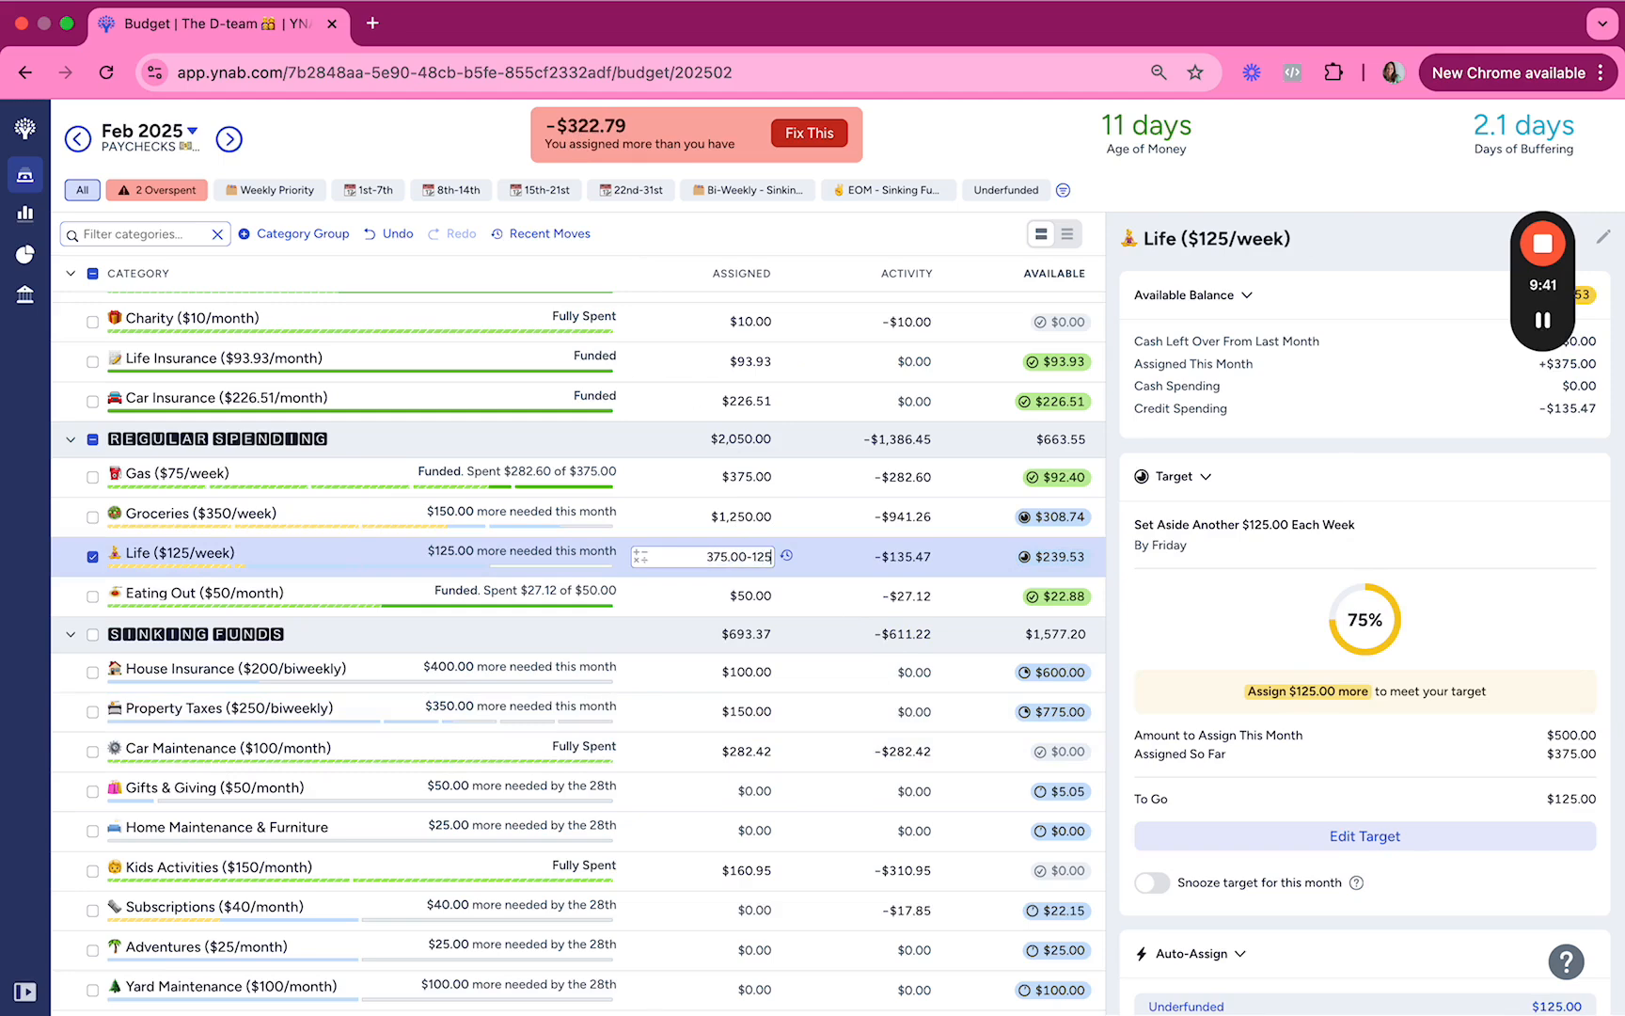
pyautogui.press('Return')
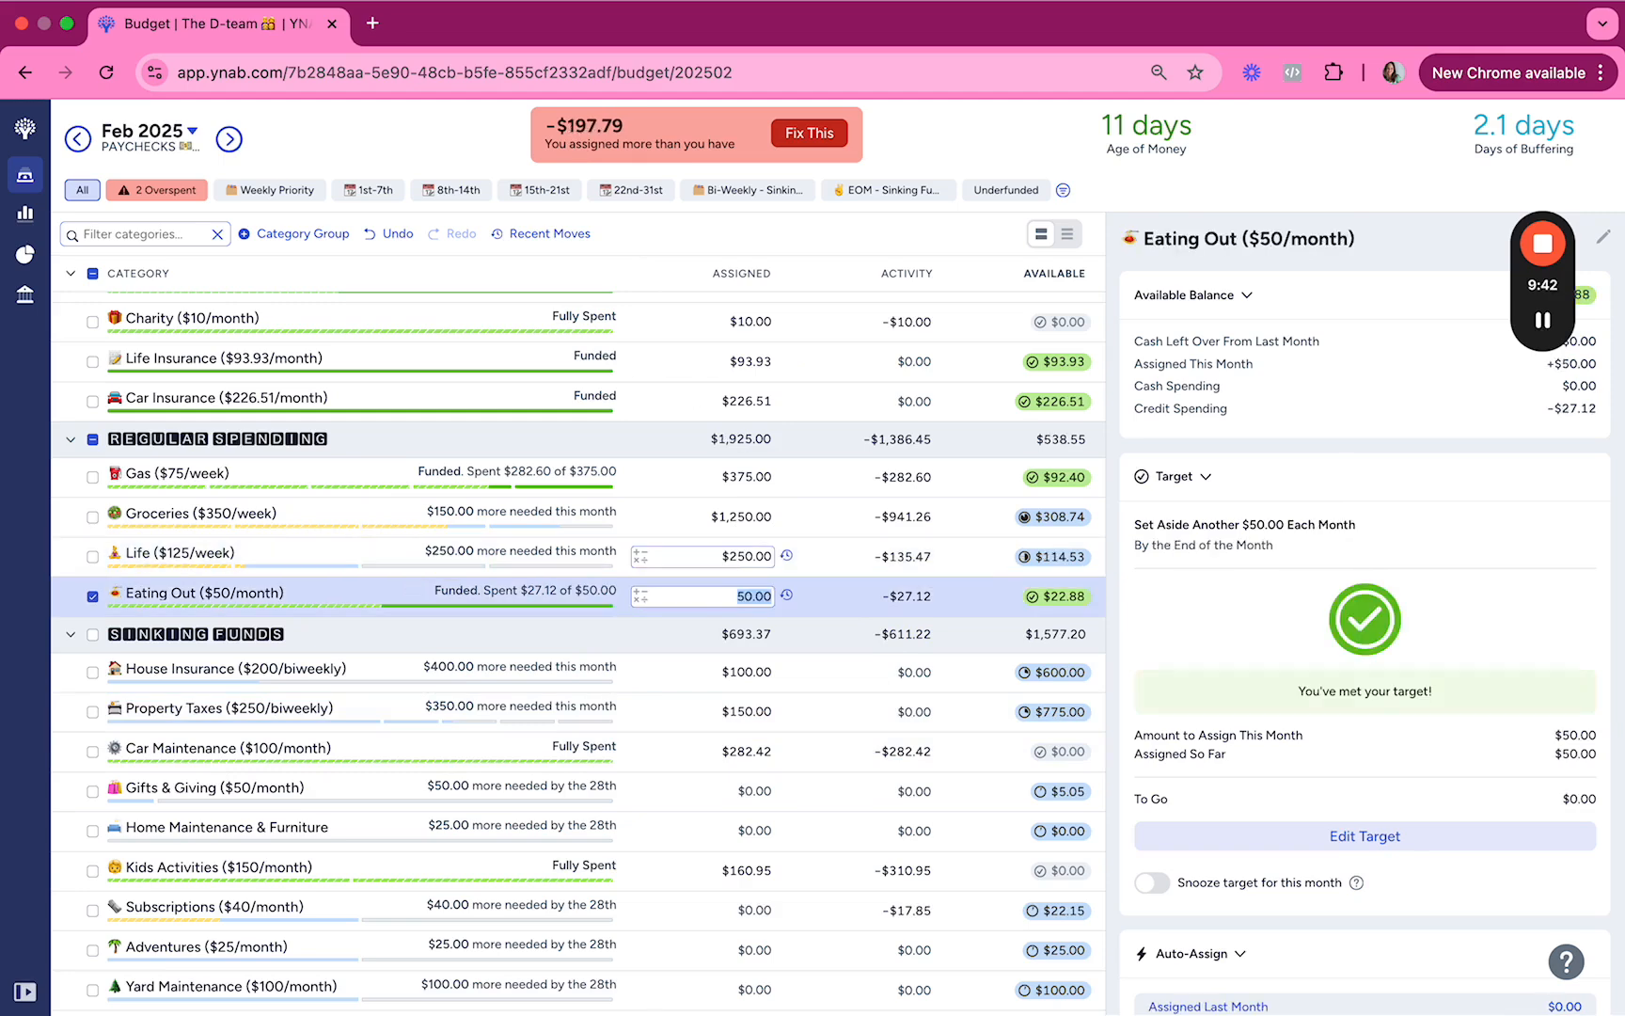
pyautogui.click(1037, 567)
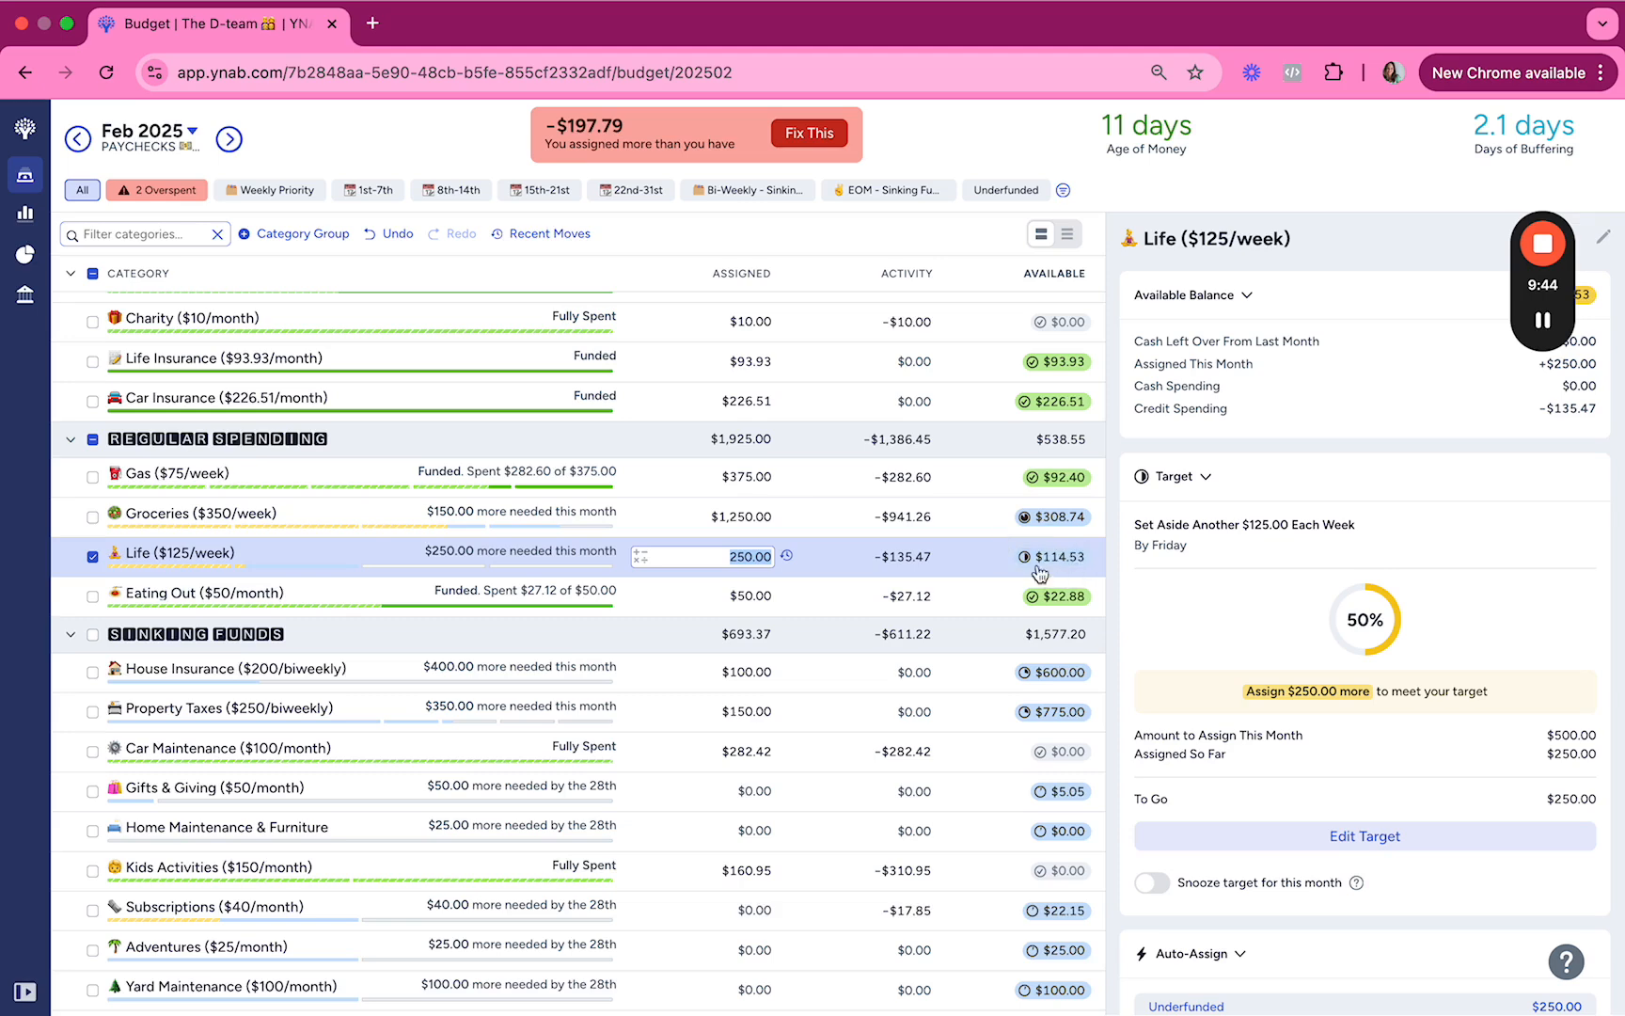
# Step: Subtract $2.26 from the amount assigned to Netflix in the bills group
pyautogui.press('Escape')
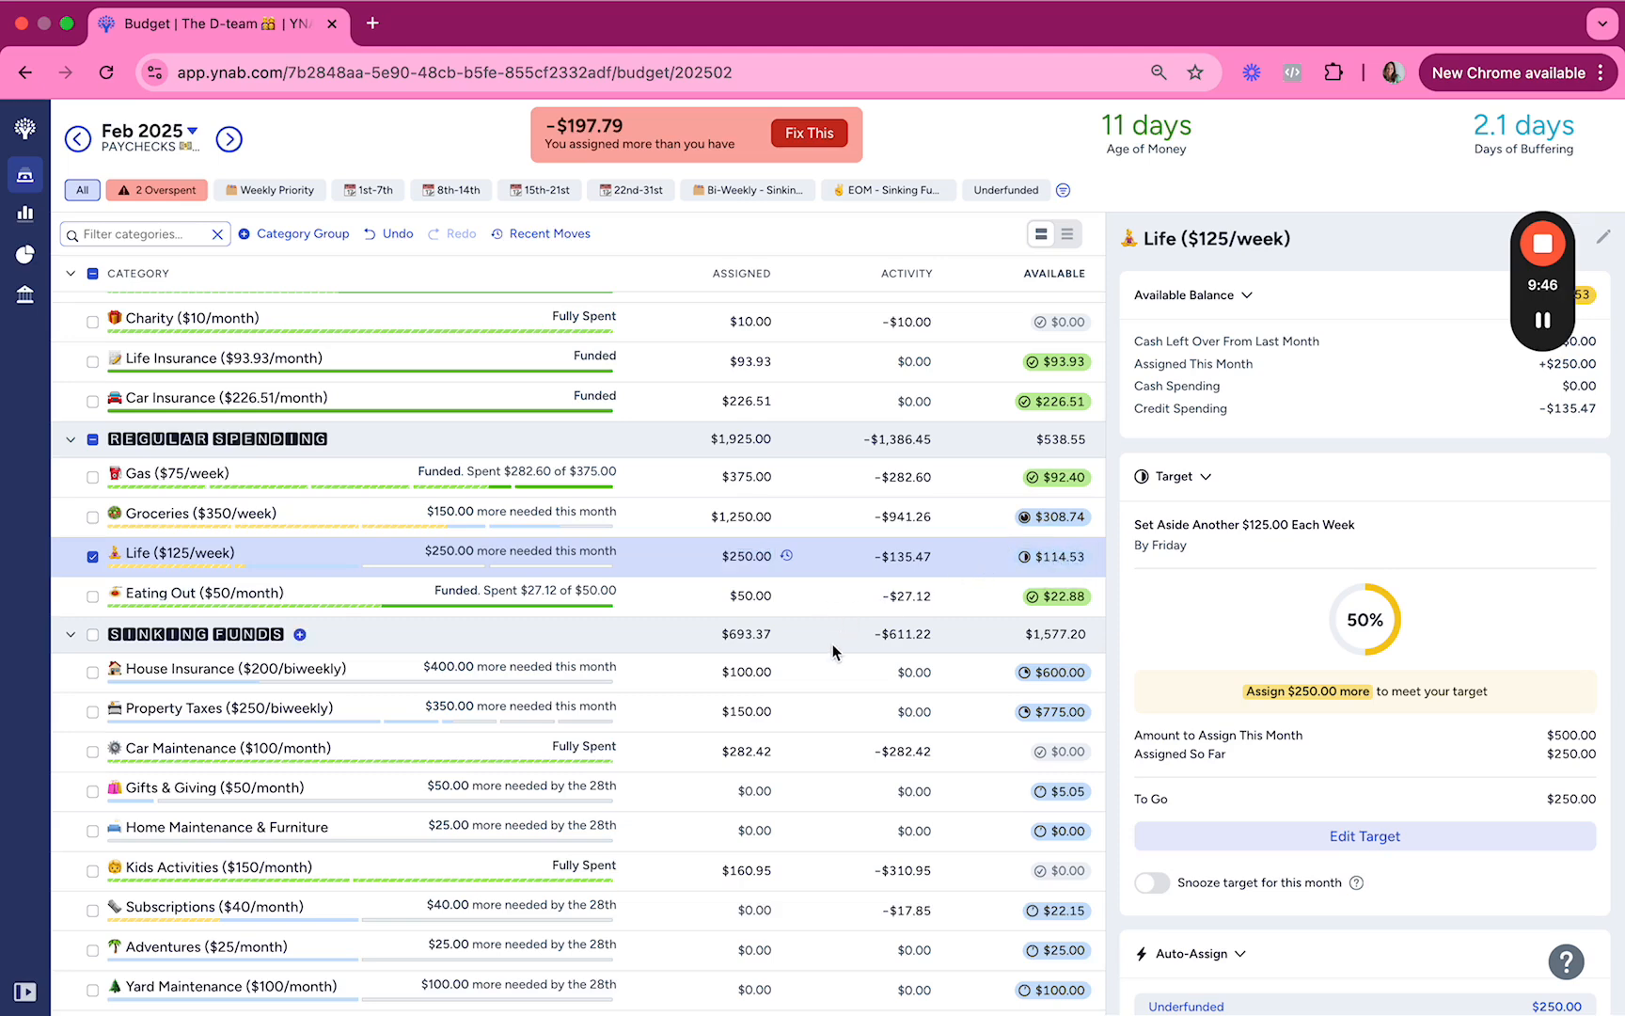
pyautogui.scroll(-3, 815, 729)
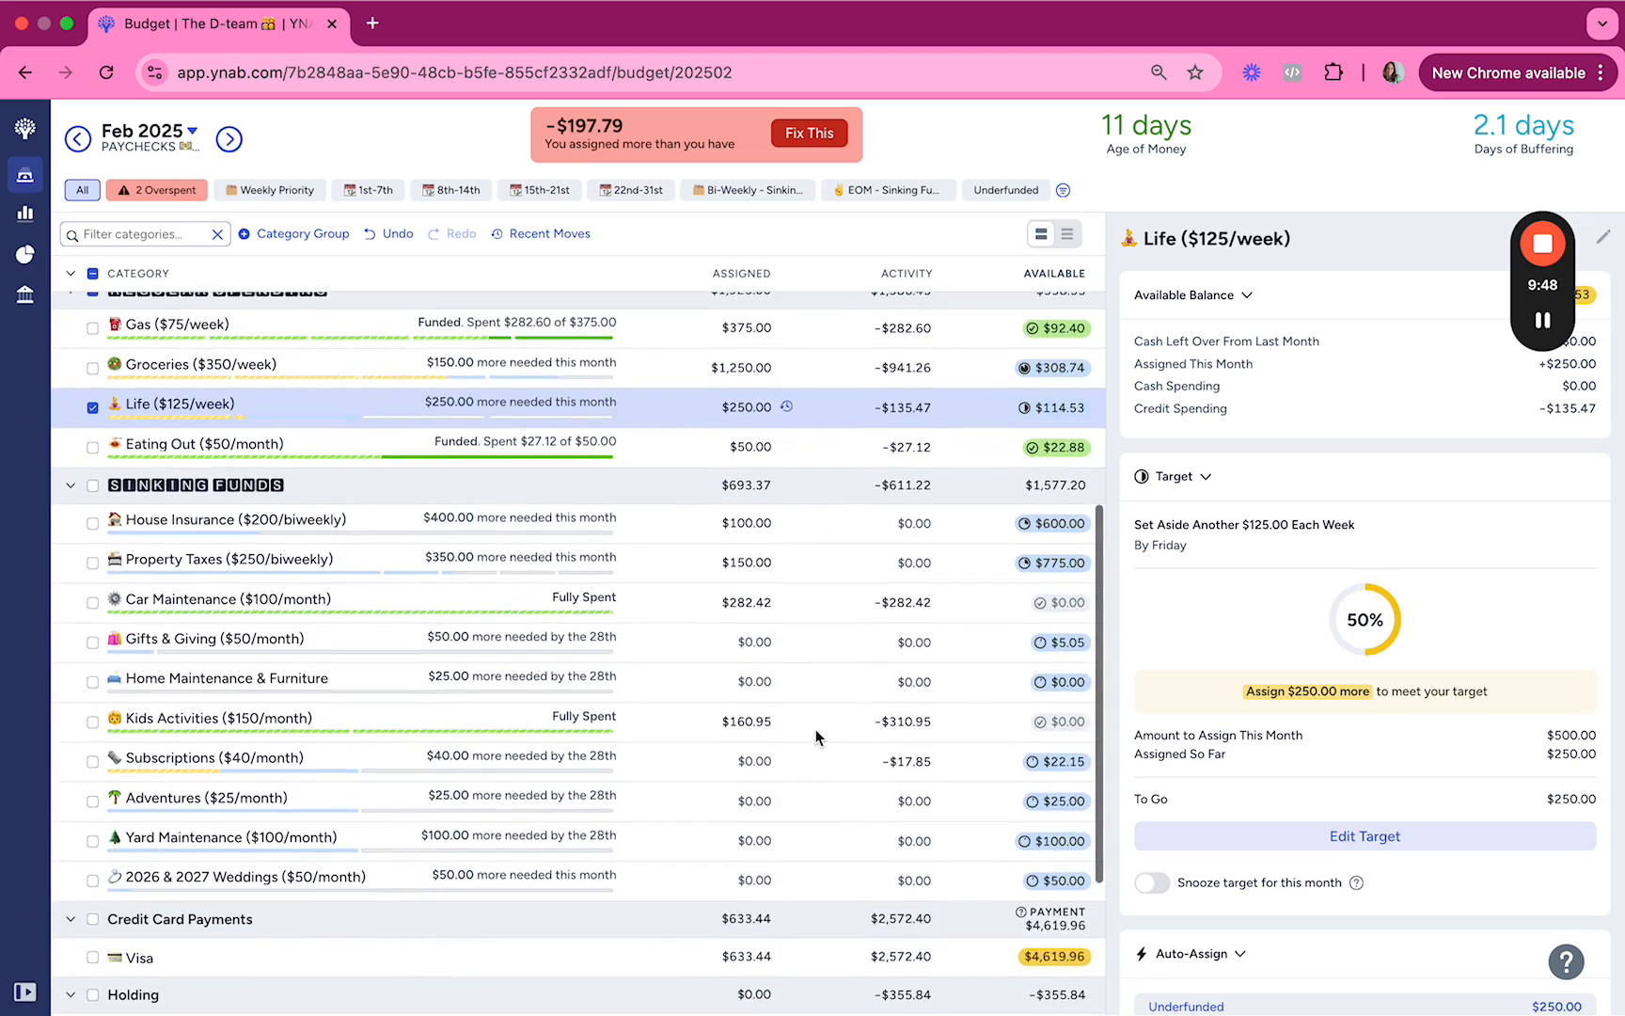
pyautogui.scroll(7, 815, 729)
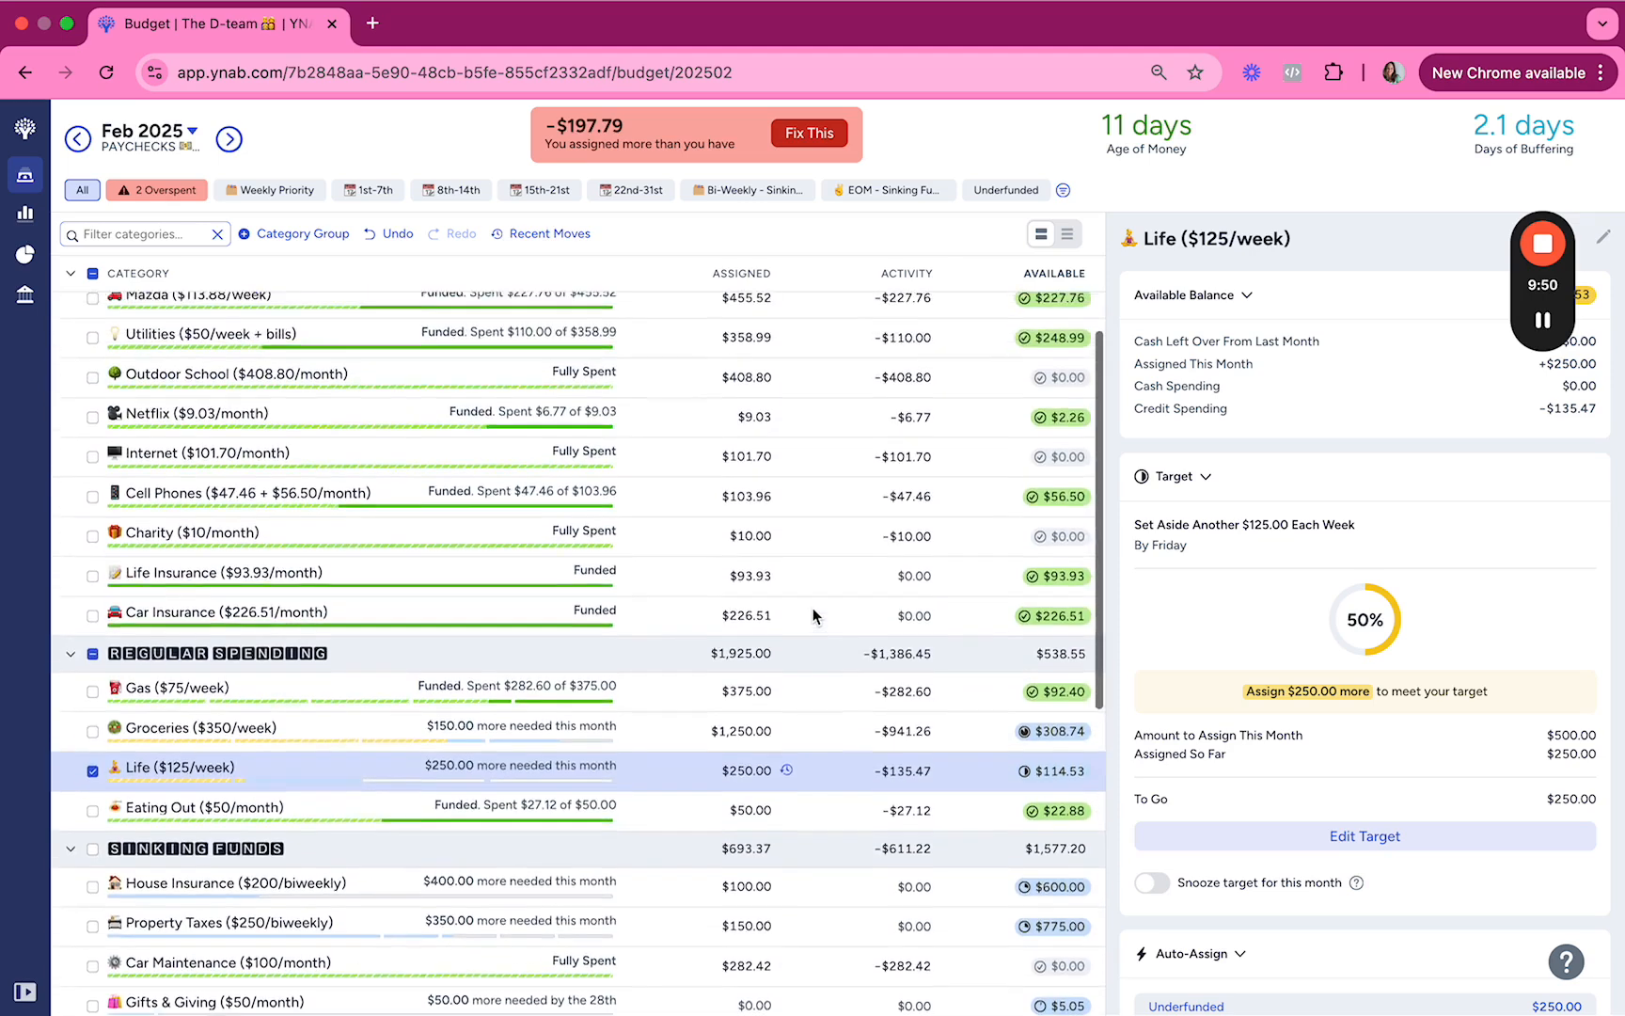
pyautogui.scroll(3, 812, 608)
pyautogui.click(795, 541)
pyautogui.press('Right')
pyautogui.write('-2.26')
pyautogui.press('Return')
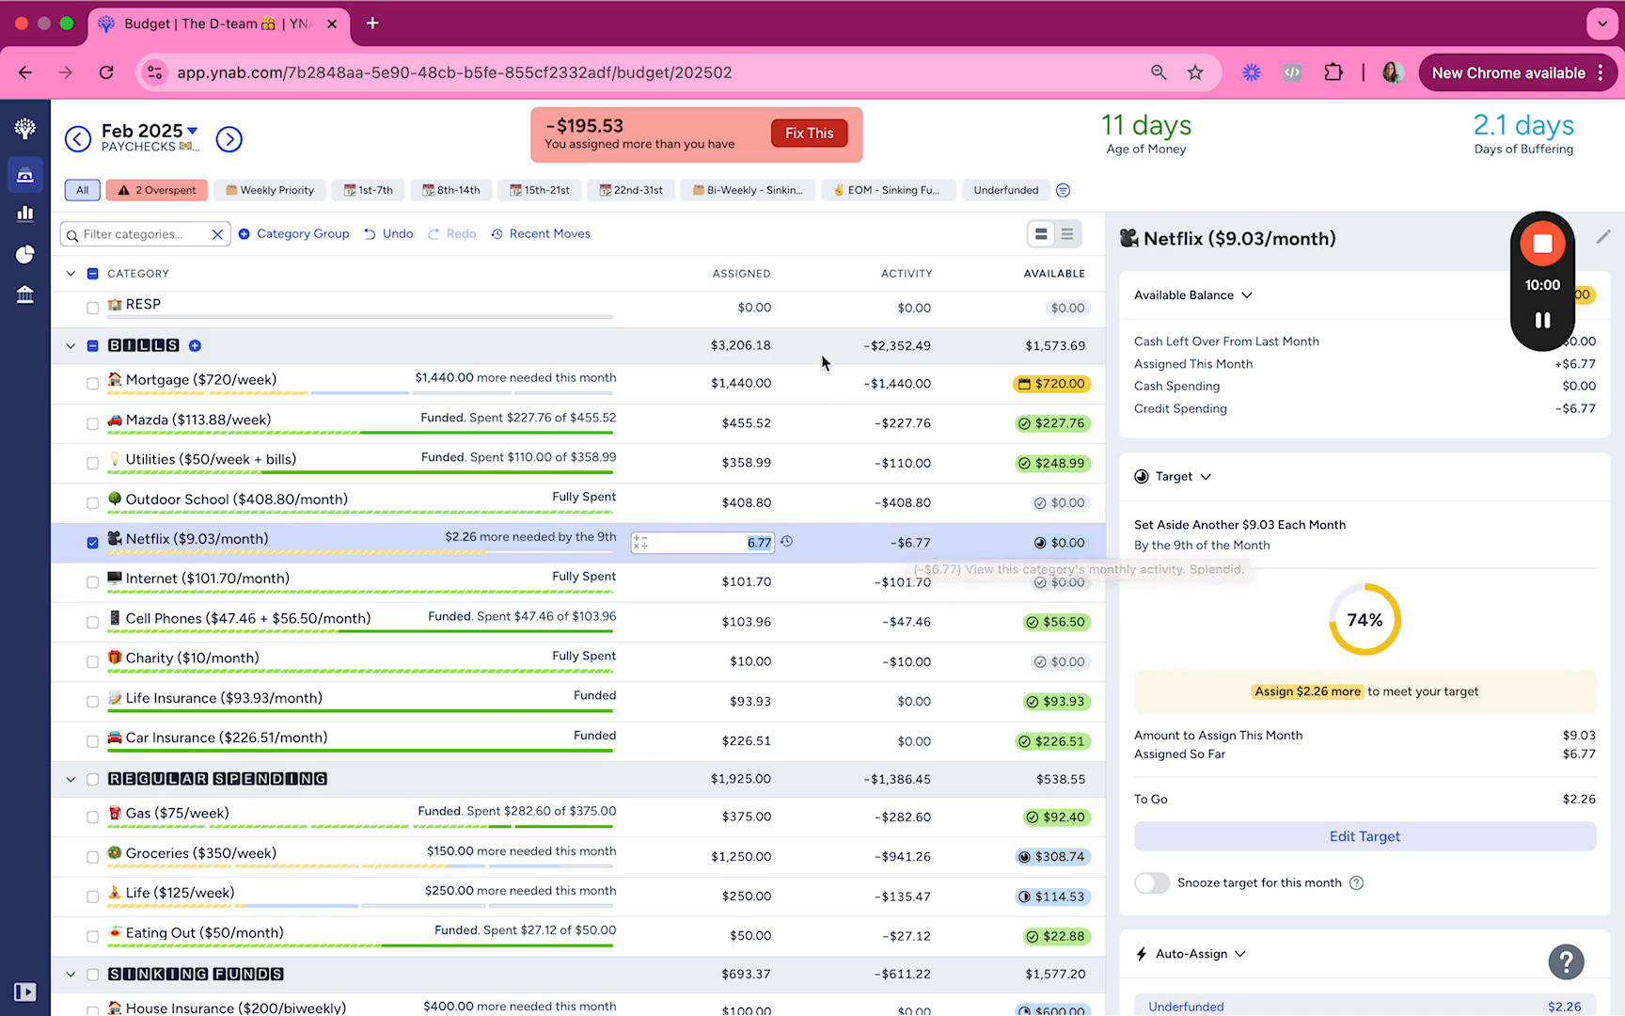
# Step: Set the amounts assigned to House Insurance and Property Taxes in the sinking funds to $0
pyautogui.scroll(2, 821, 360)
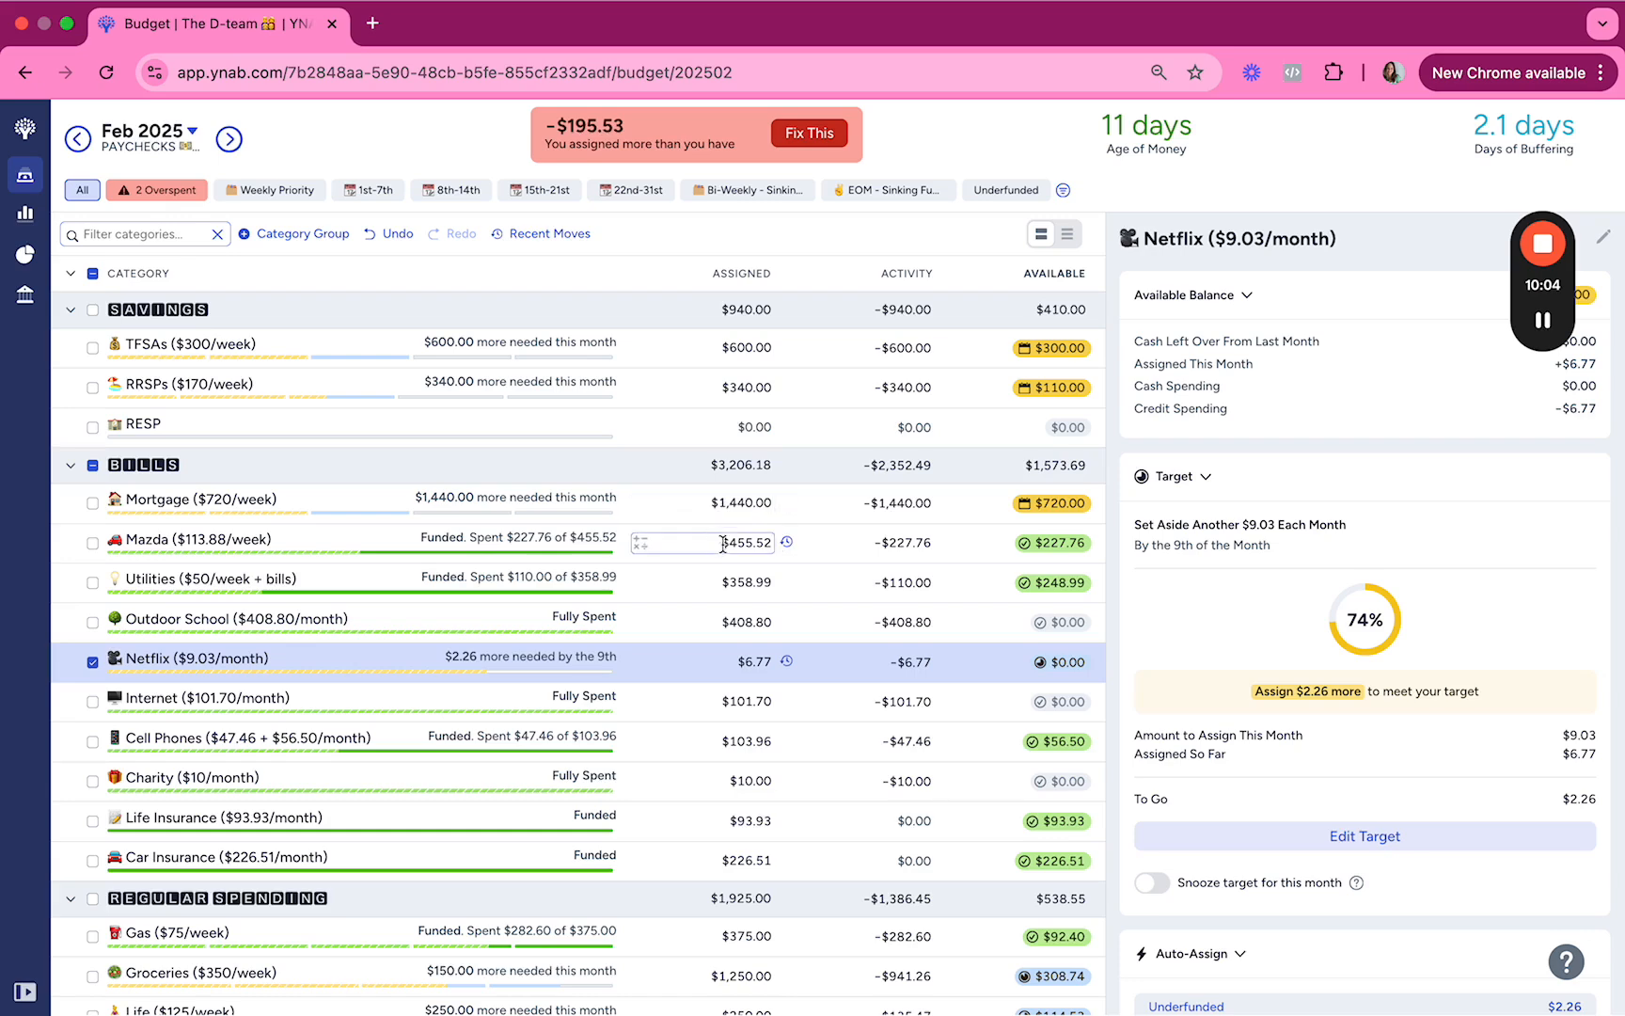
pyautogui.scroll(-3, 734, 576)
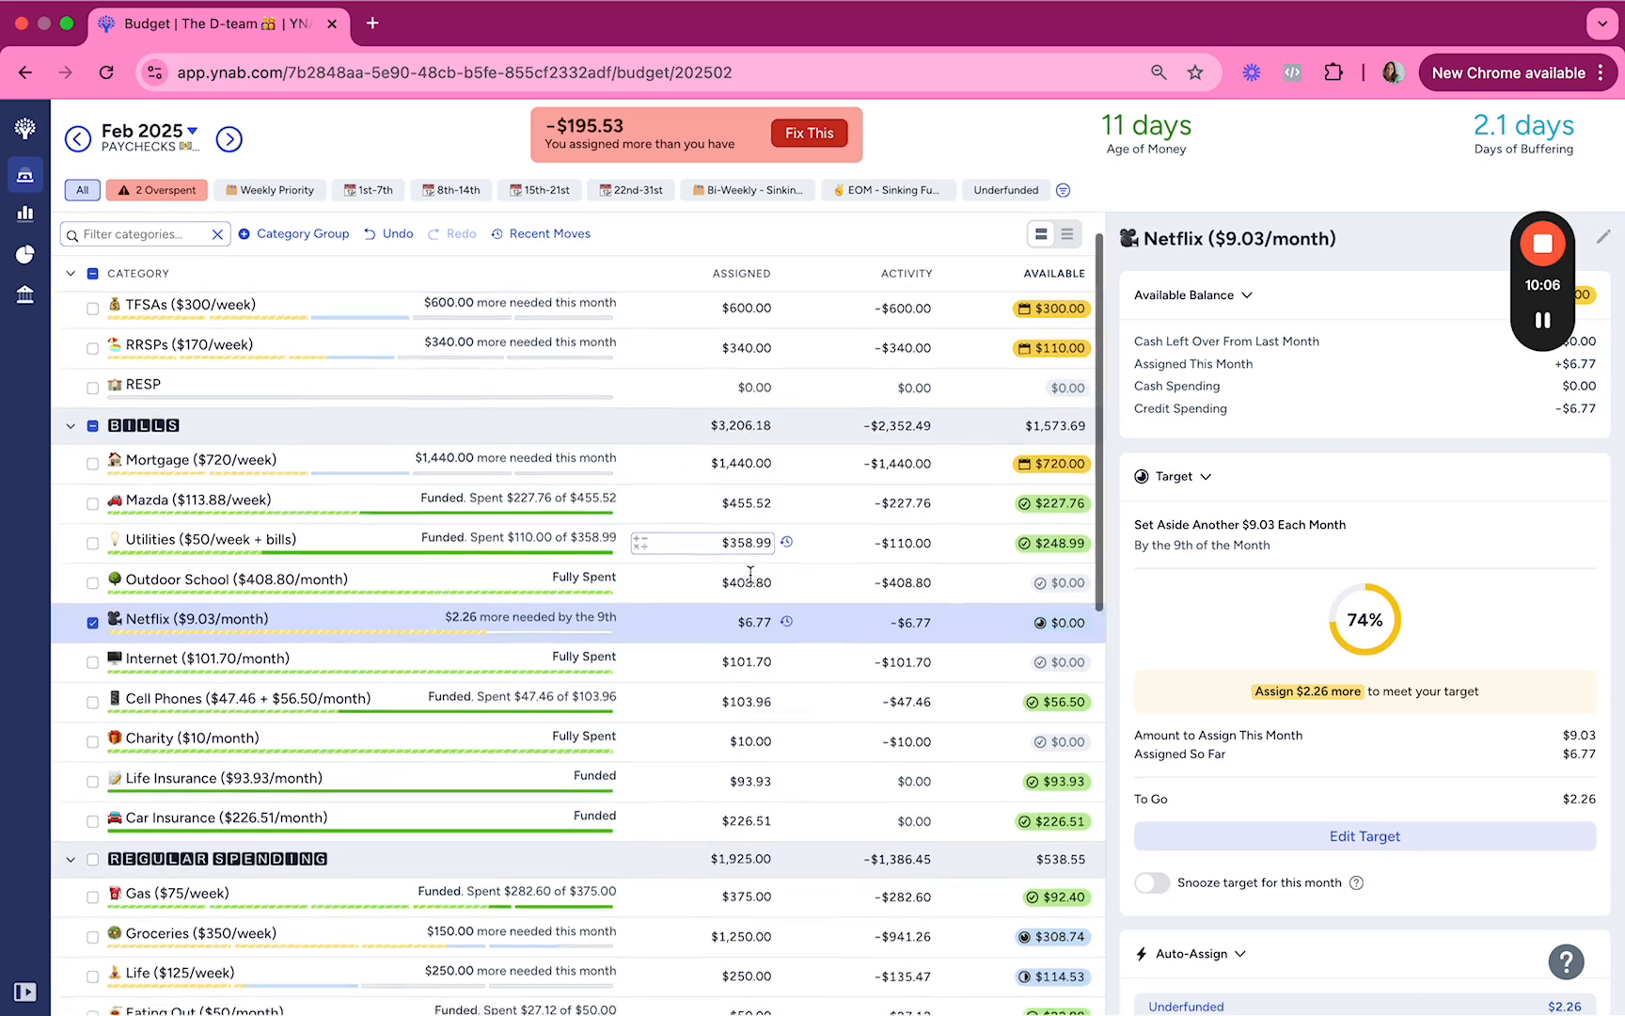
pyautogui.scroll(-2, 751, 574)
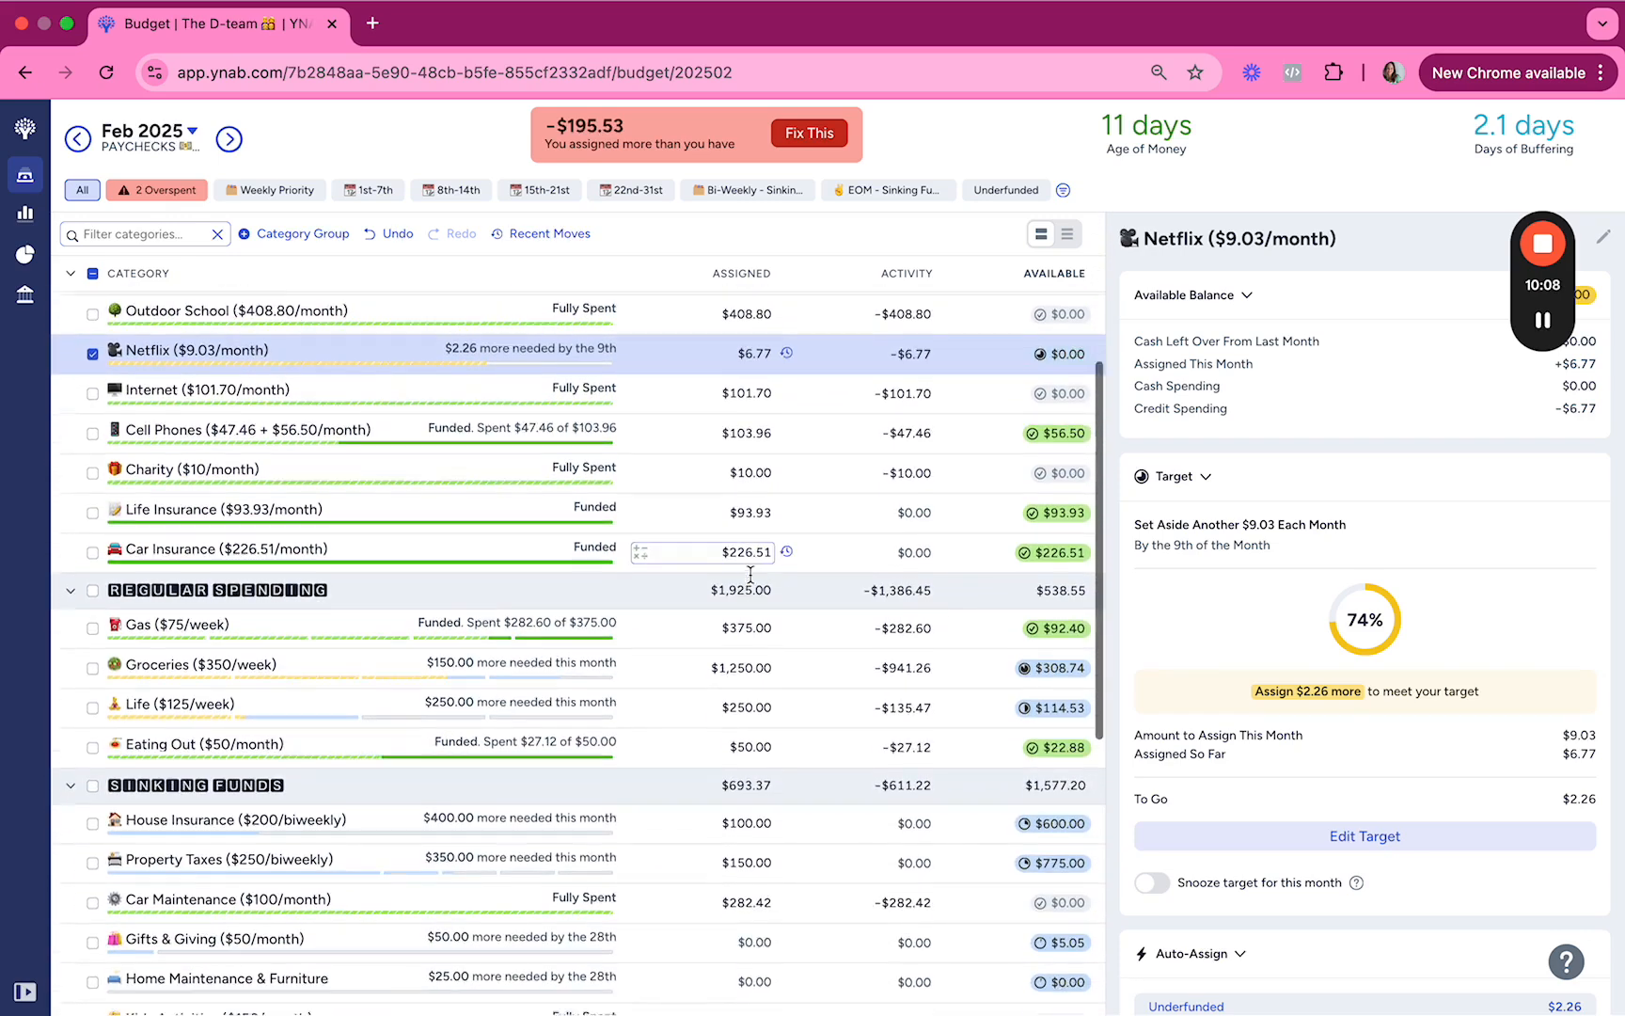
pyautogui.scroll(-1, 747, 607)
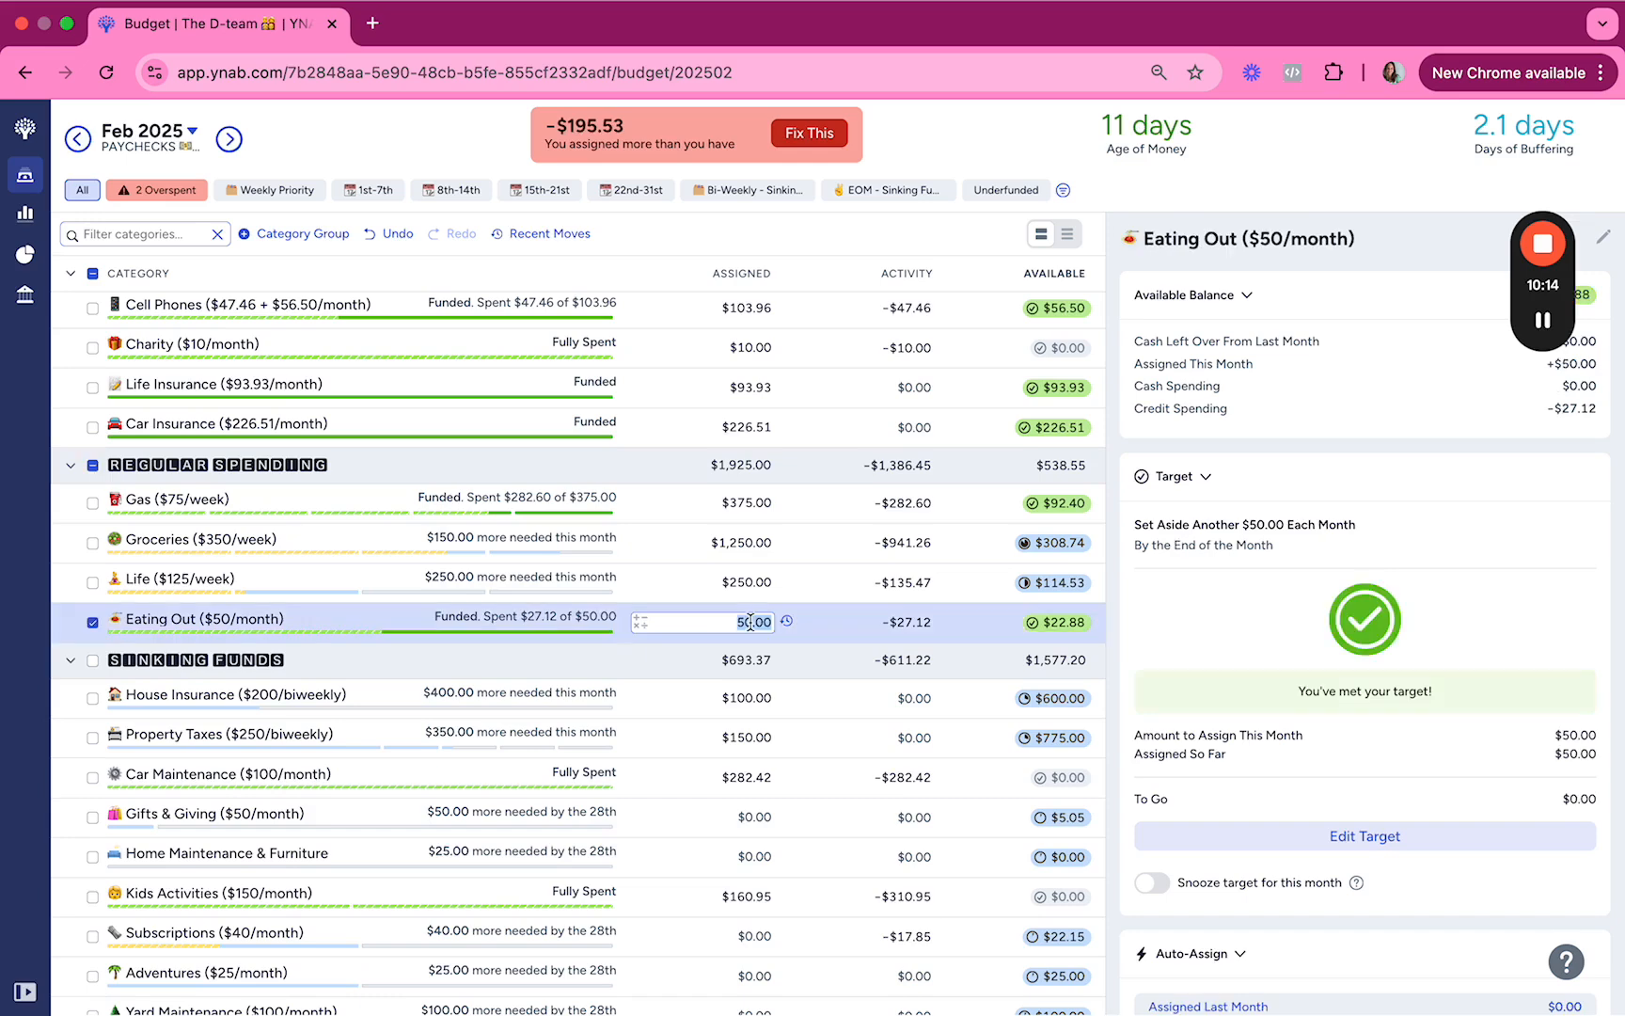
pyautogui.click(752, 698)
pyautogui.write('0')
pyautogui.press('Return')
pyautogui.write('0')
pyautogui.click(846, 710)
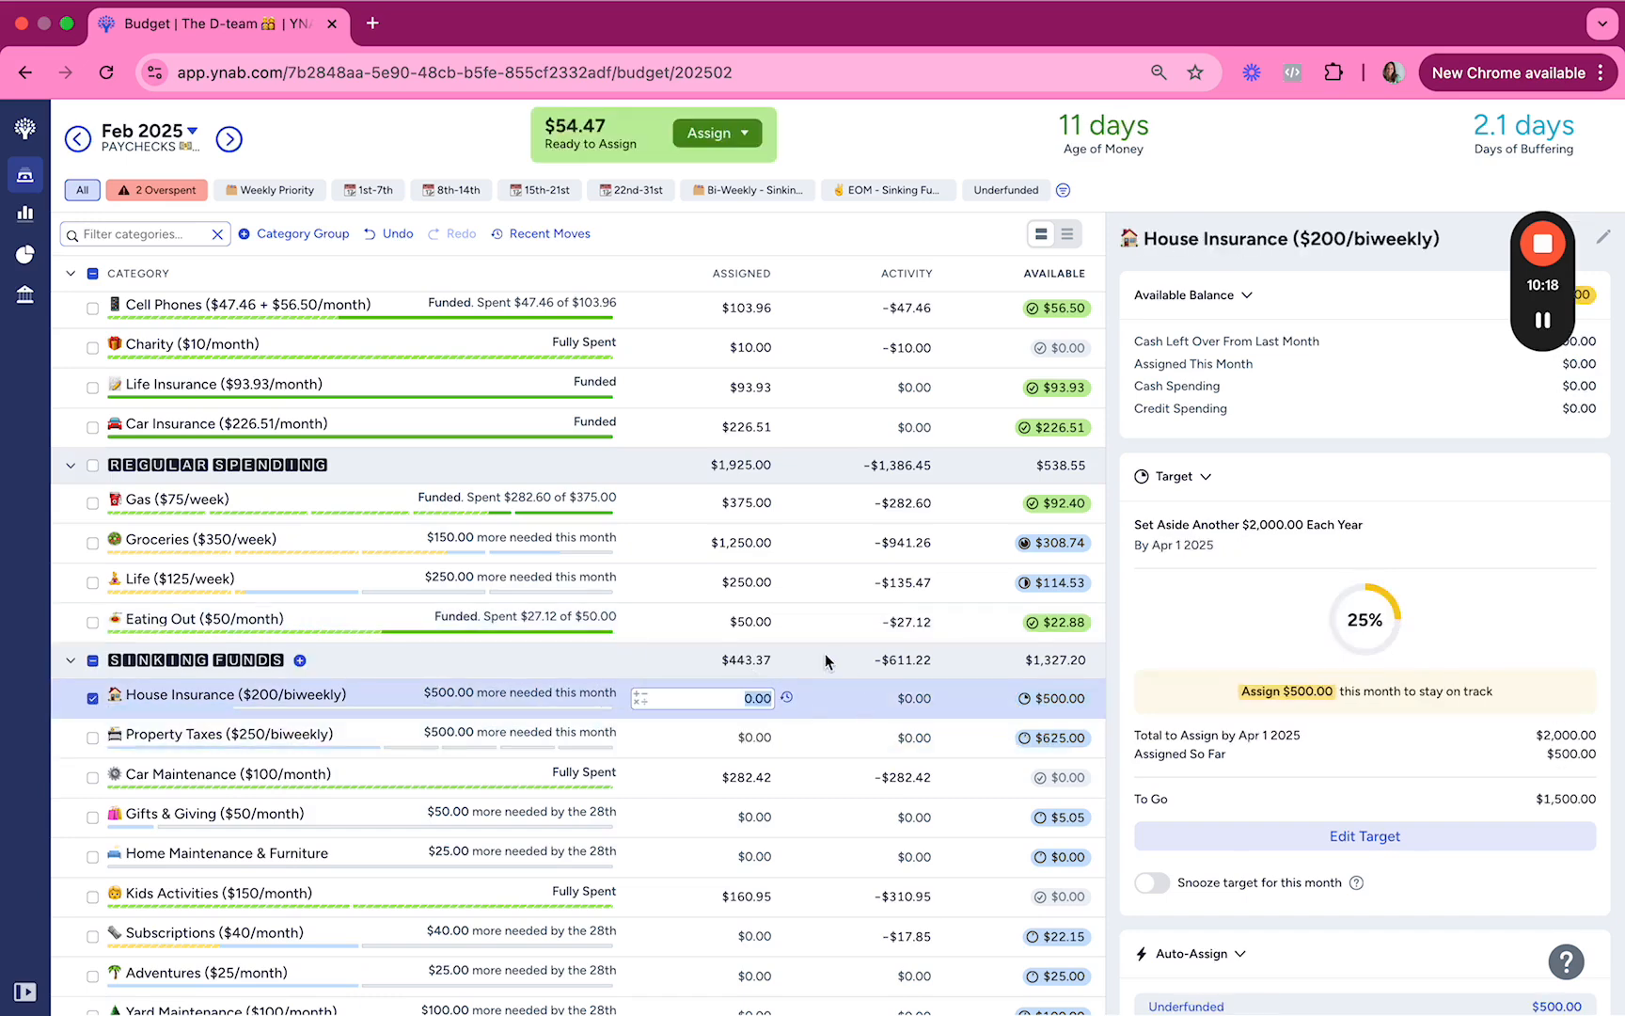
pyautogui.press('Escape')
pyautogui.scroll(-1, 813, 686)
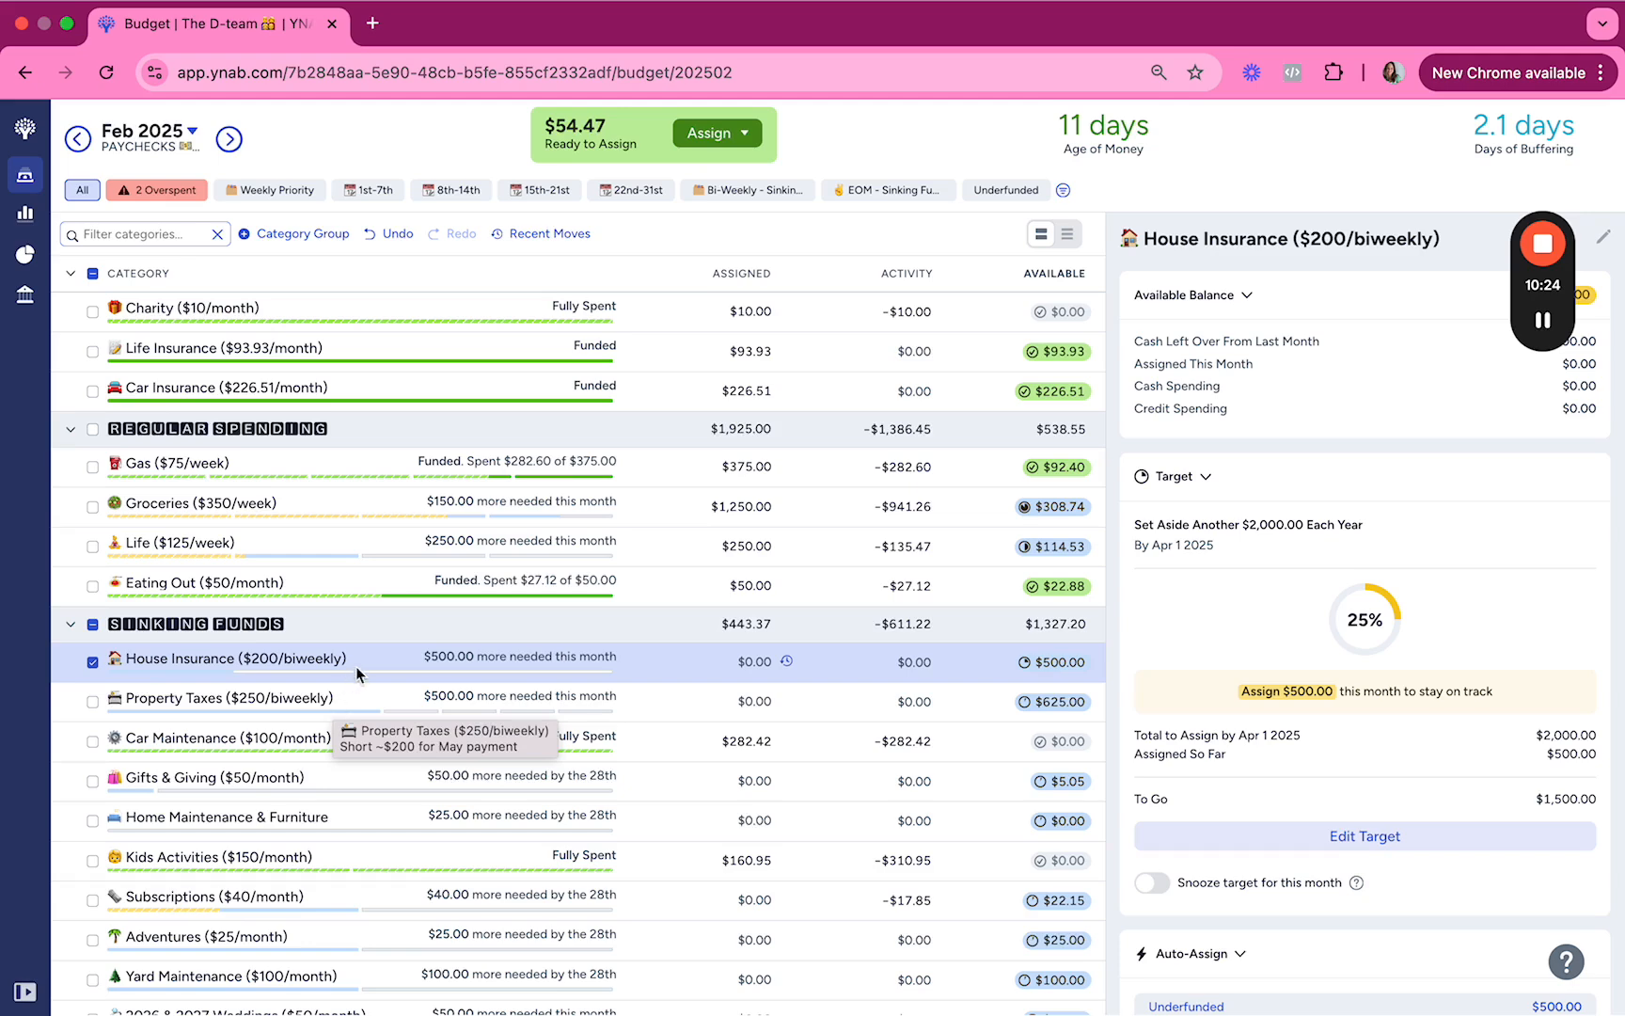
# Step: Add one third of $54.47 to the amount assigned to Gas and the same to Groceries
pyautogui.click(725, 467)
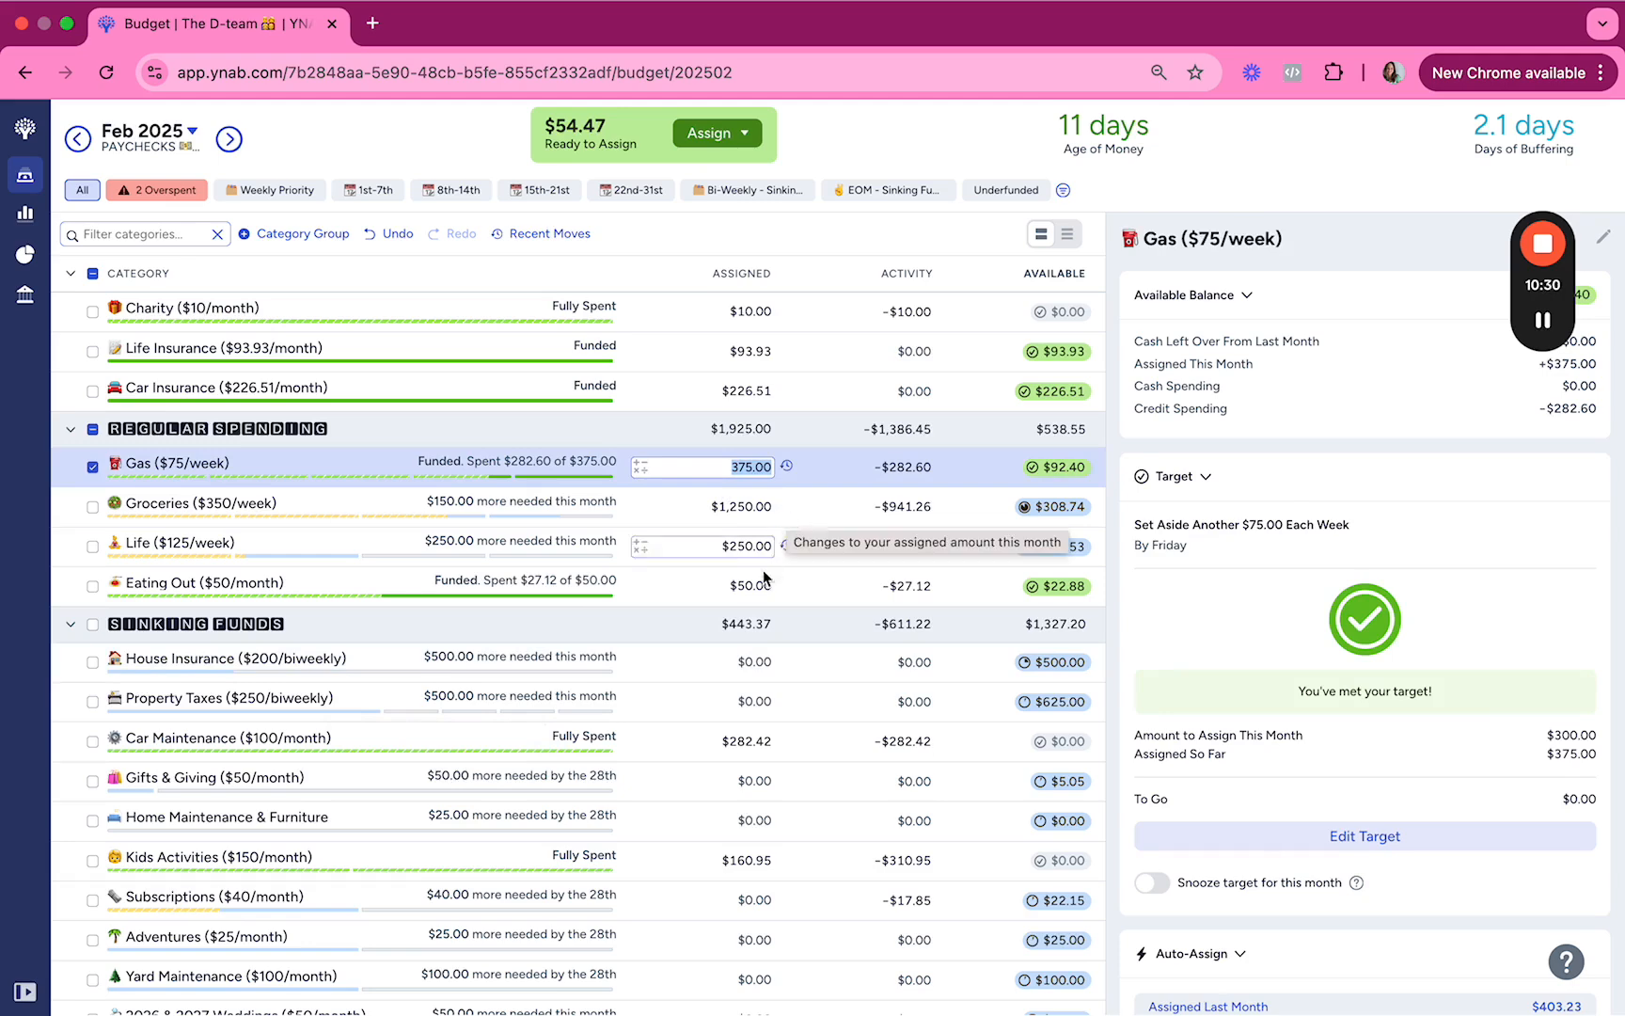
pyautogui.write('+54.4')
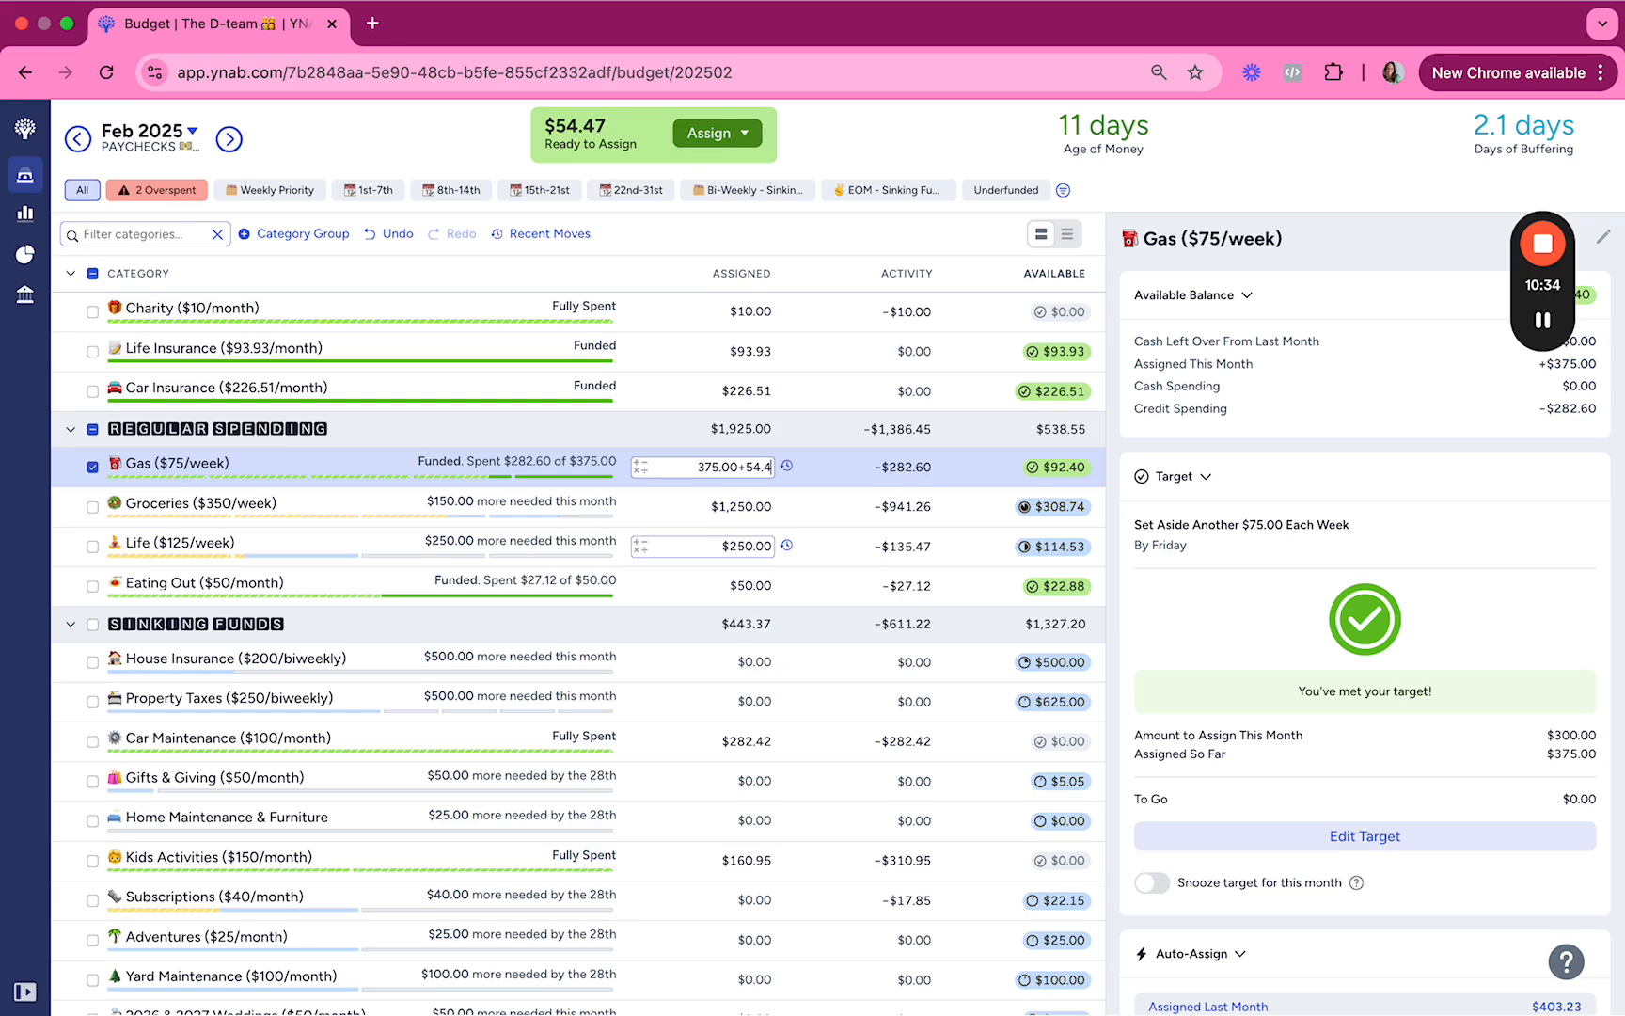
pyautogui.write('7/3')
pyautogui.press('Return')
pyautogui.write('+54')
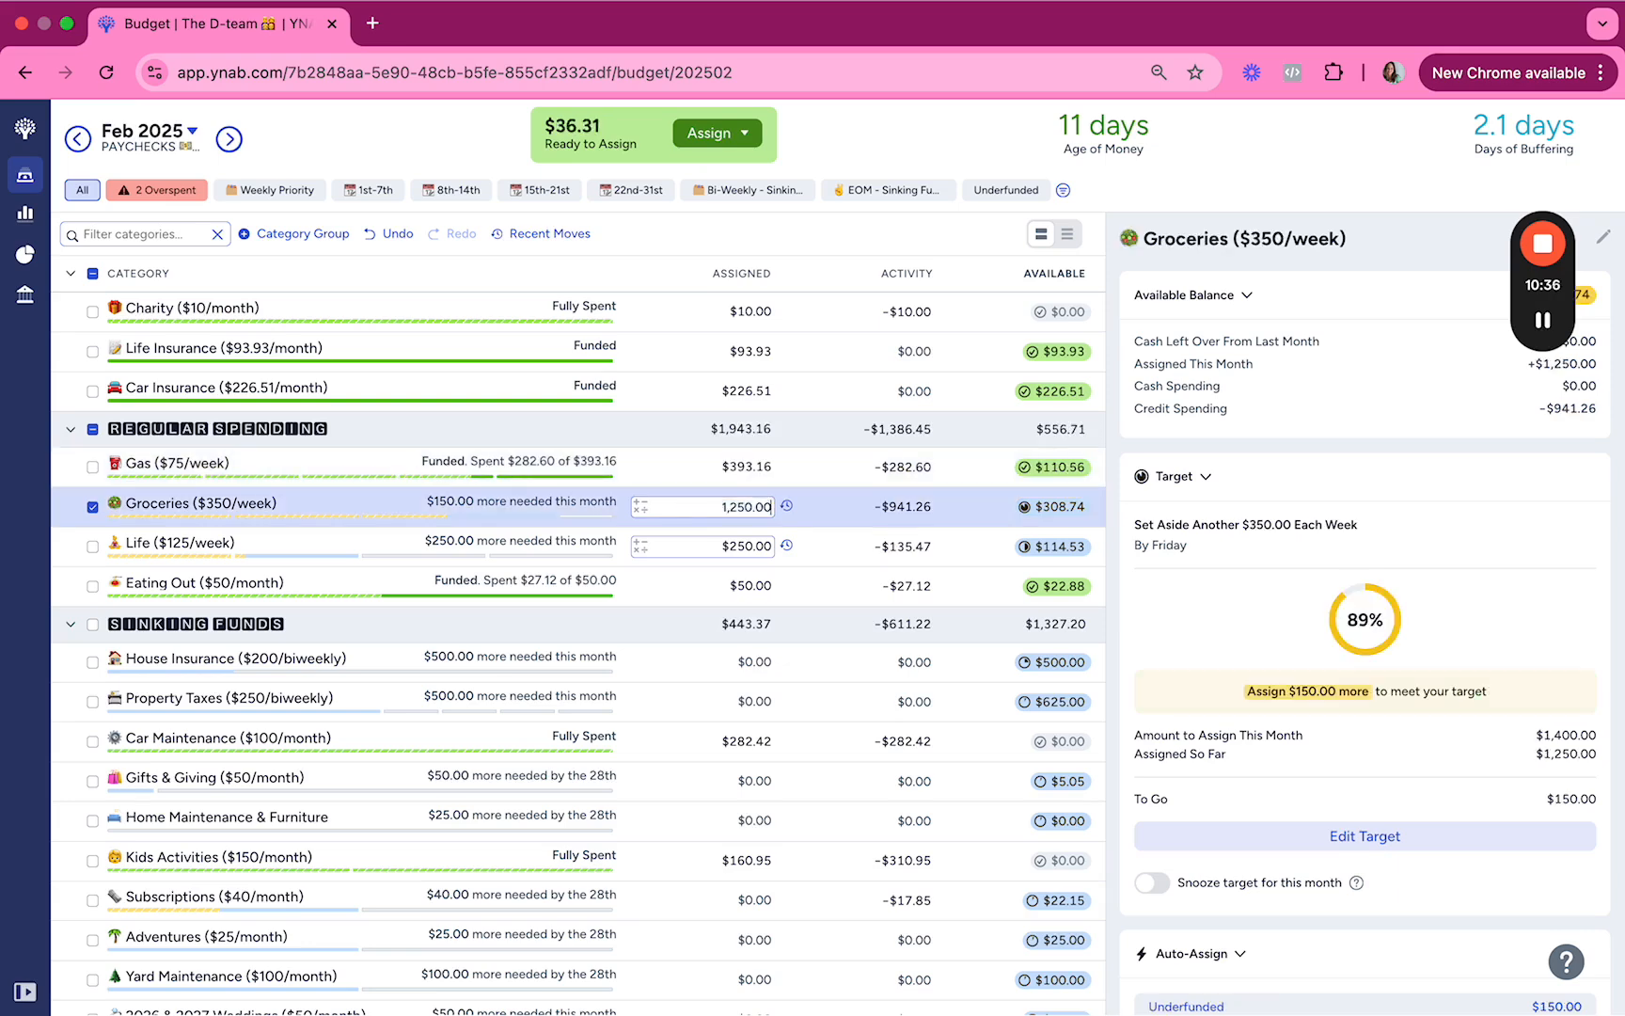
pyautogui.write('.47/3')
pyautogui.press('Return')
# Step: Add $18.15 to the amount assigned to the Life category
pyautogui.write('+18')
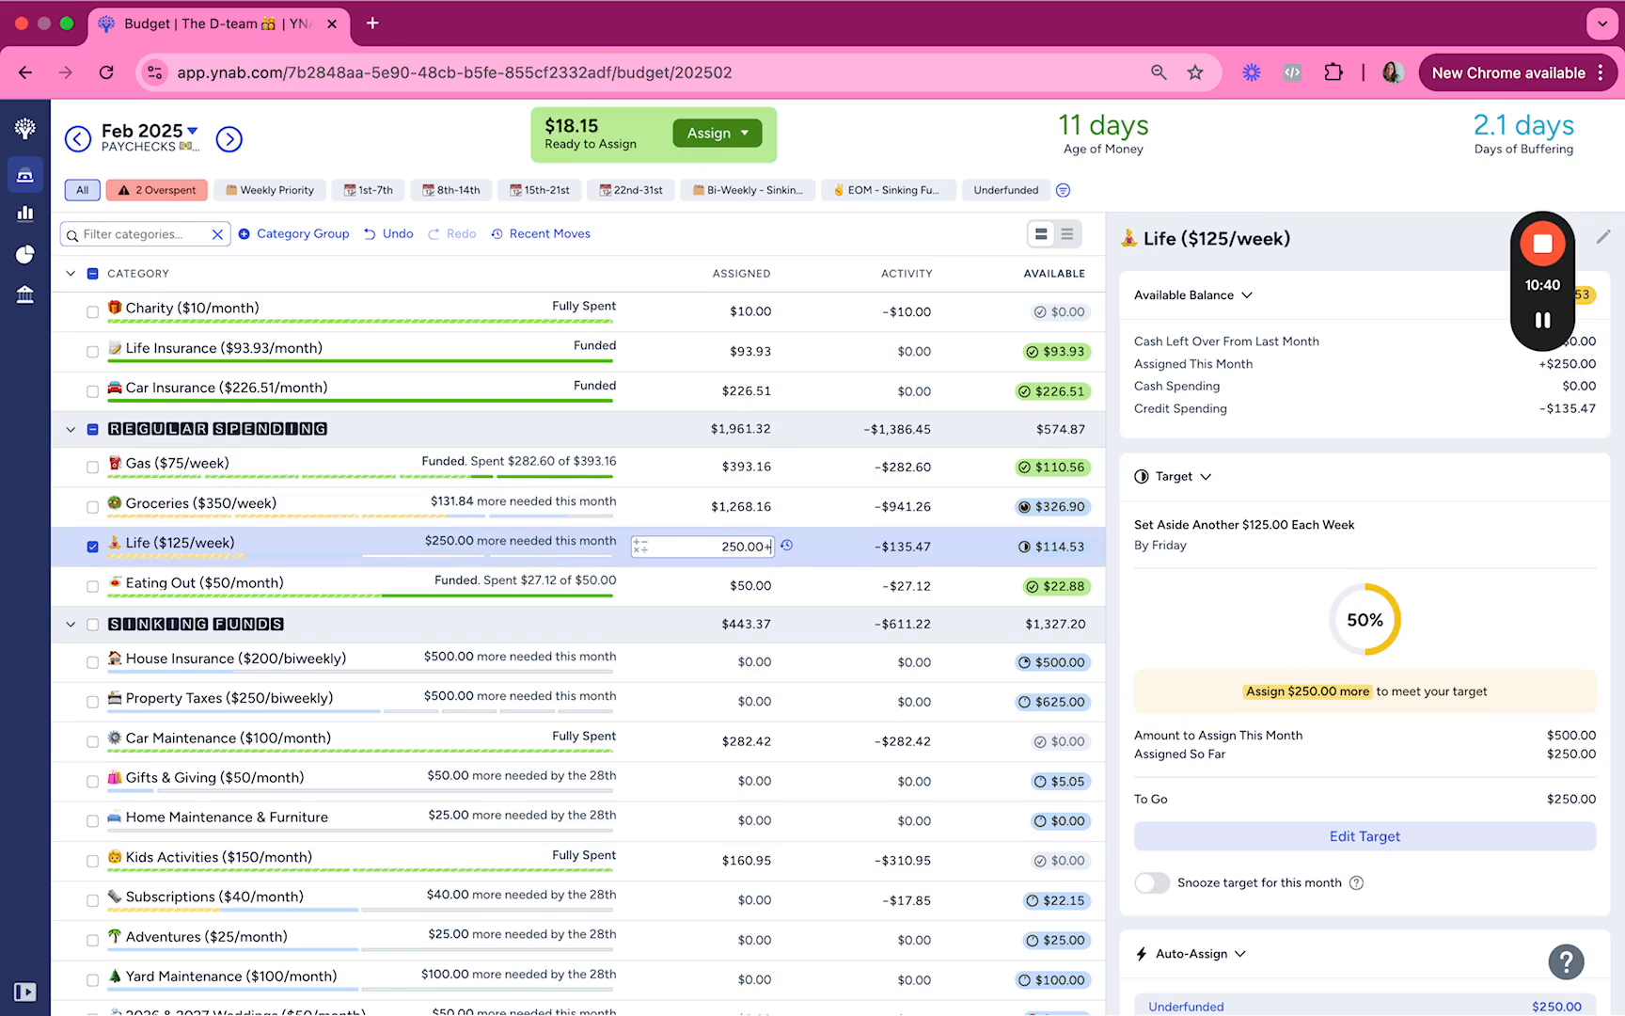
pyautogui.write('.15')
pyautogui.press('Return')
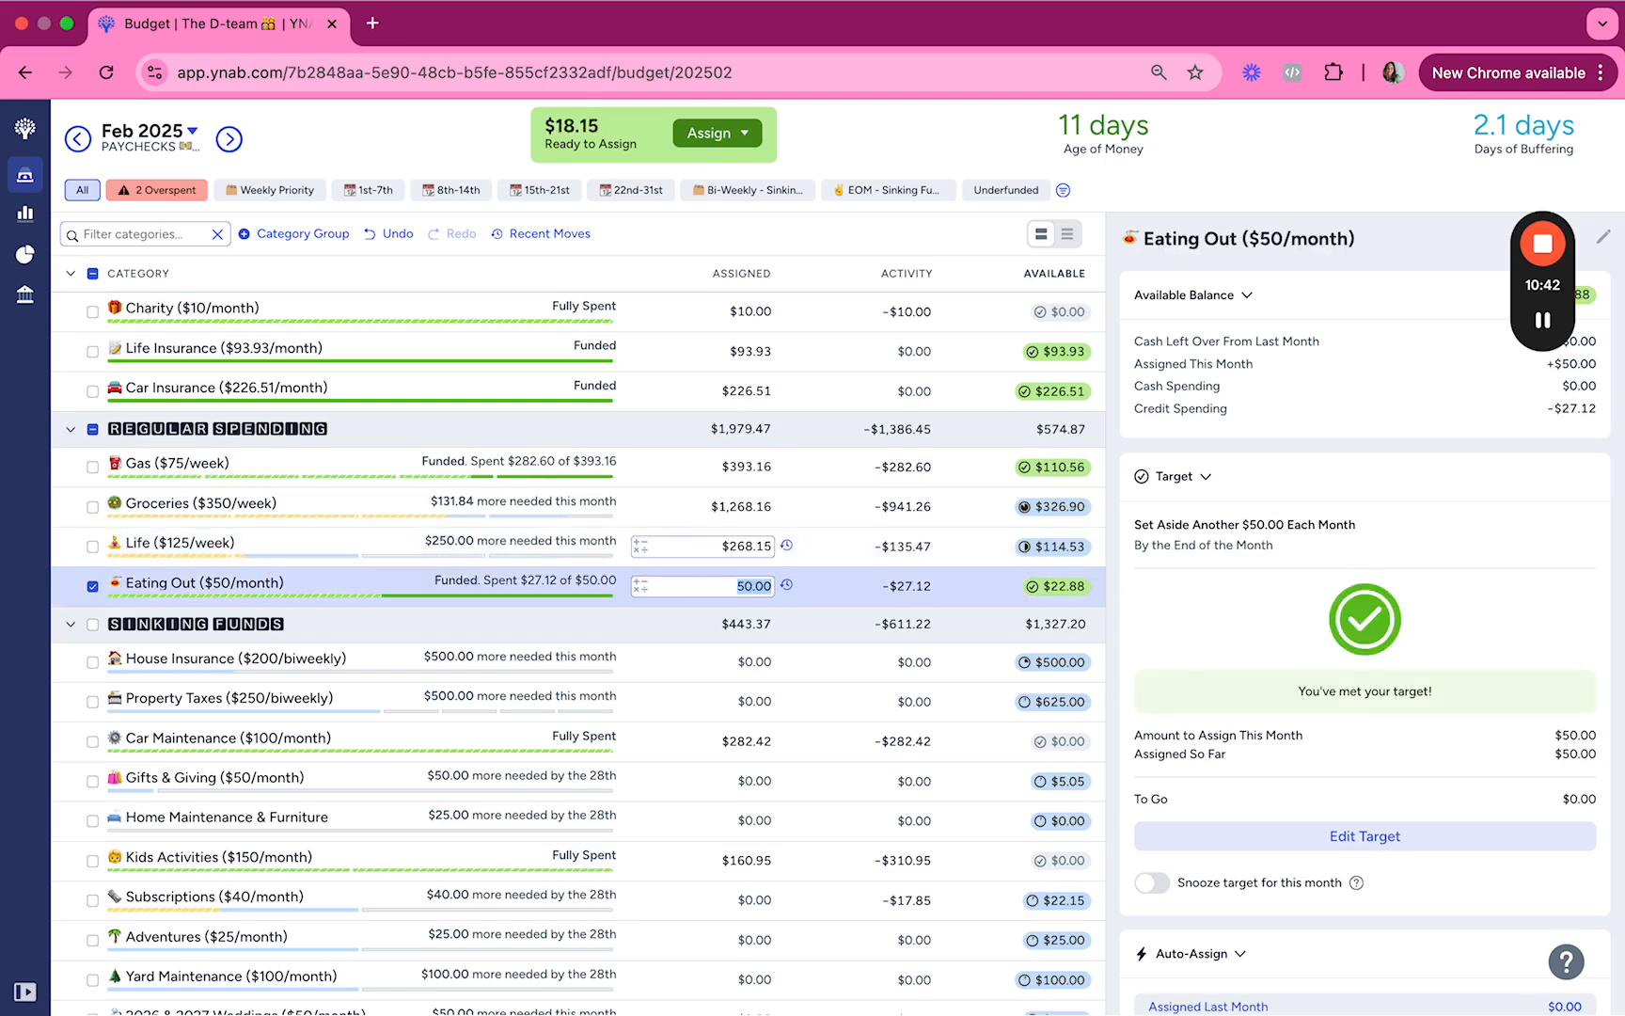
pyautogui.press('Up')
pyautogui.press('Down')
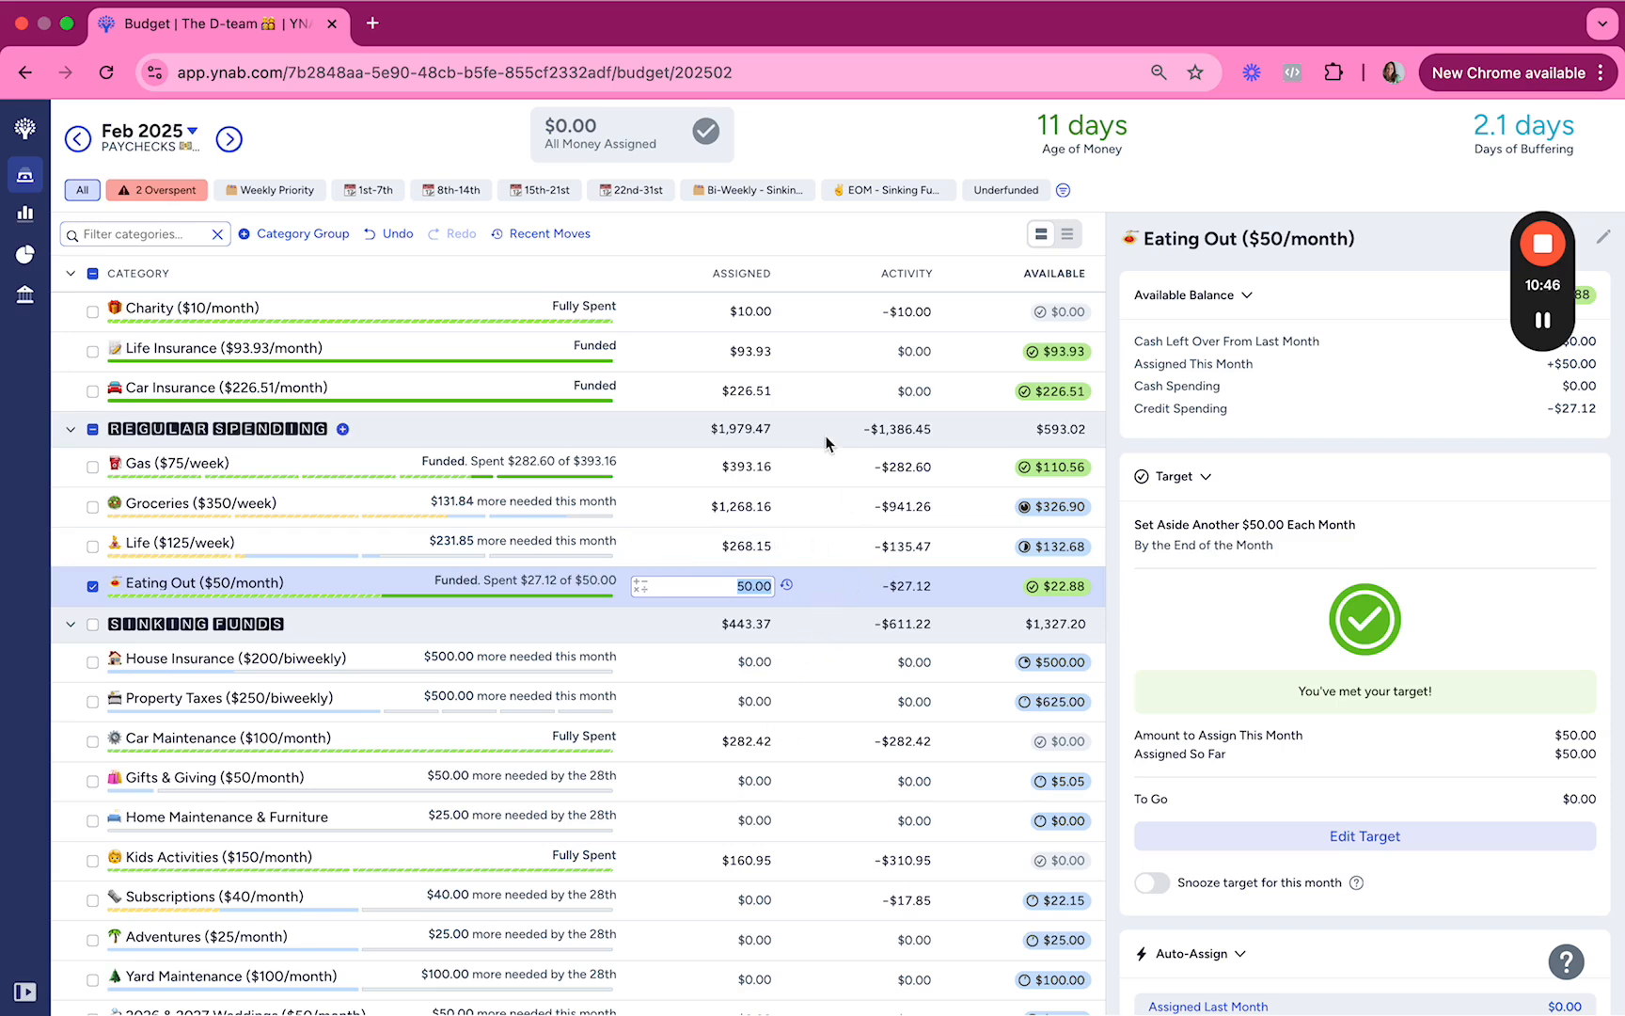
pyautogui.click(814, 479)
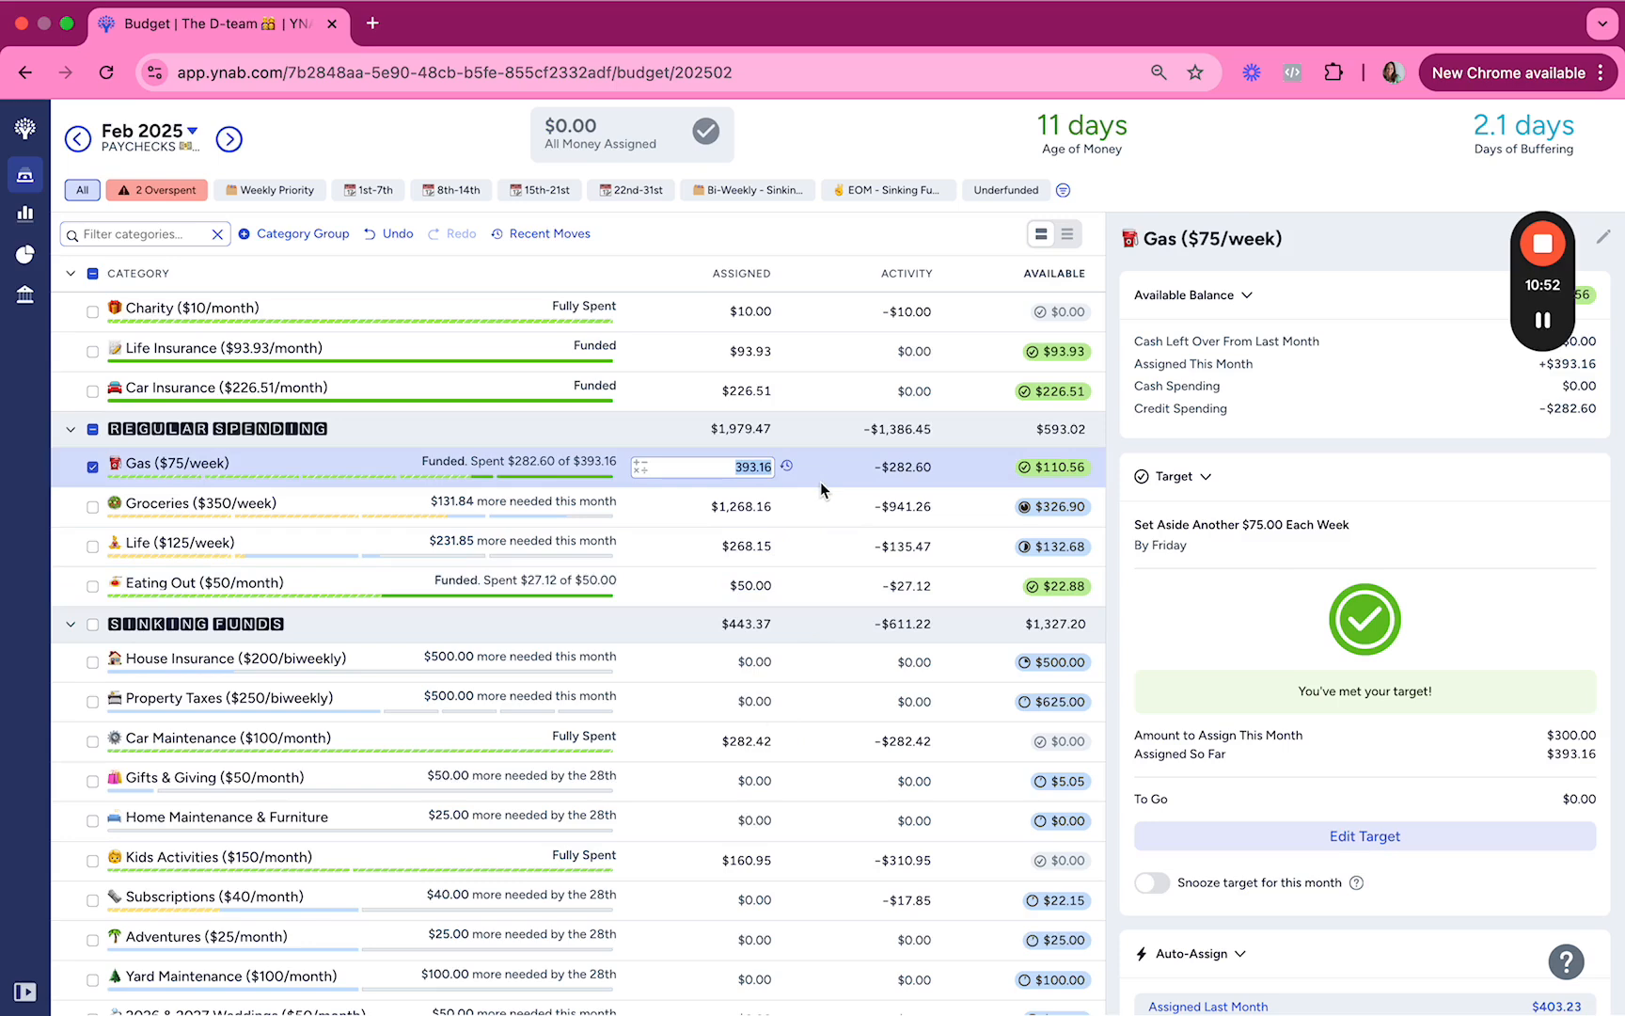
pyautogui.click(841, 503)
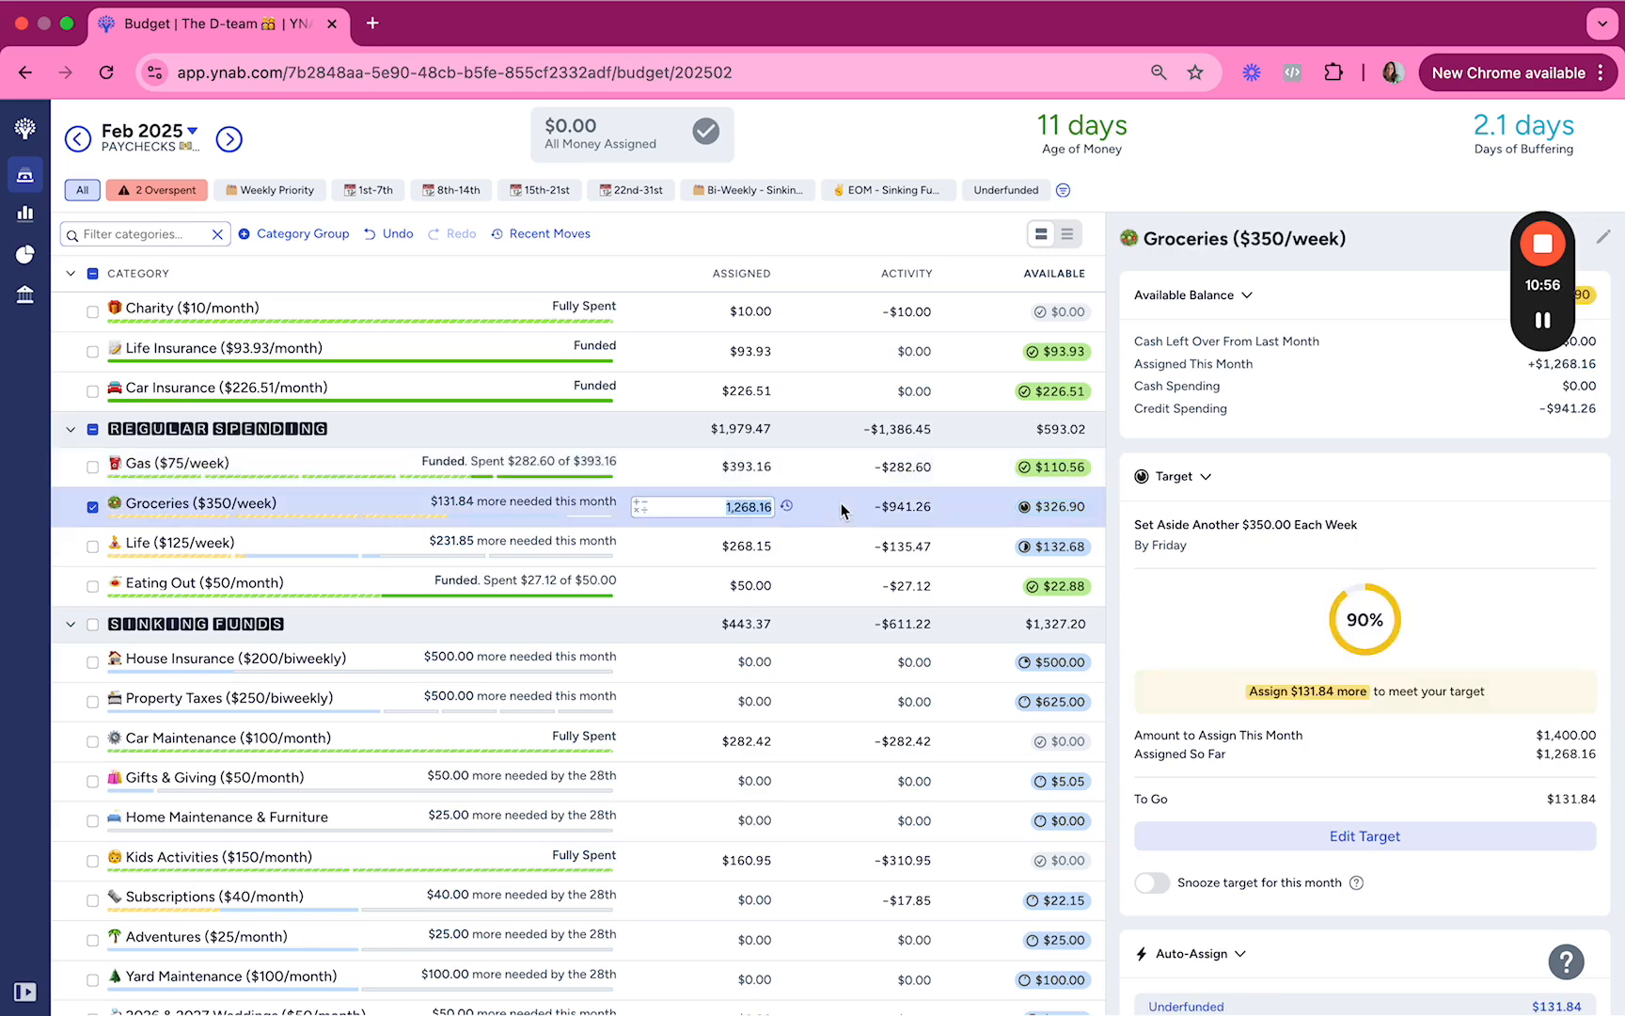
pyautogui.press('Tab')
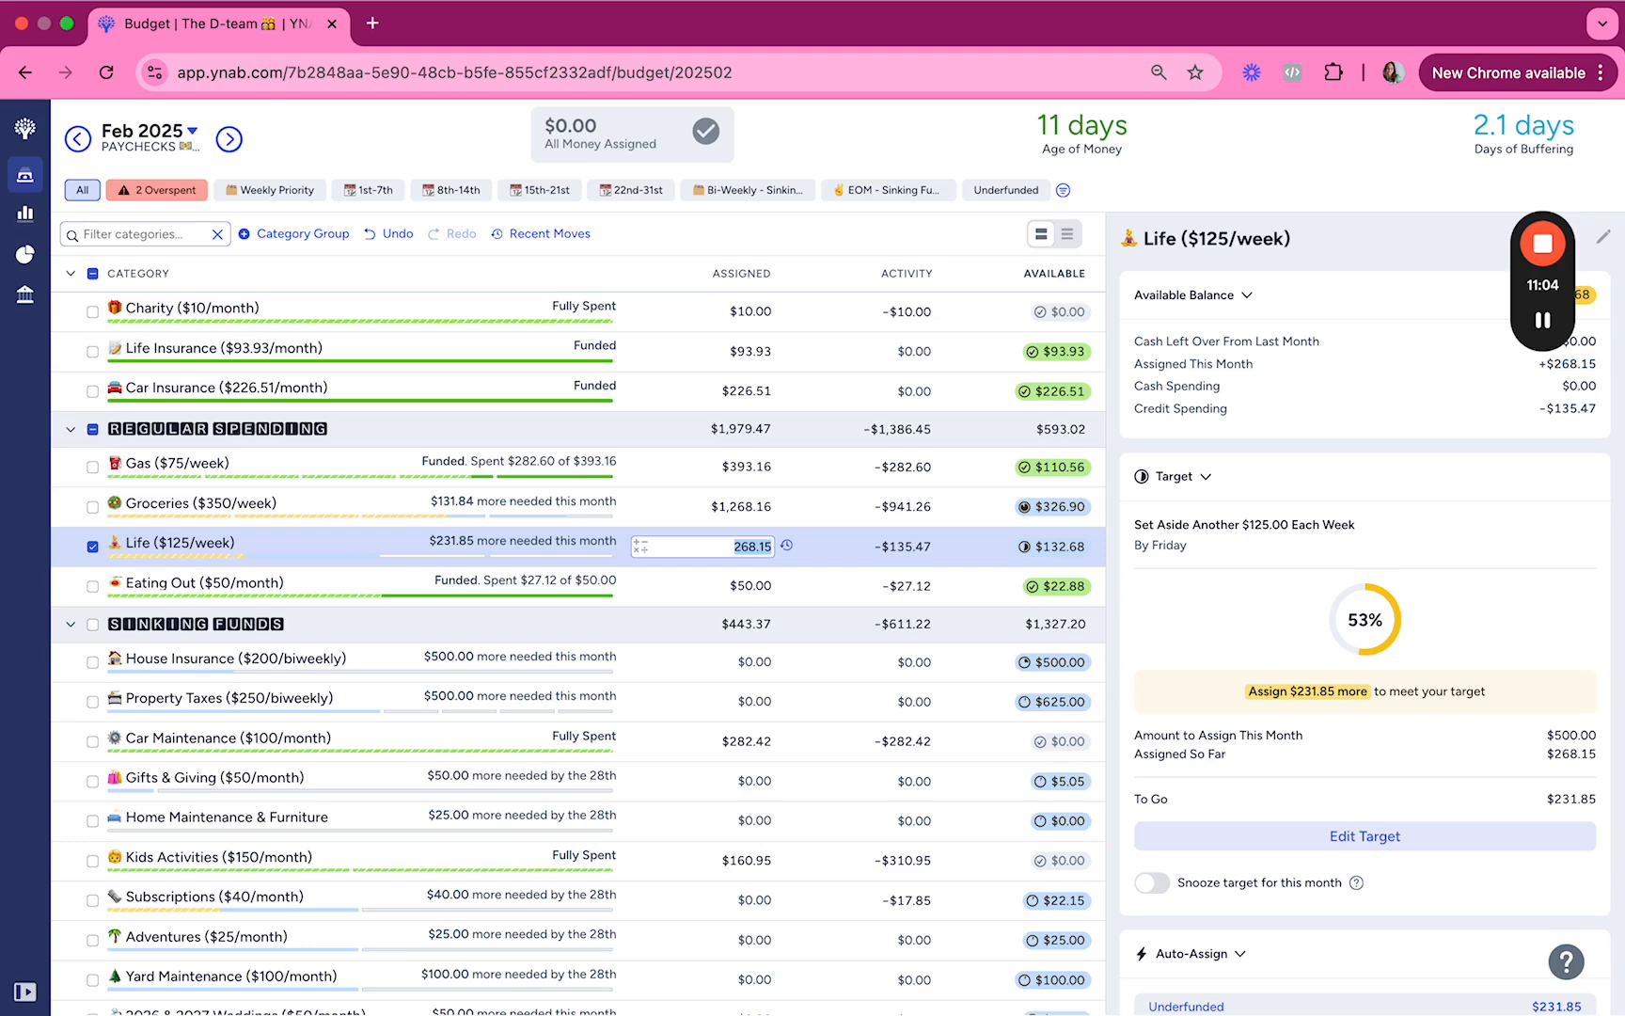
# Step: Rename the Gas category as Gas ($100/week)
pyautogui.click(630, 467)
pyautogui.click(190, 462)
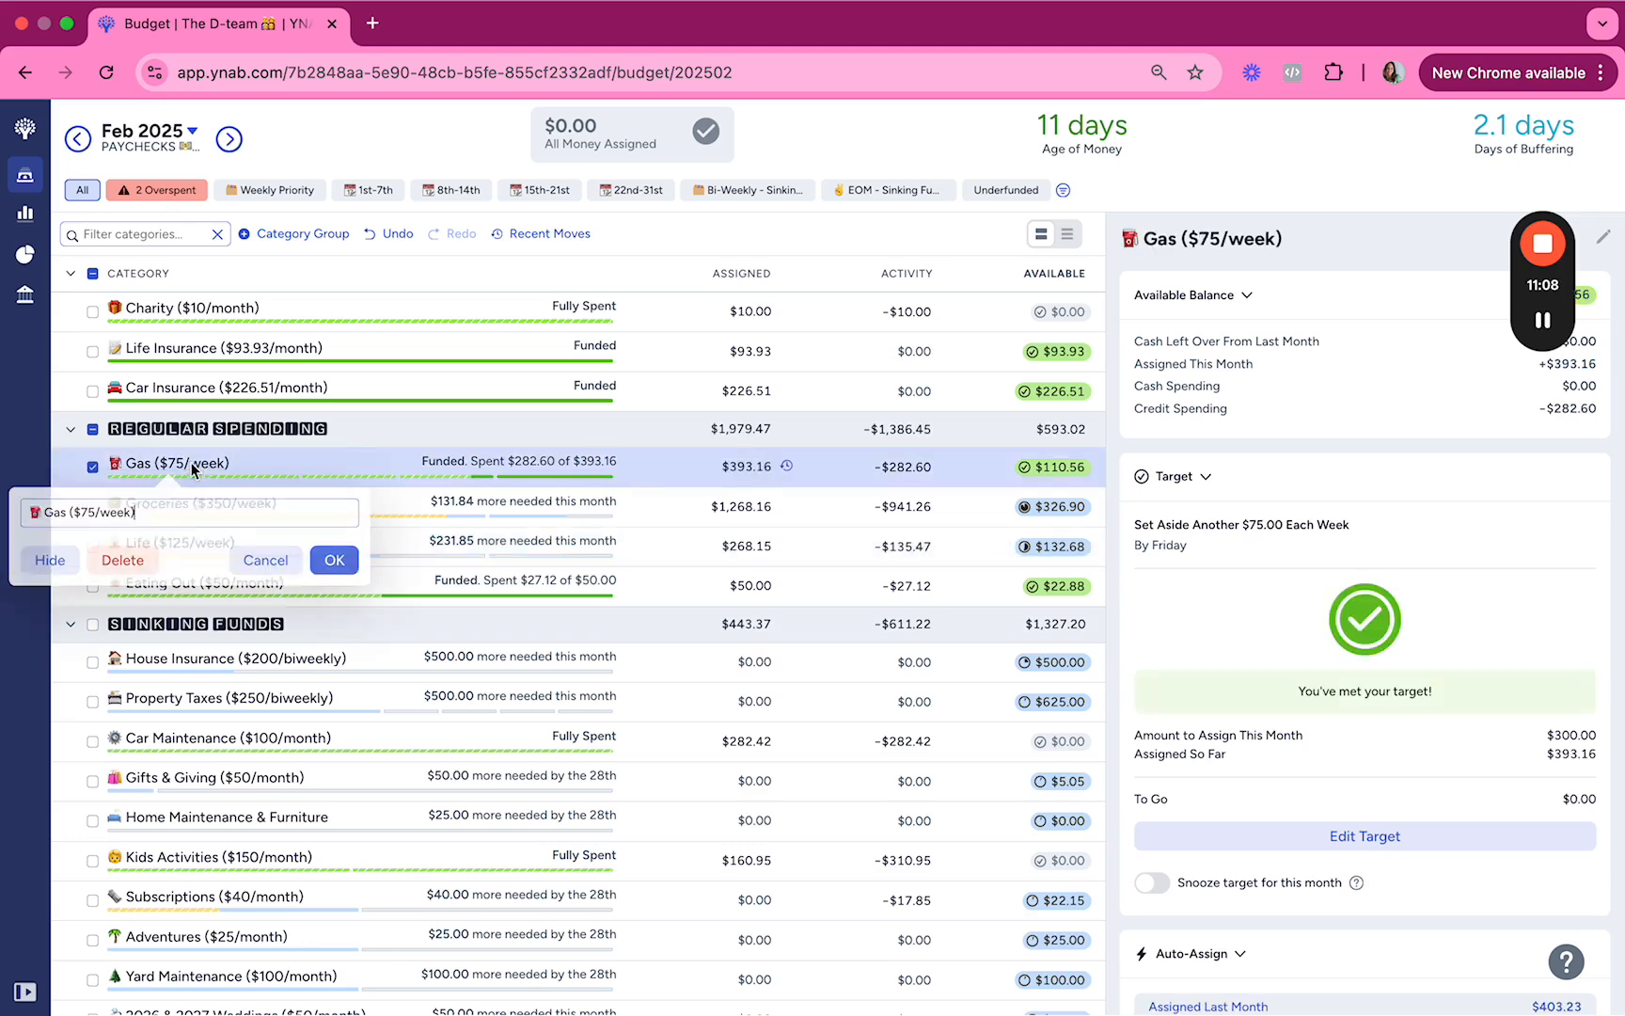
pyautogui.doubleClick(86, 511)
pyautogui.write('100')
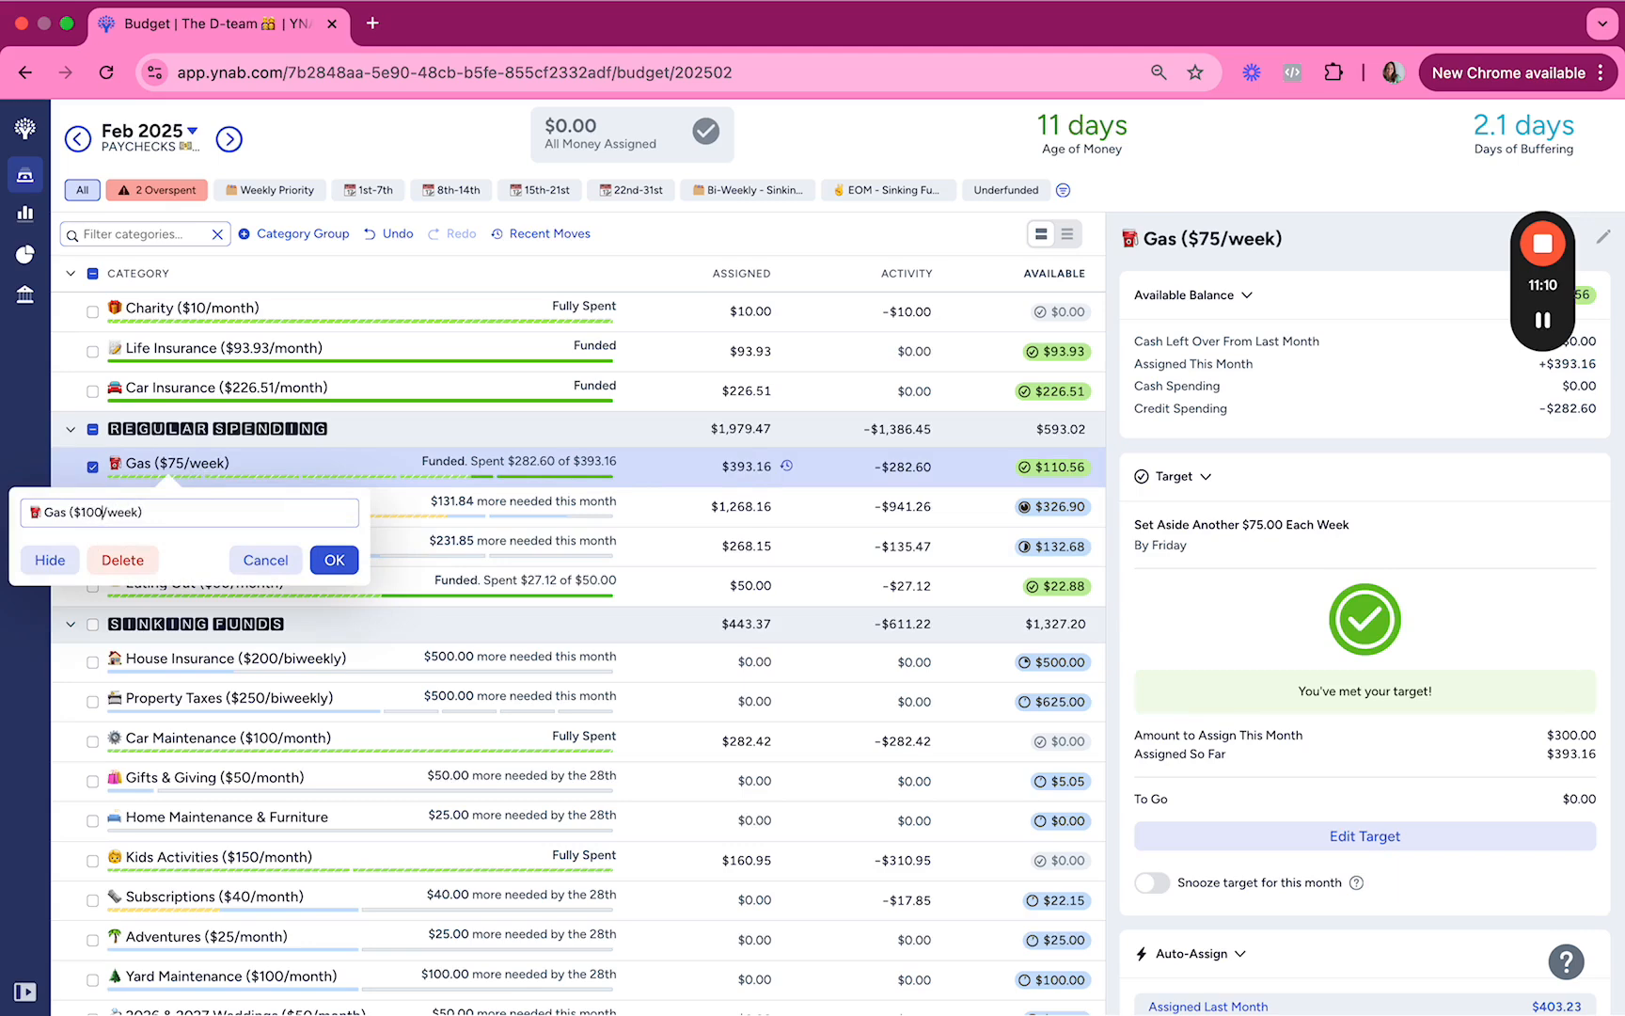
pyautogui.press('Return')
# Step: Set the Gas category's weekly target to $100 and save it
pyautogui.click(1354, 836)
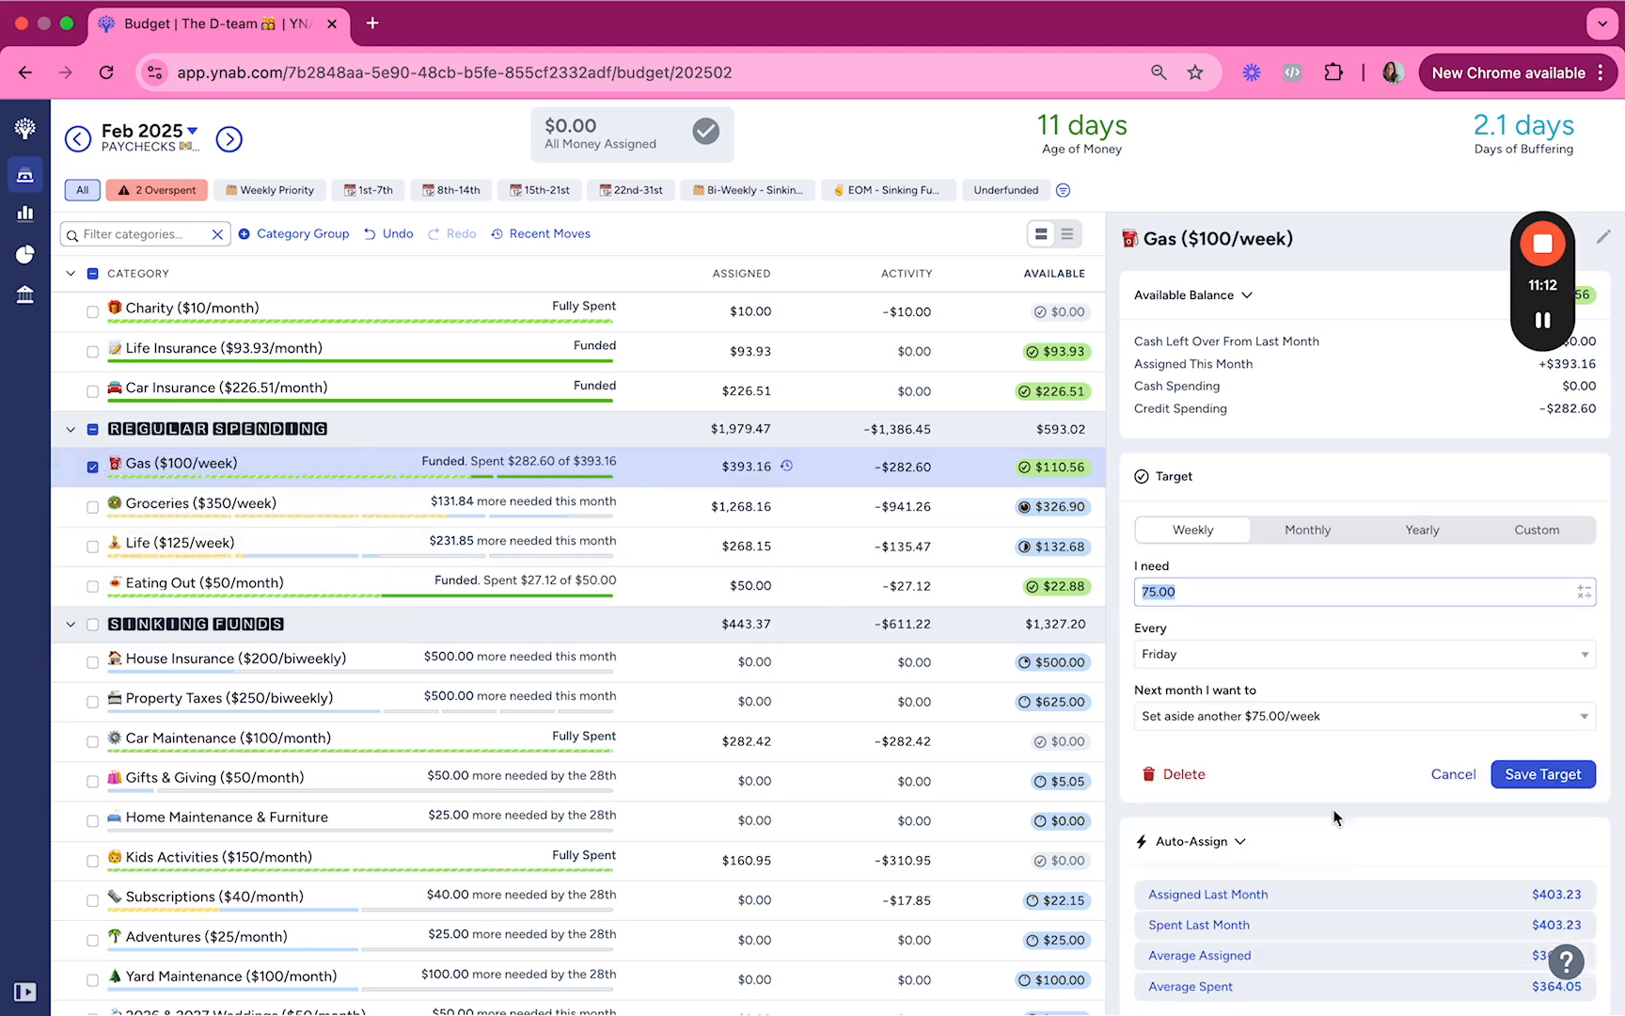
pyautogui.write('100')
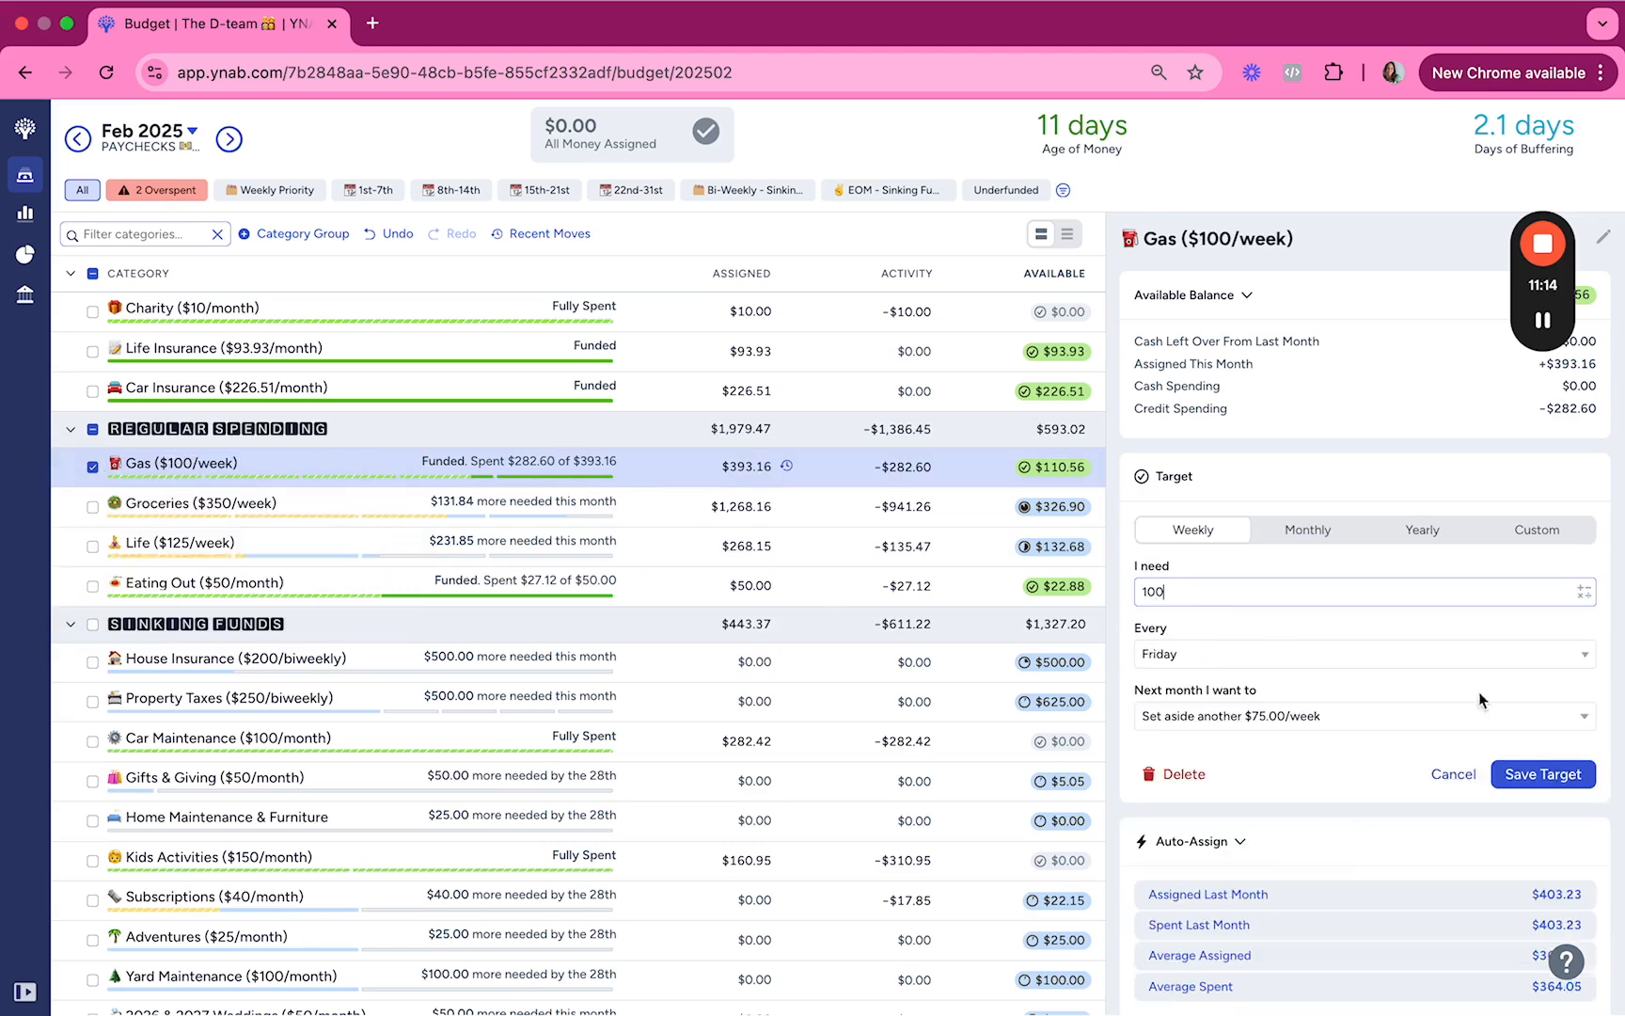
pyautogui.click(1557, 776)
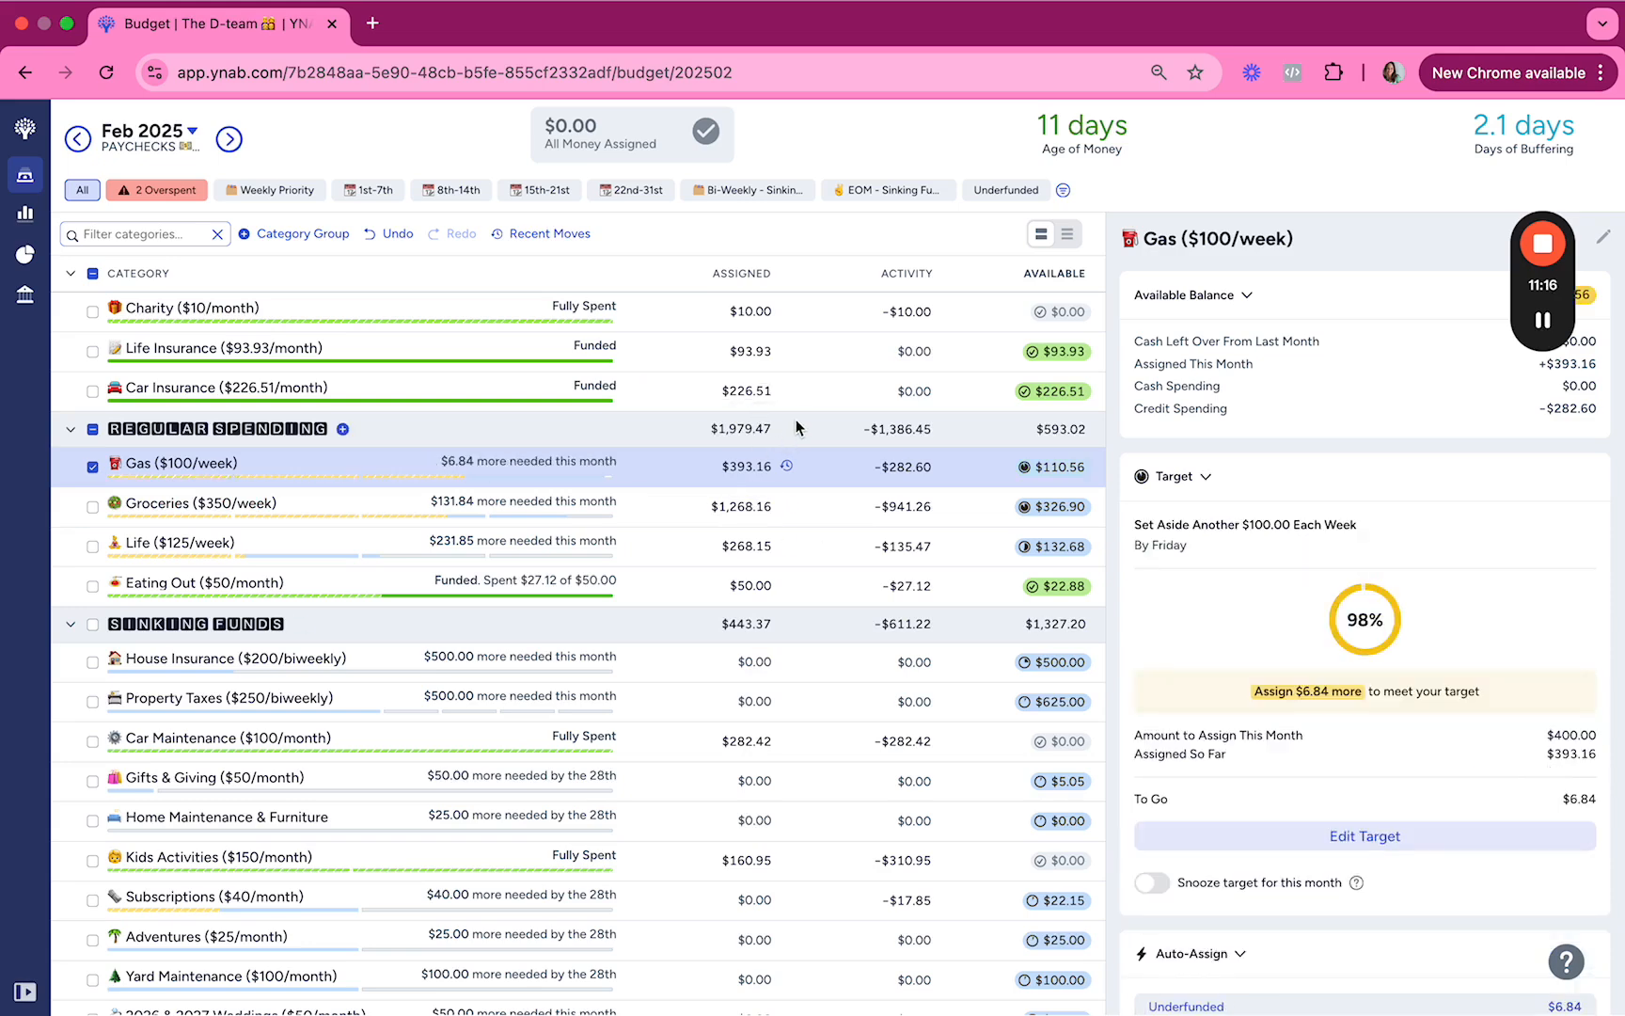
# Step: Set the amount assigned to Gas to $300 and deselect the category
pyautogui.click(752, 466)
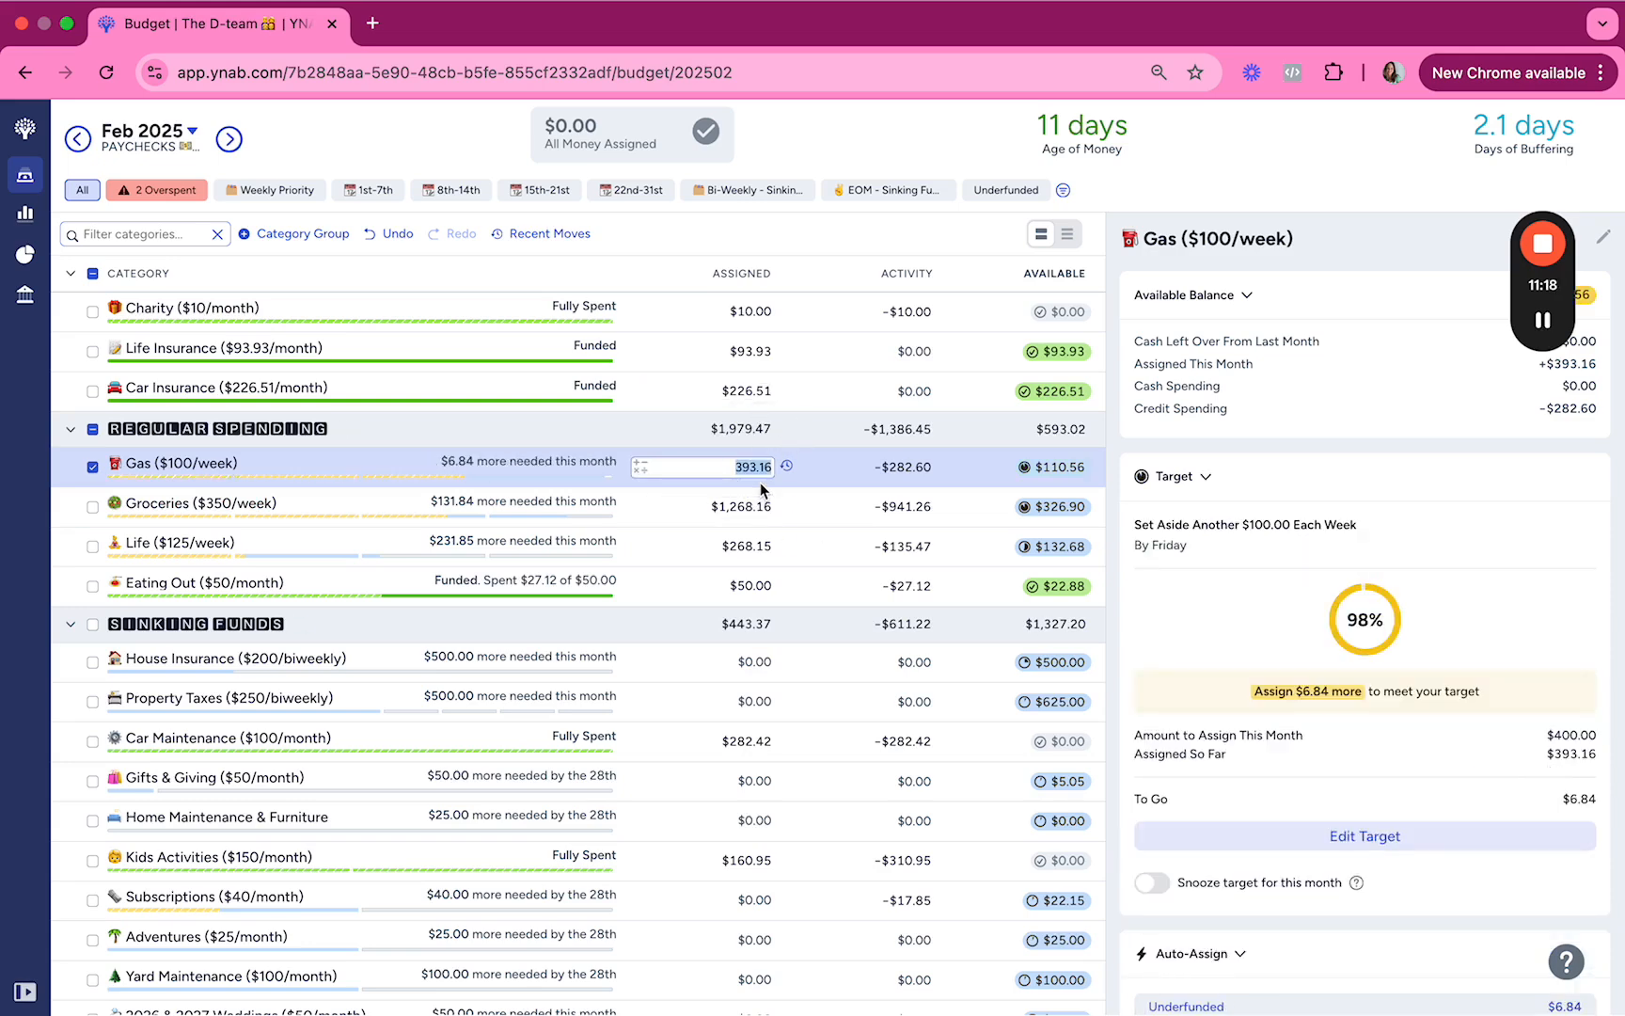
pyautogui.press('Up')
pyautogui.press('Down')
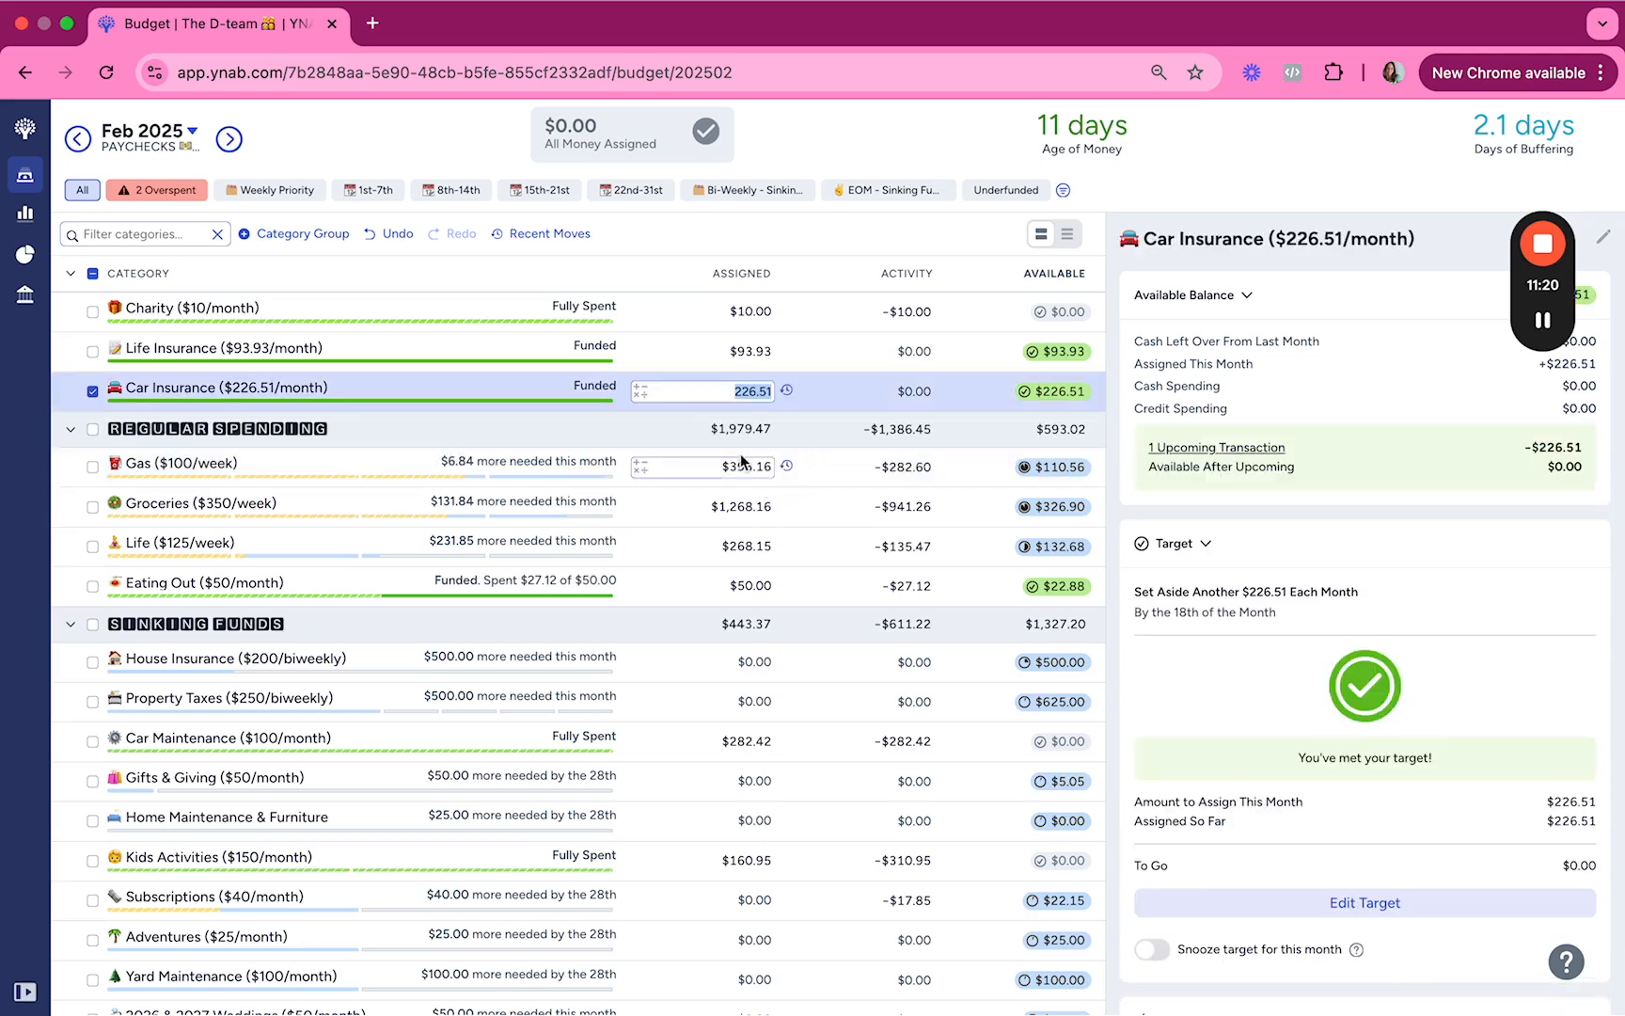
pyautogui.write('300')
pyautogui.press('Return')
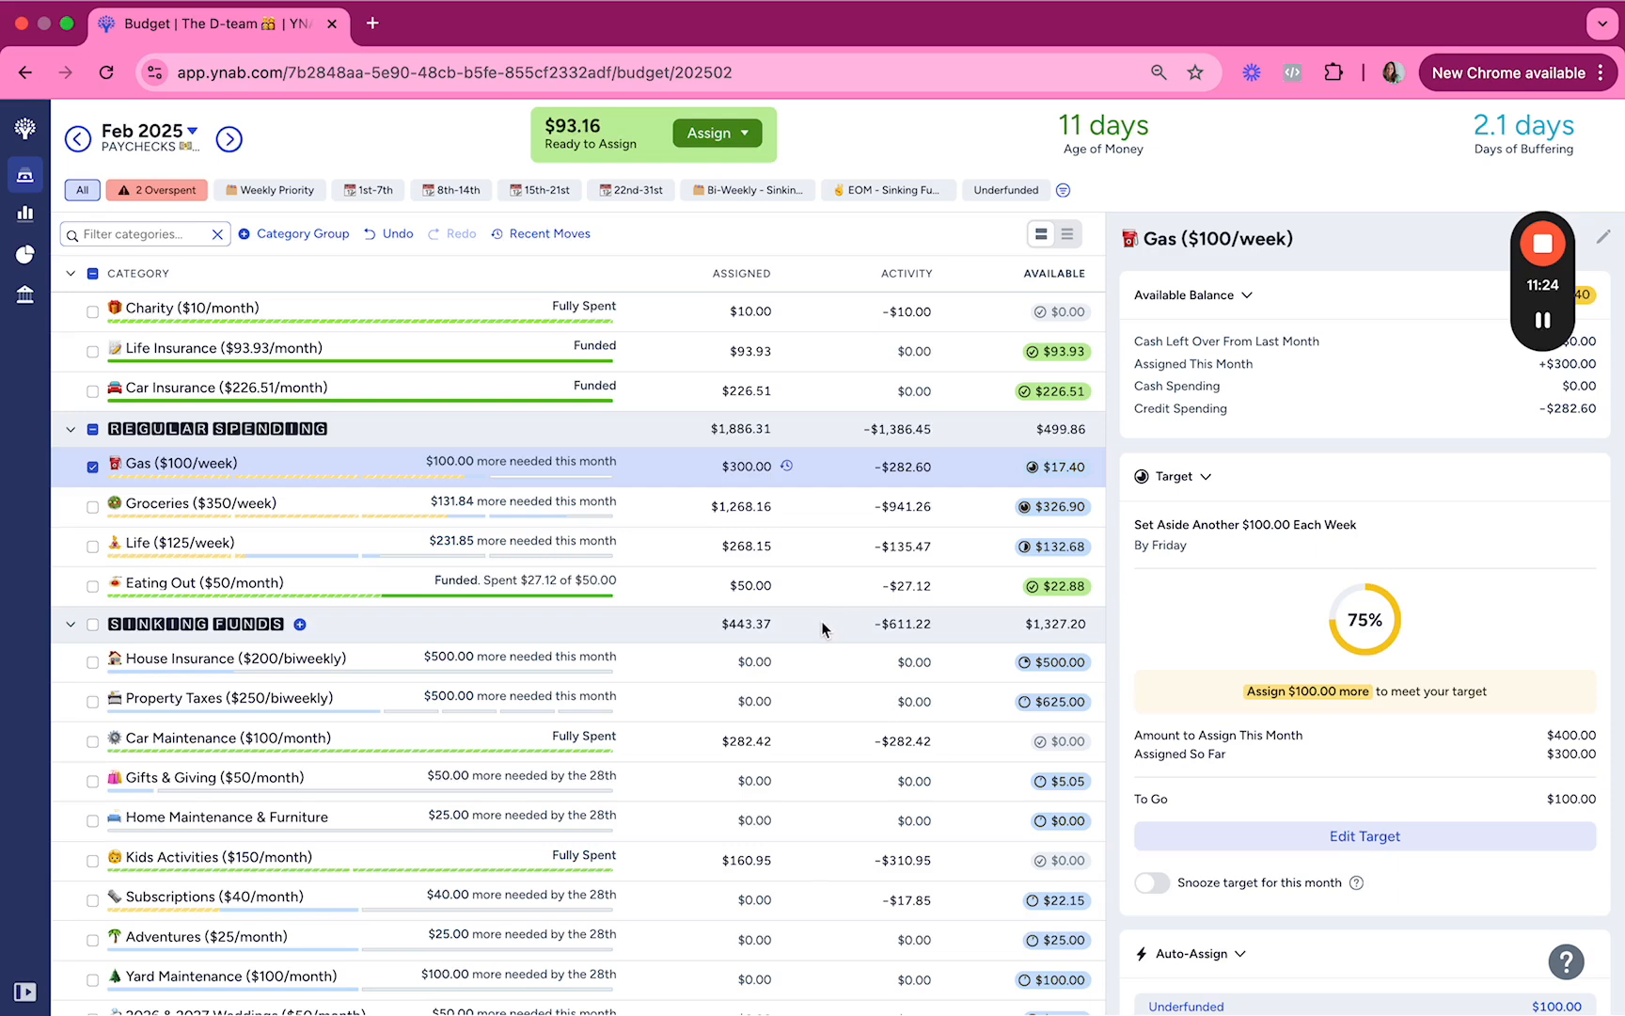
pyautogui.click(1021, 471)
pyautogui.press('Escape')
pyautogui.click(93, 466)
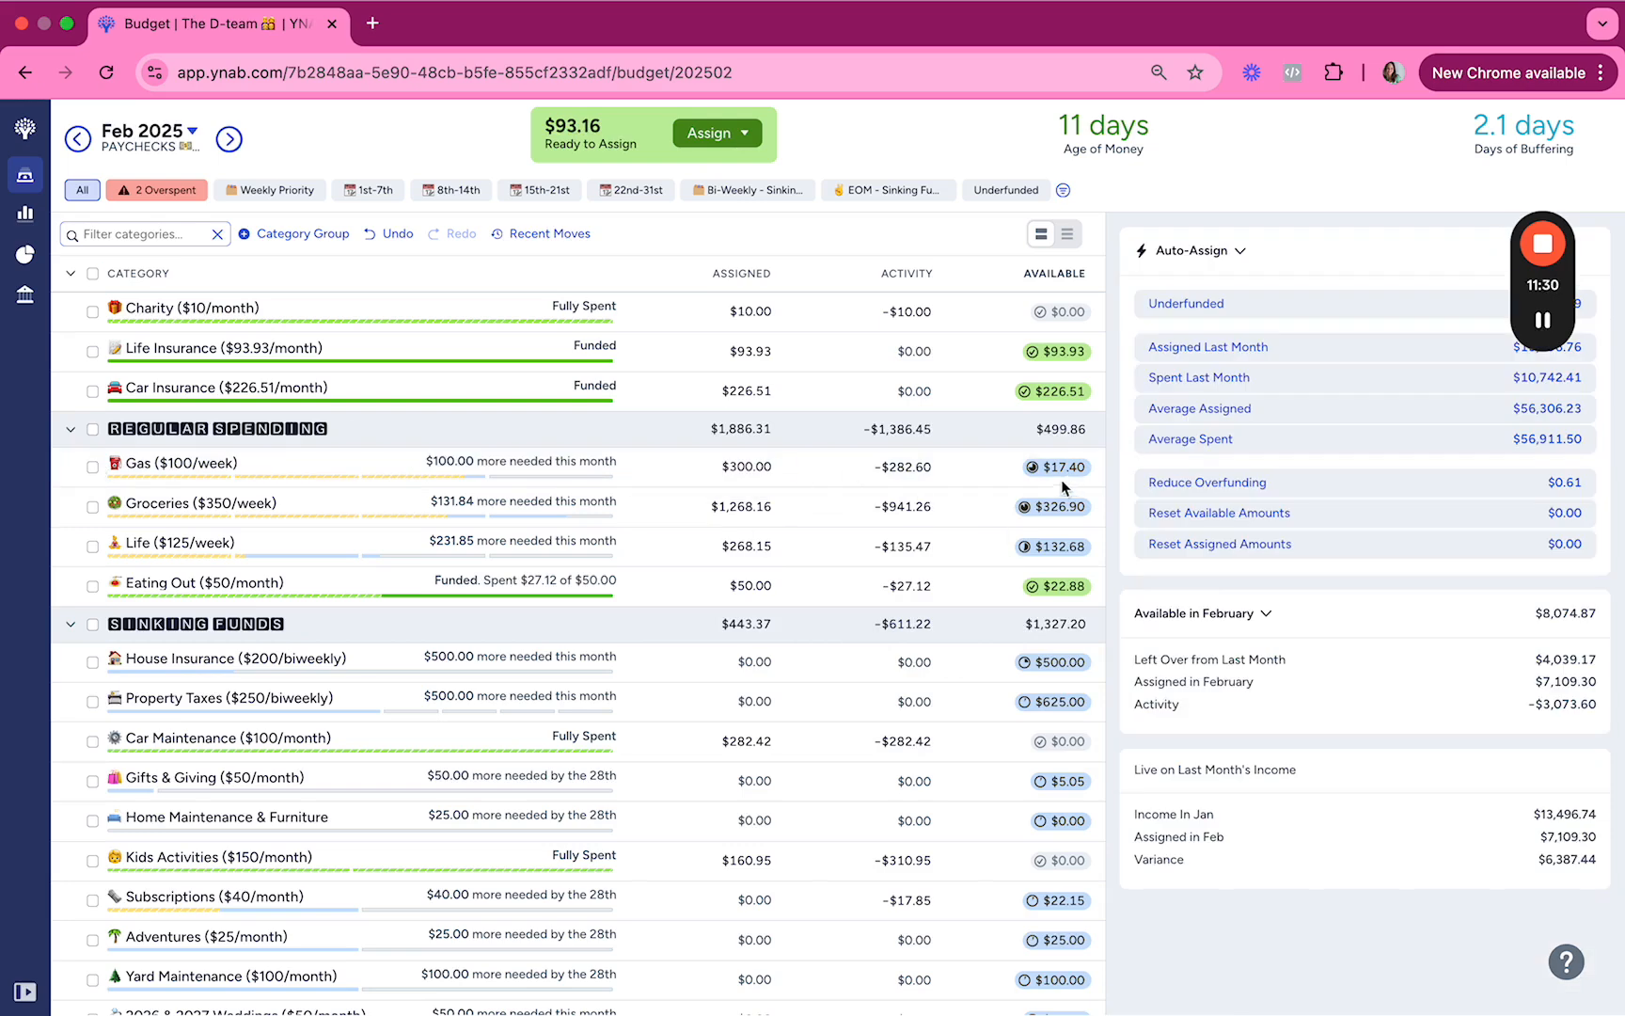
# Step: Set the amount assigned to Gas to $400
pyautogui.click(733, 465)
pyautogui.write('400')
pyautogui.press('Return')
pyautogui.press('Return')
pyautogui.press('Return')
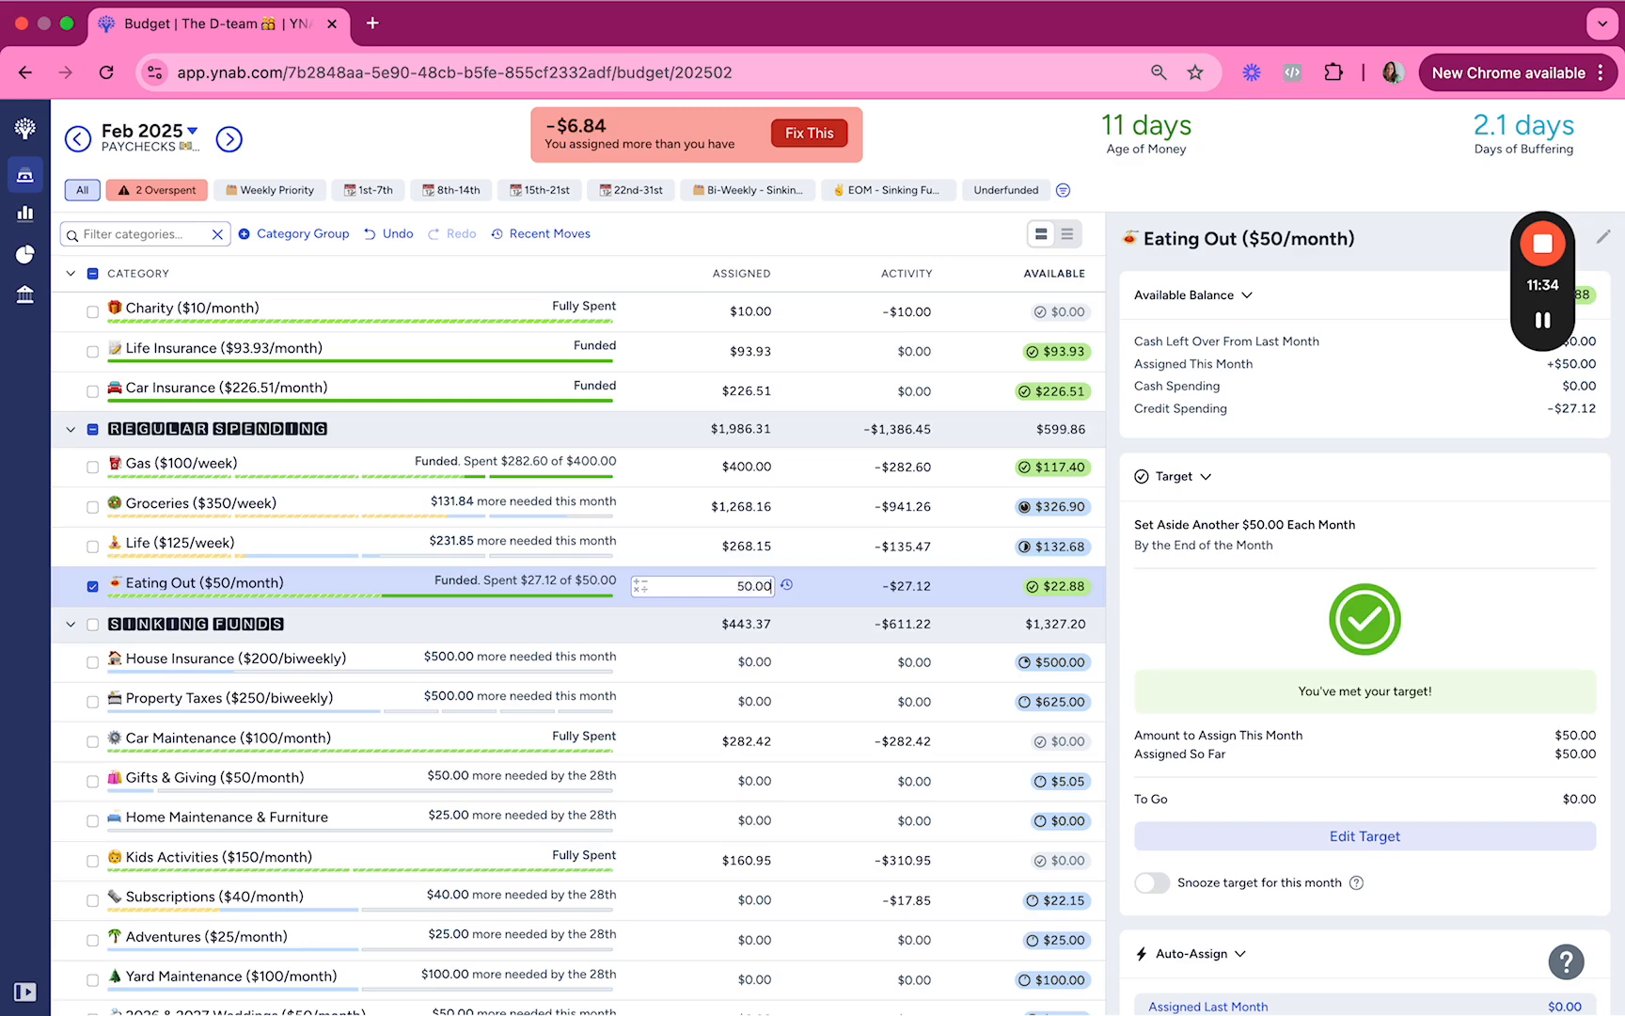
# Step: Subtract $6.84 from the amount assigned to the Life category
pyautogui.press('Up')
pyautogui.press('Right')
pyautogui.write('-6.84')
pyautogui.press('Return')
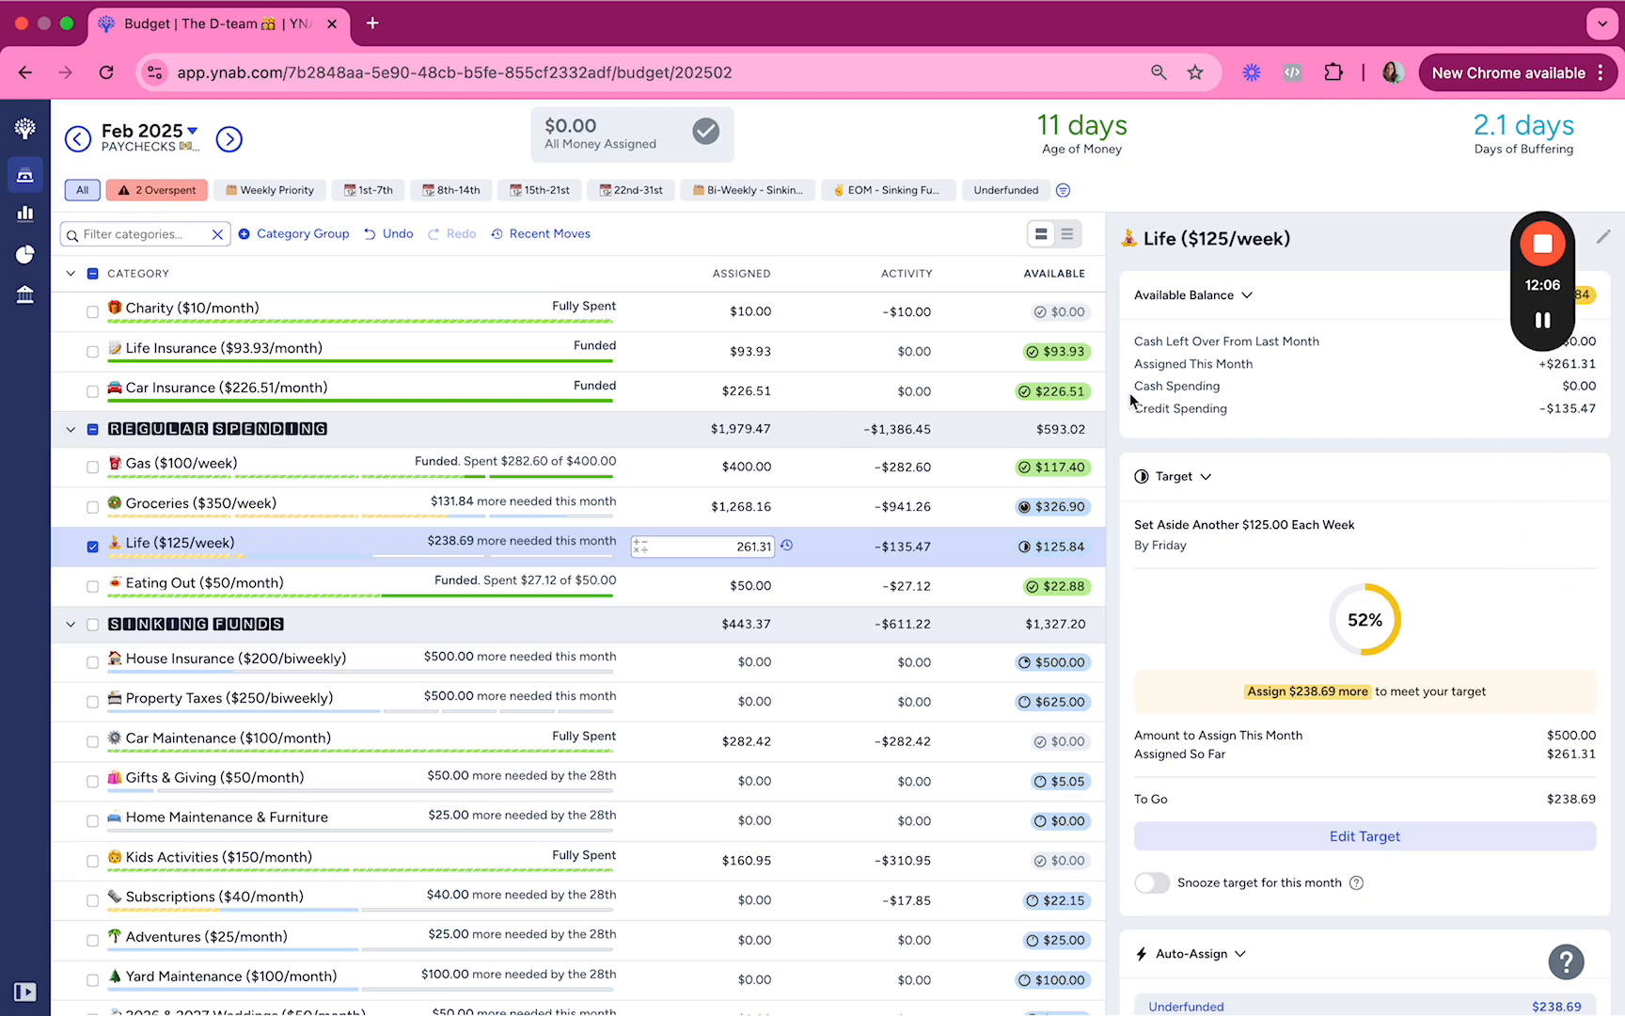
pyautogui.moveTo(1550, 350)
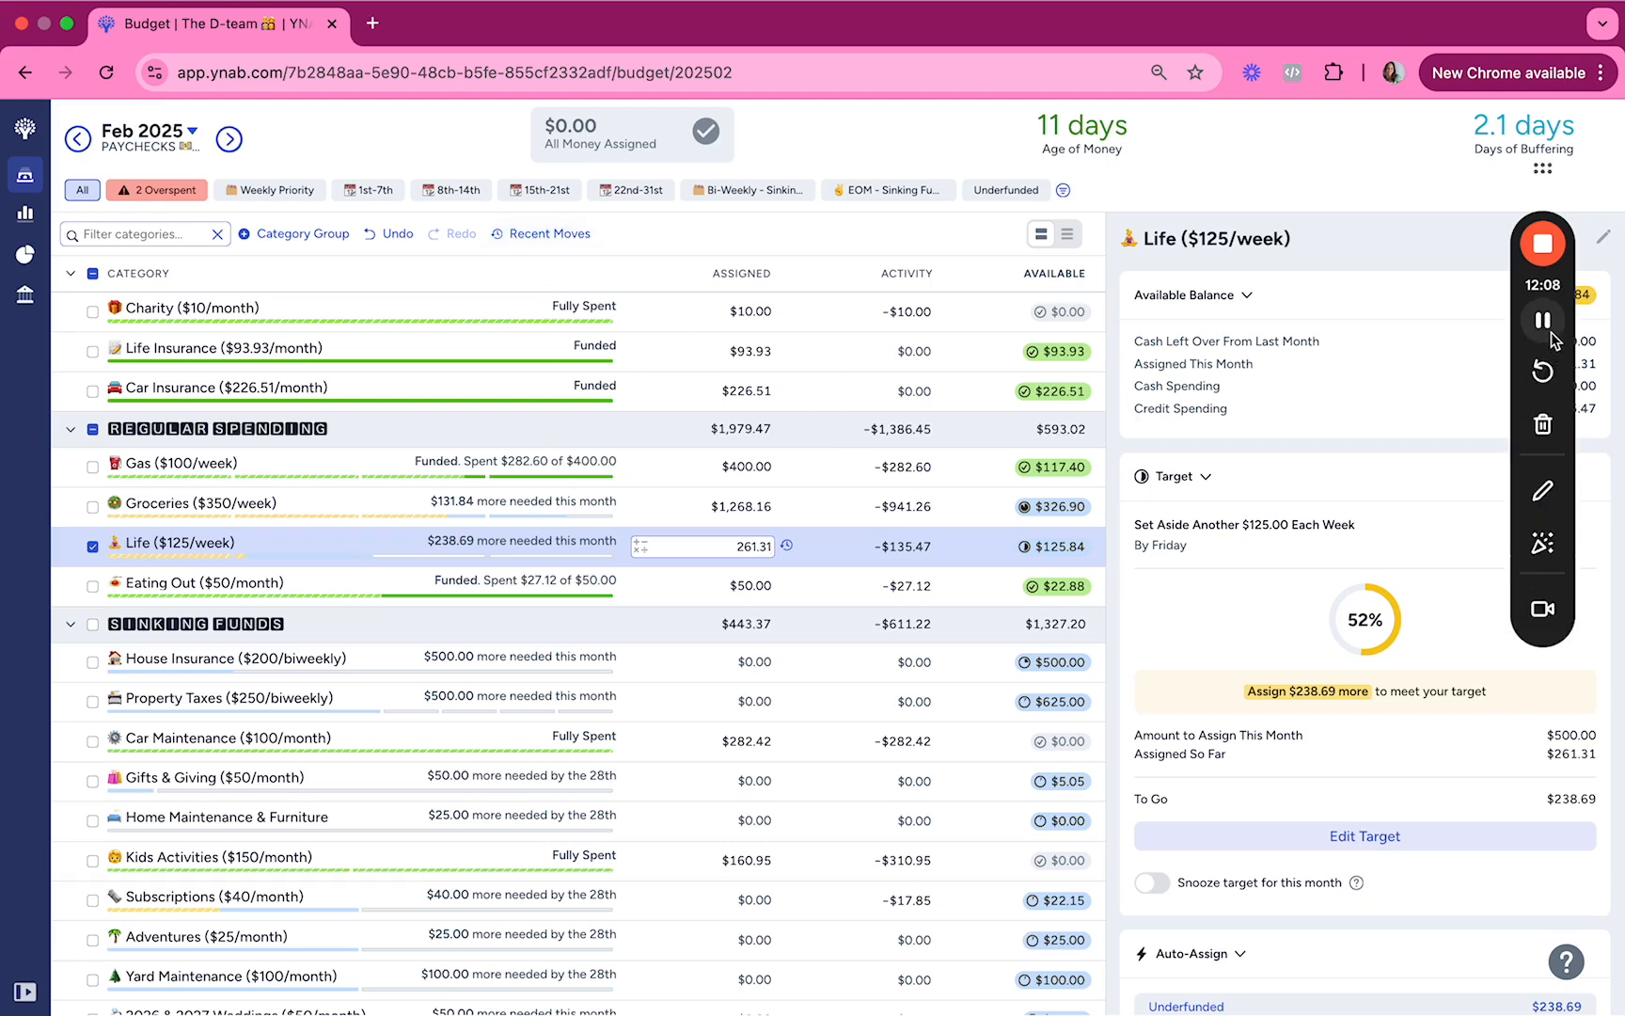
pyautogui.click(1544, 324)
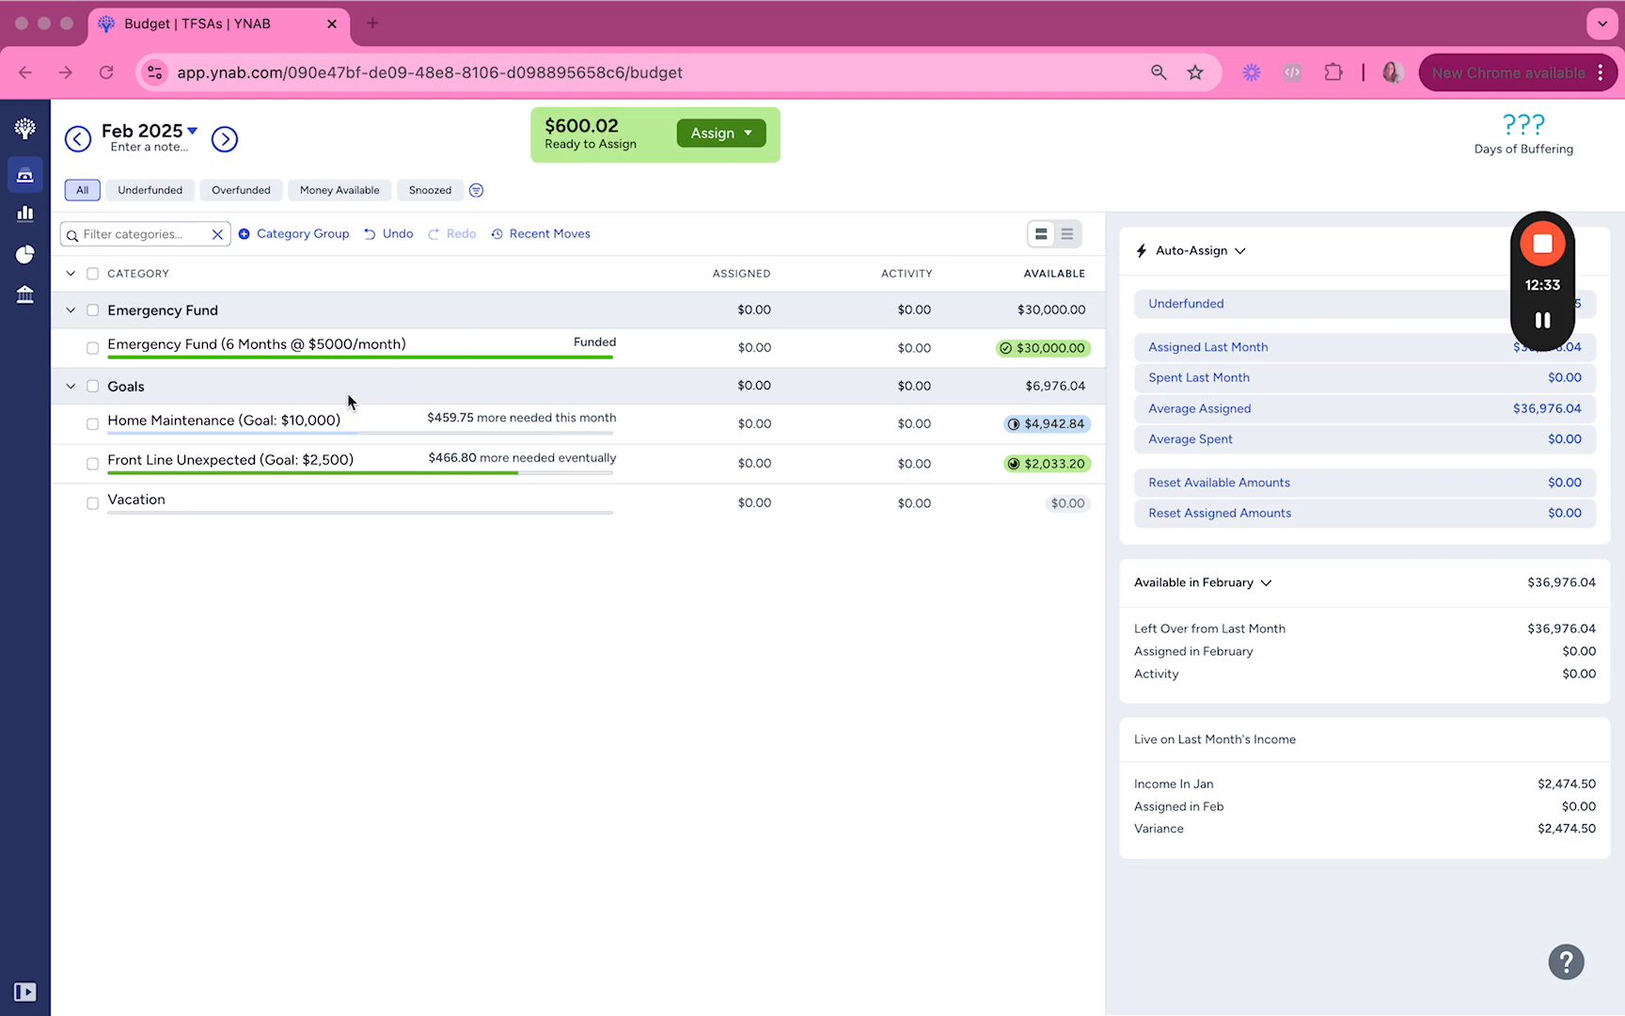
# Step: In the TFSAs budget, assign $300.02 to Front Line Unexpected and $300 to Home Maintenance for February 2025
pyautogui.click(739, 464)
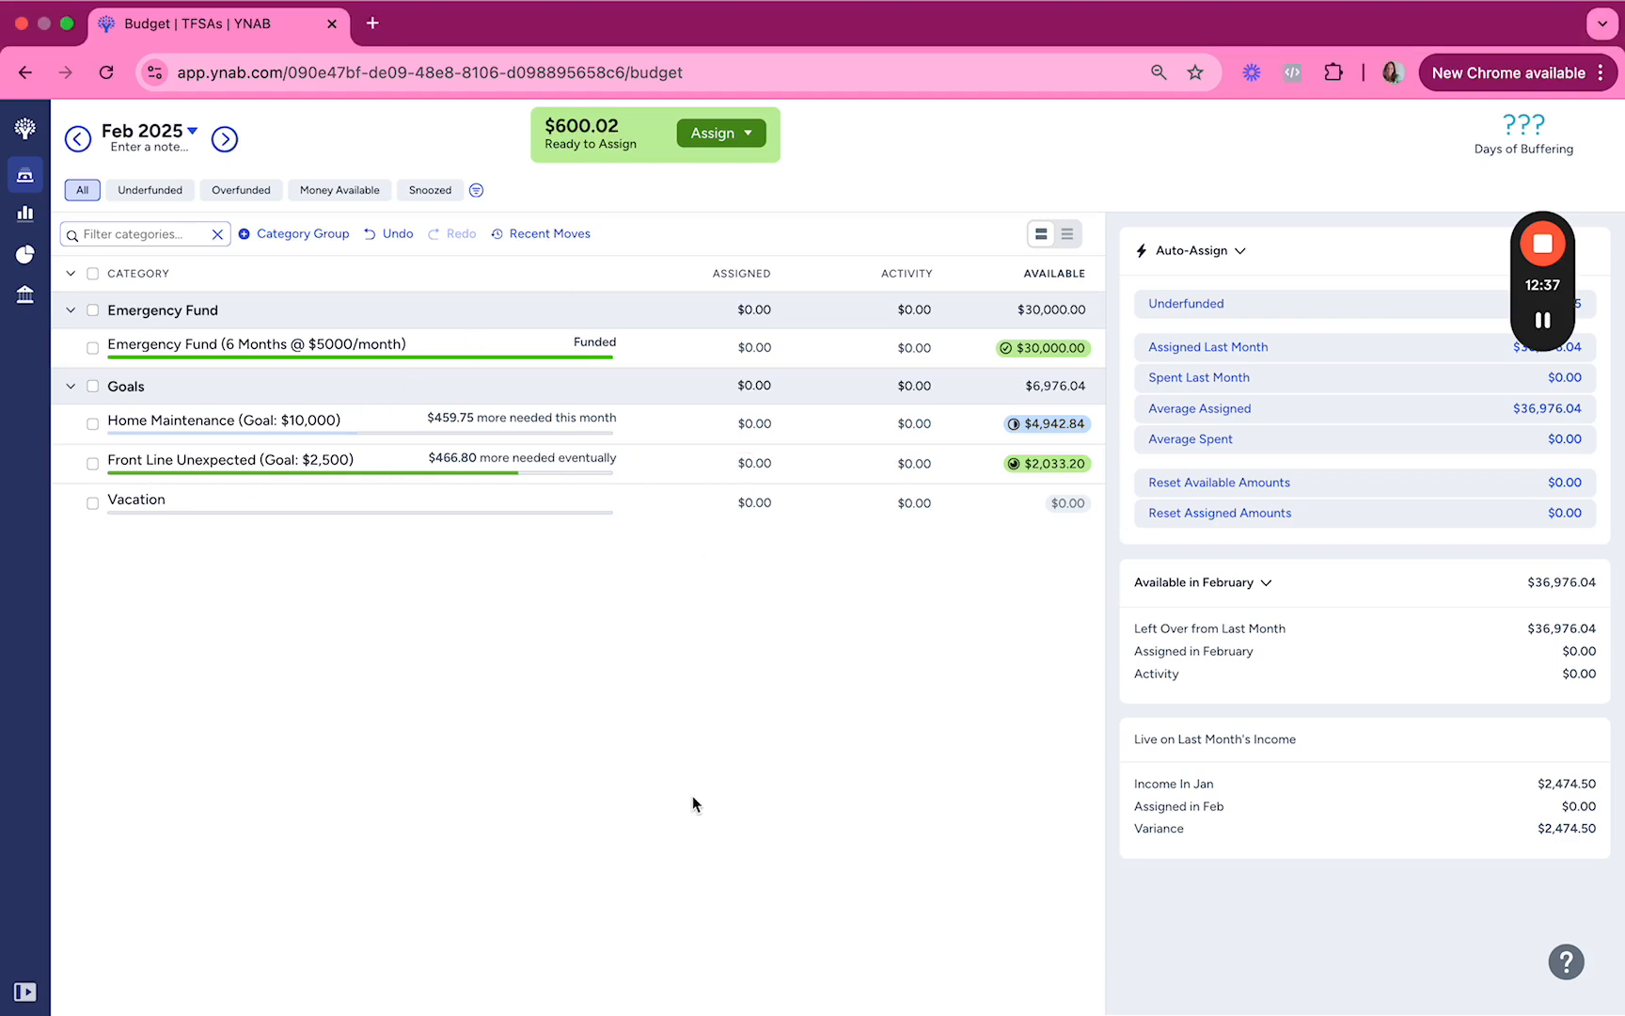
pyautogui.click(760, 463)
pyautogui.write('300.02')
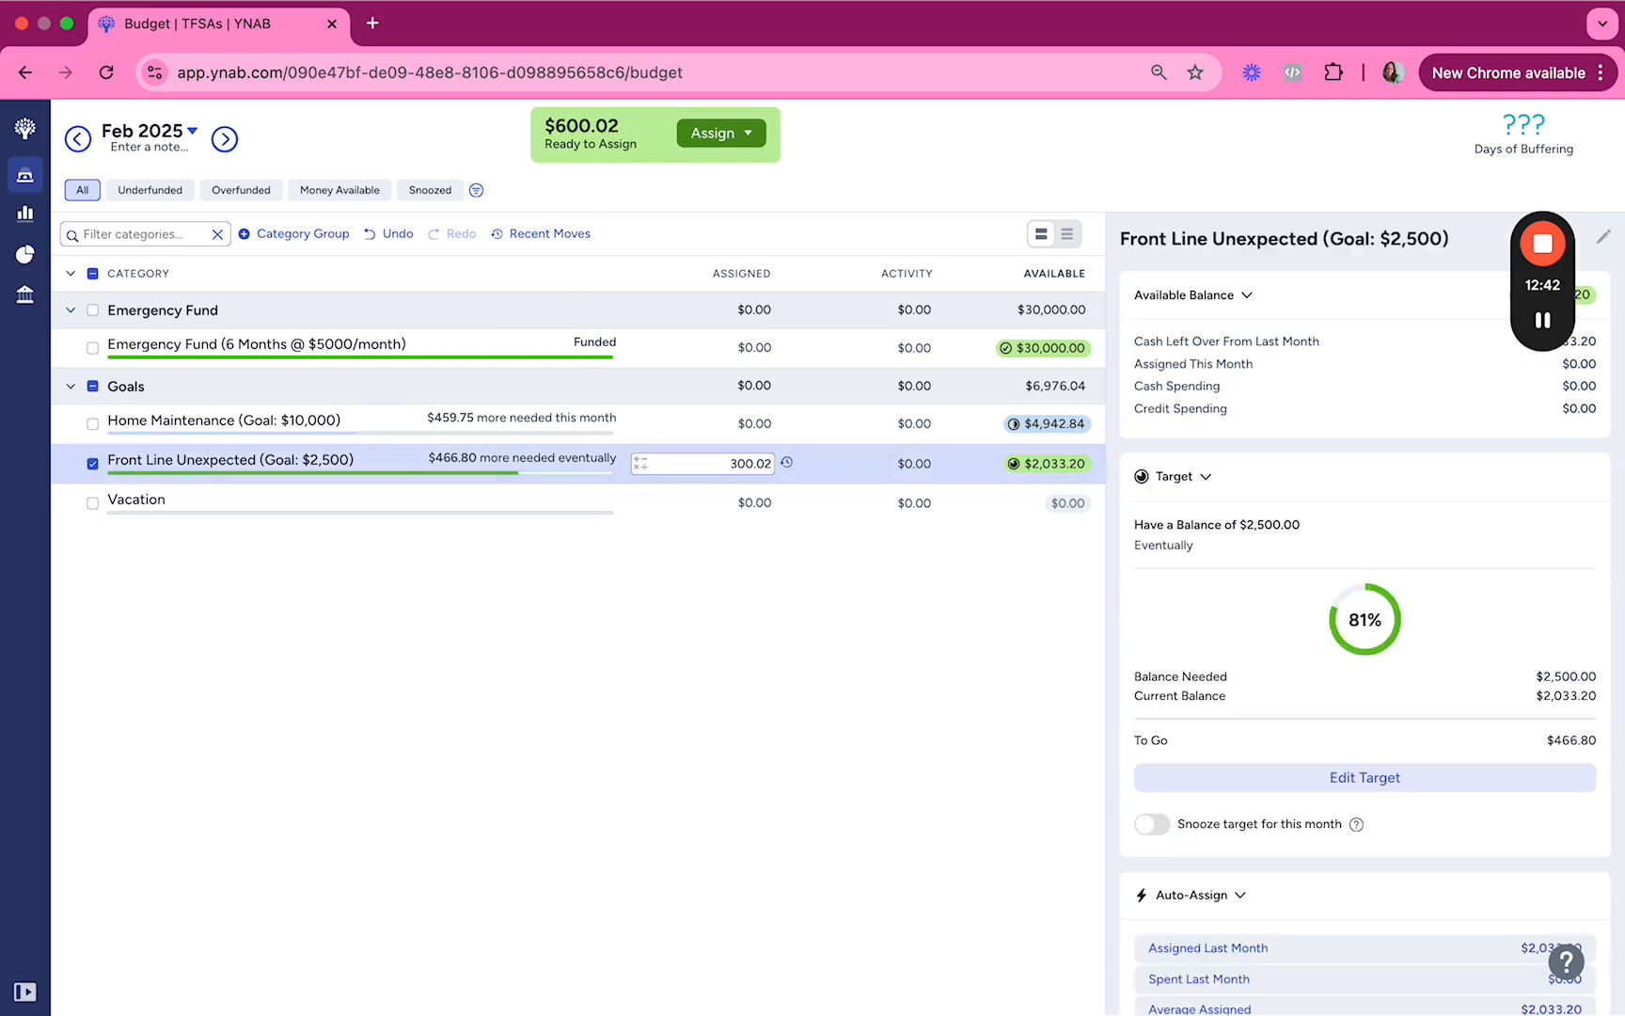
pyautogui.press('Up')
pyautogui.write('300')
pyautogui.press('Return')
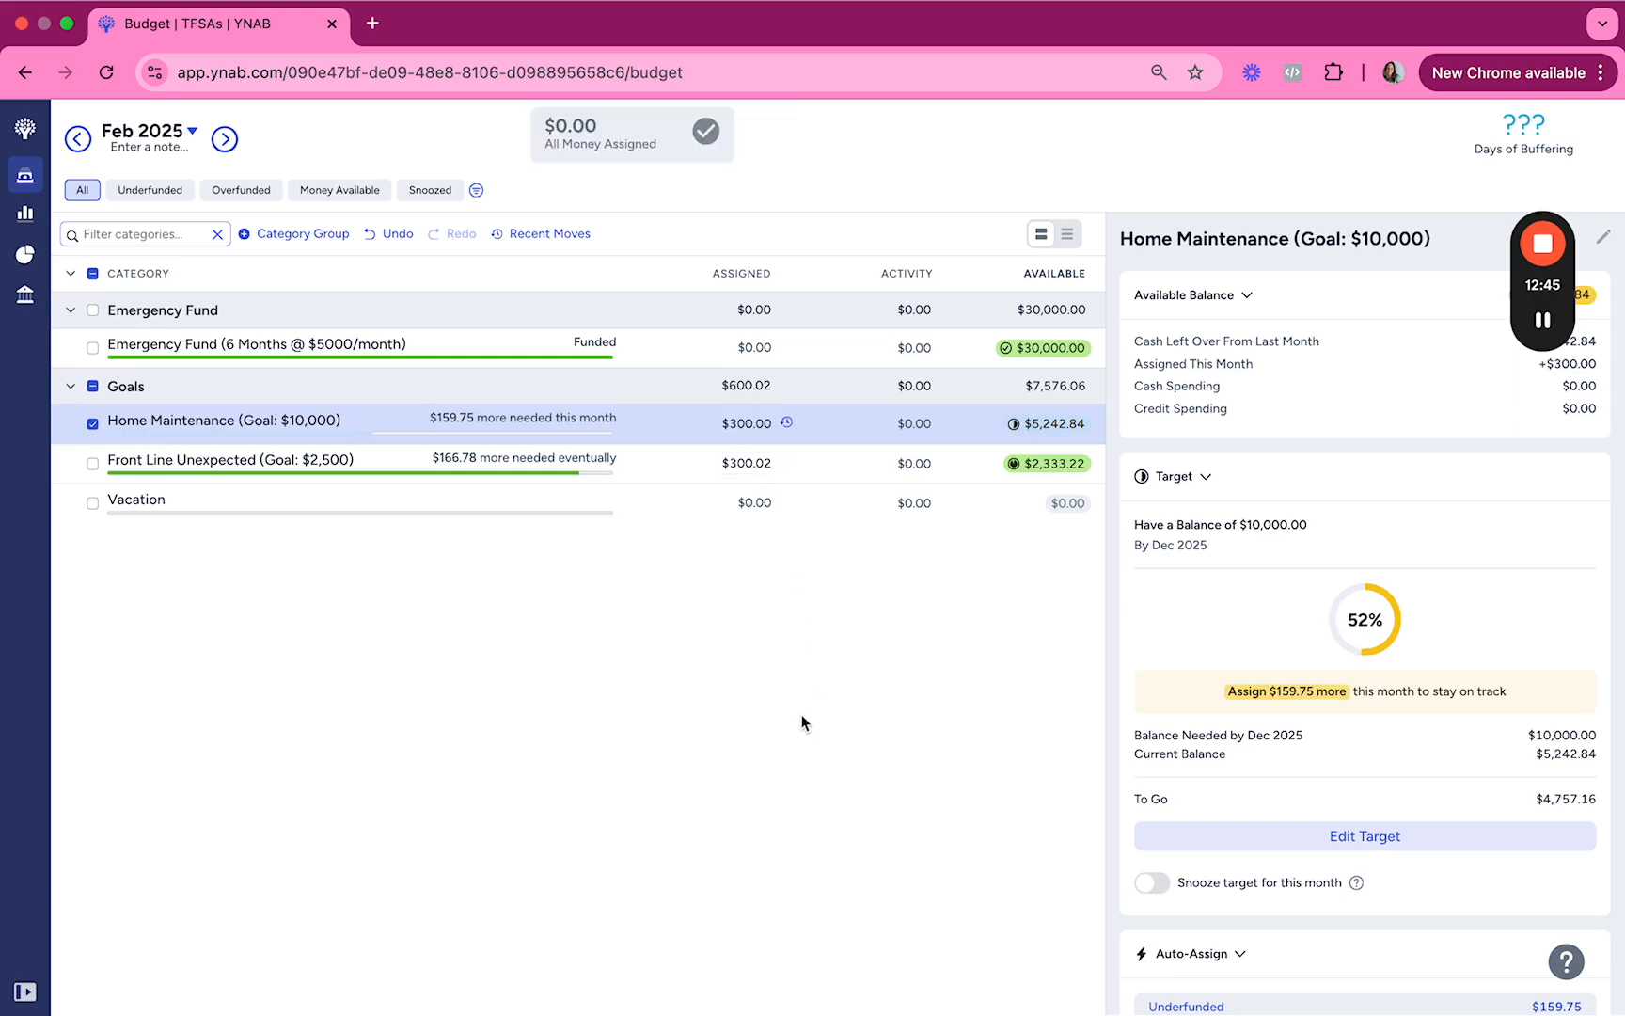
# Step: Examine the target progress of the Front Line Unexpected and Home Maintenance goals, leaving no category selected
pyautogui.click(459, 462)
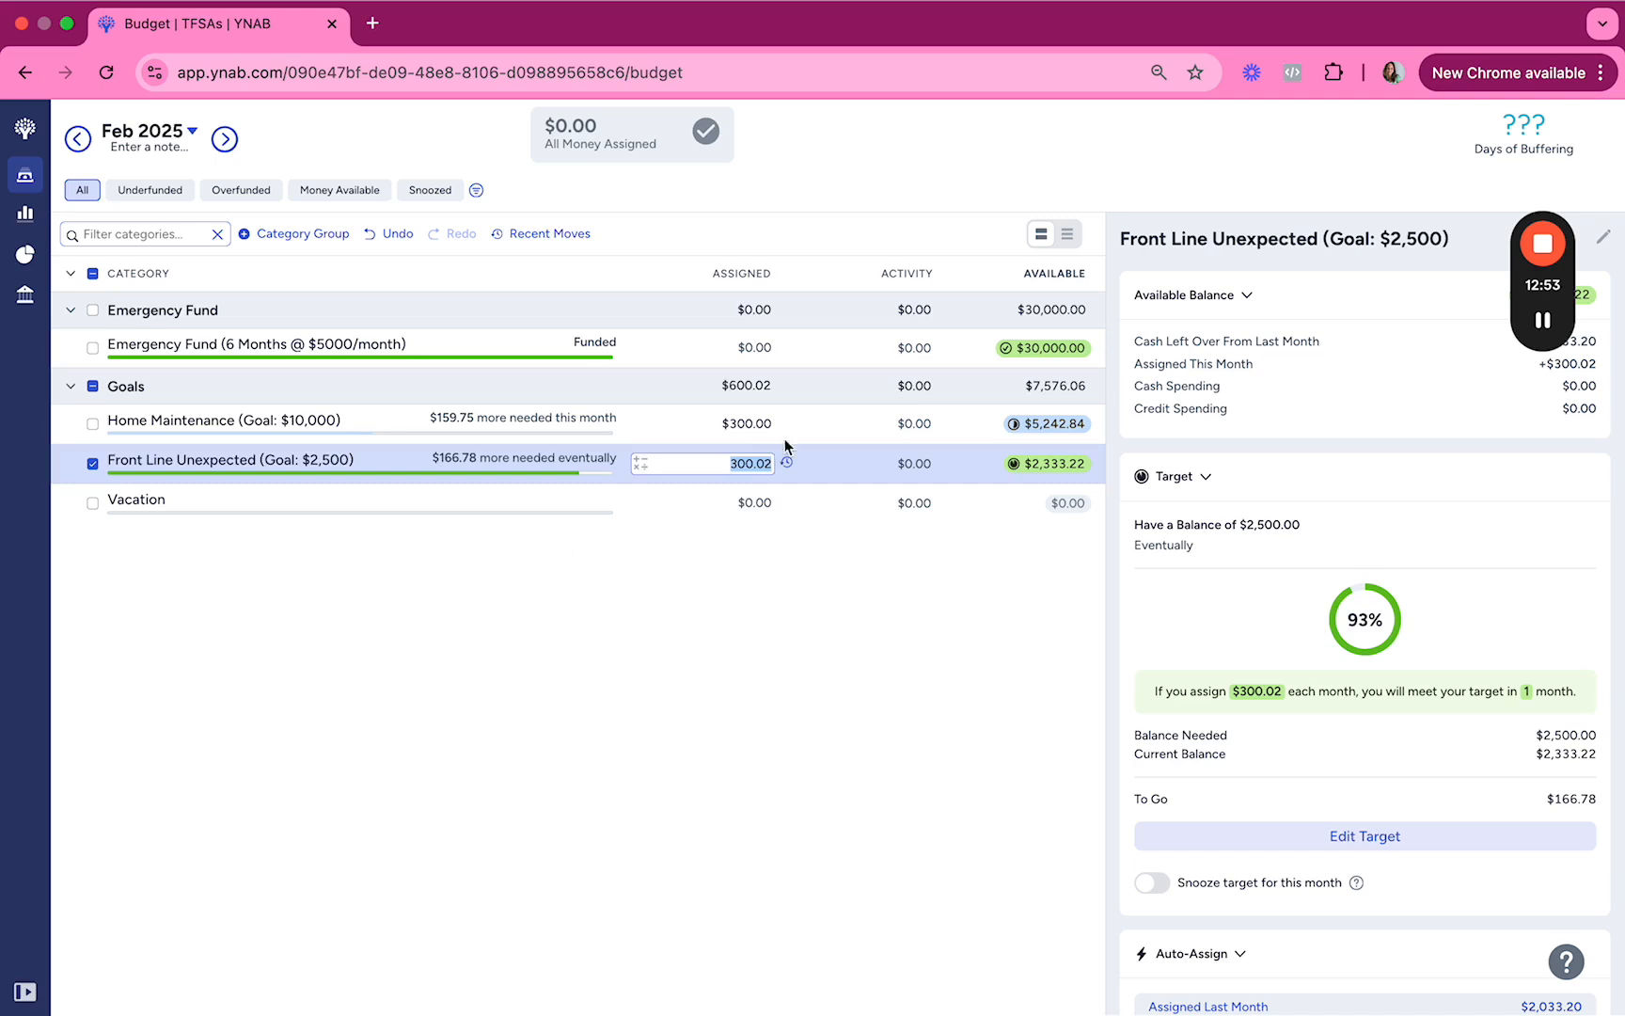
pyautogui.click(840, 421)
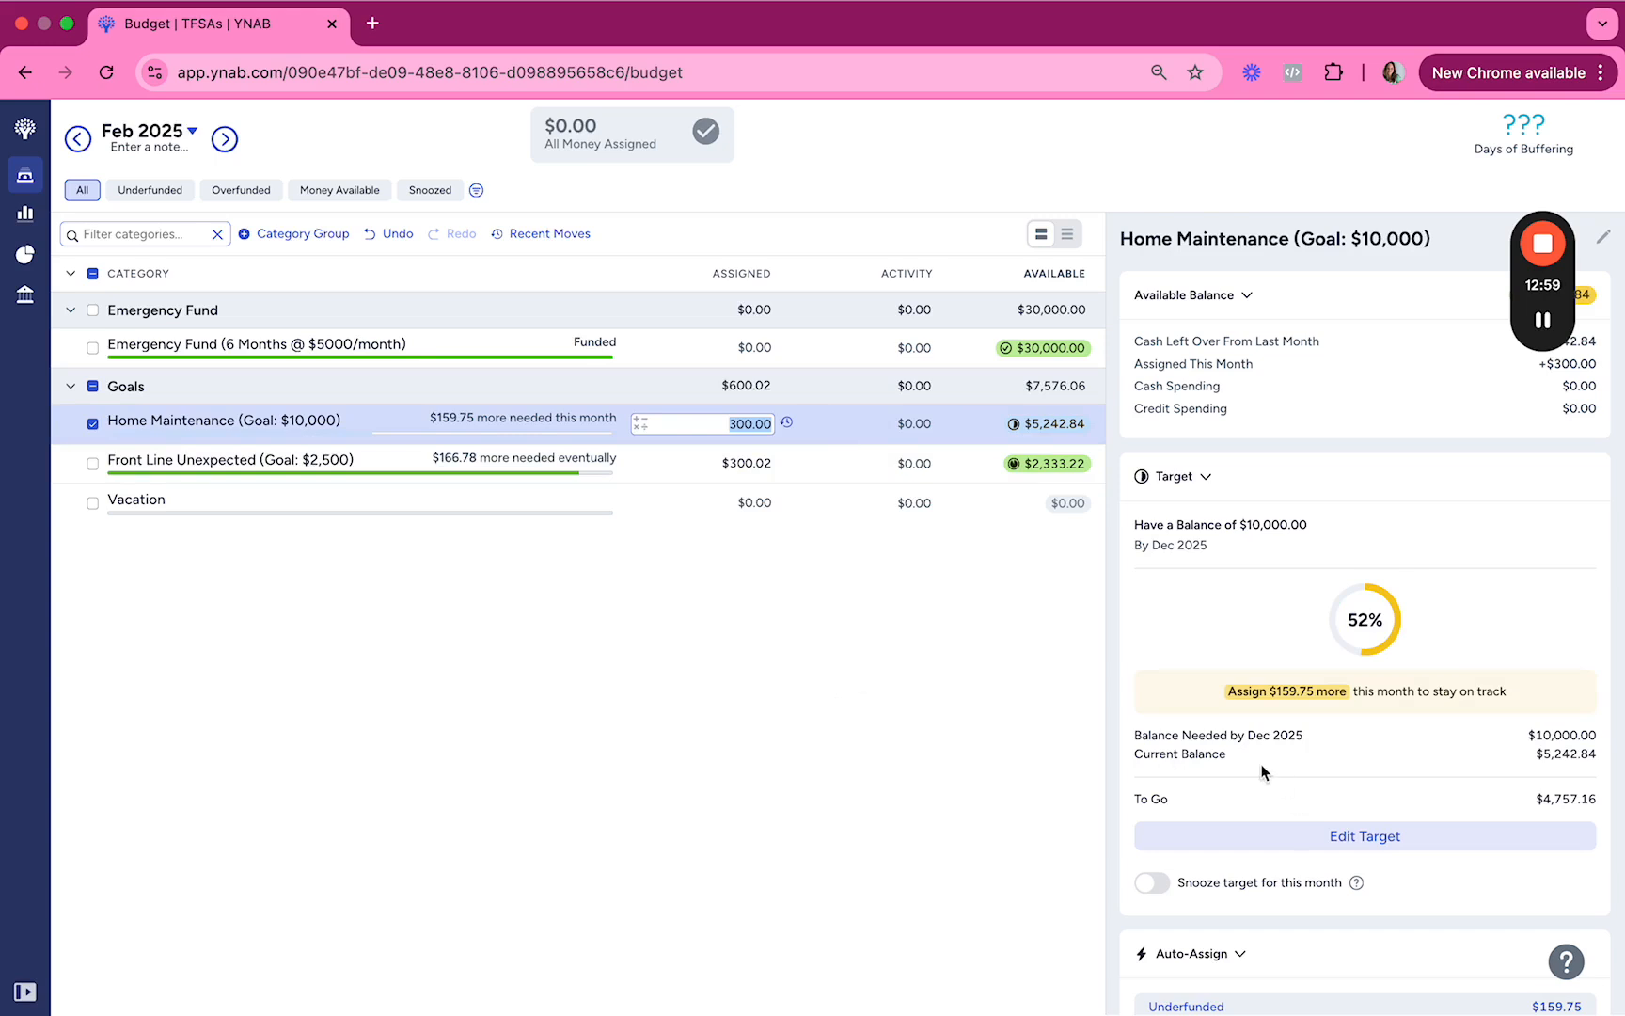
pyautogui.moveTo(1305, 737); pyautogui.dragTo(1245, 738)
pyautogui.click(1458, 715)
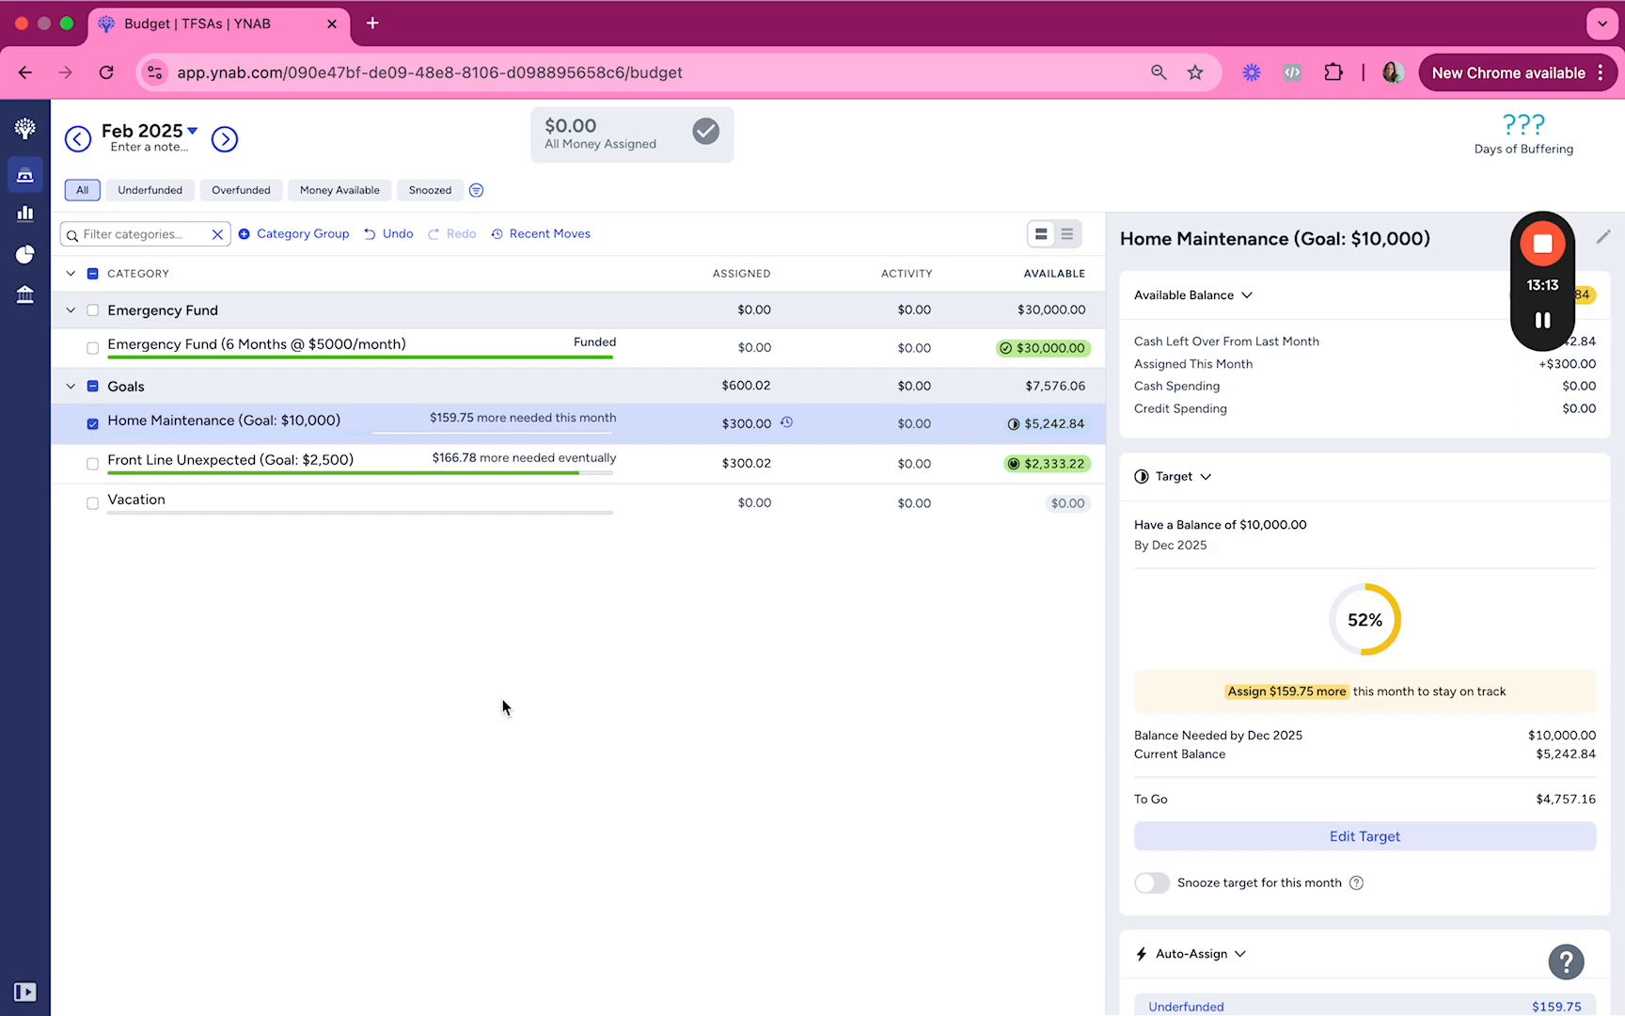
pyautogui.click(137, 465)
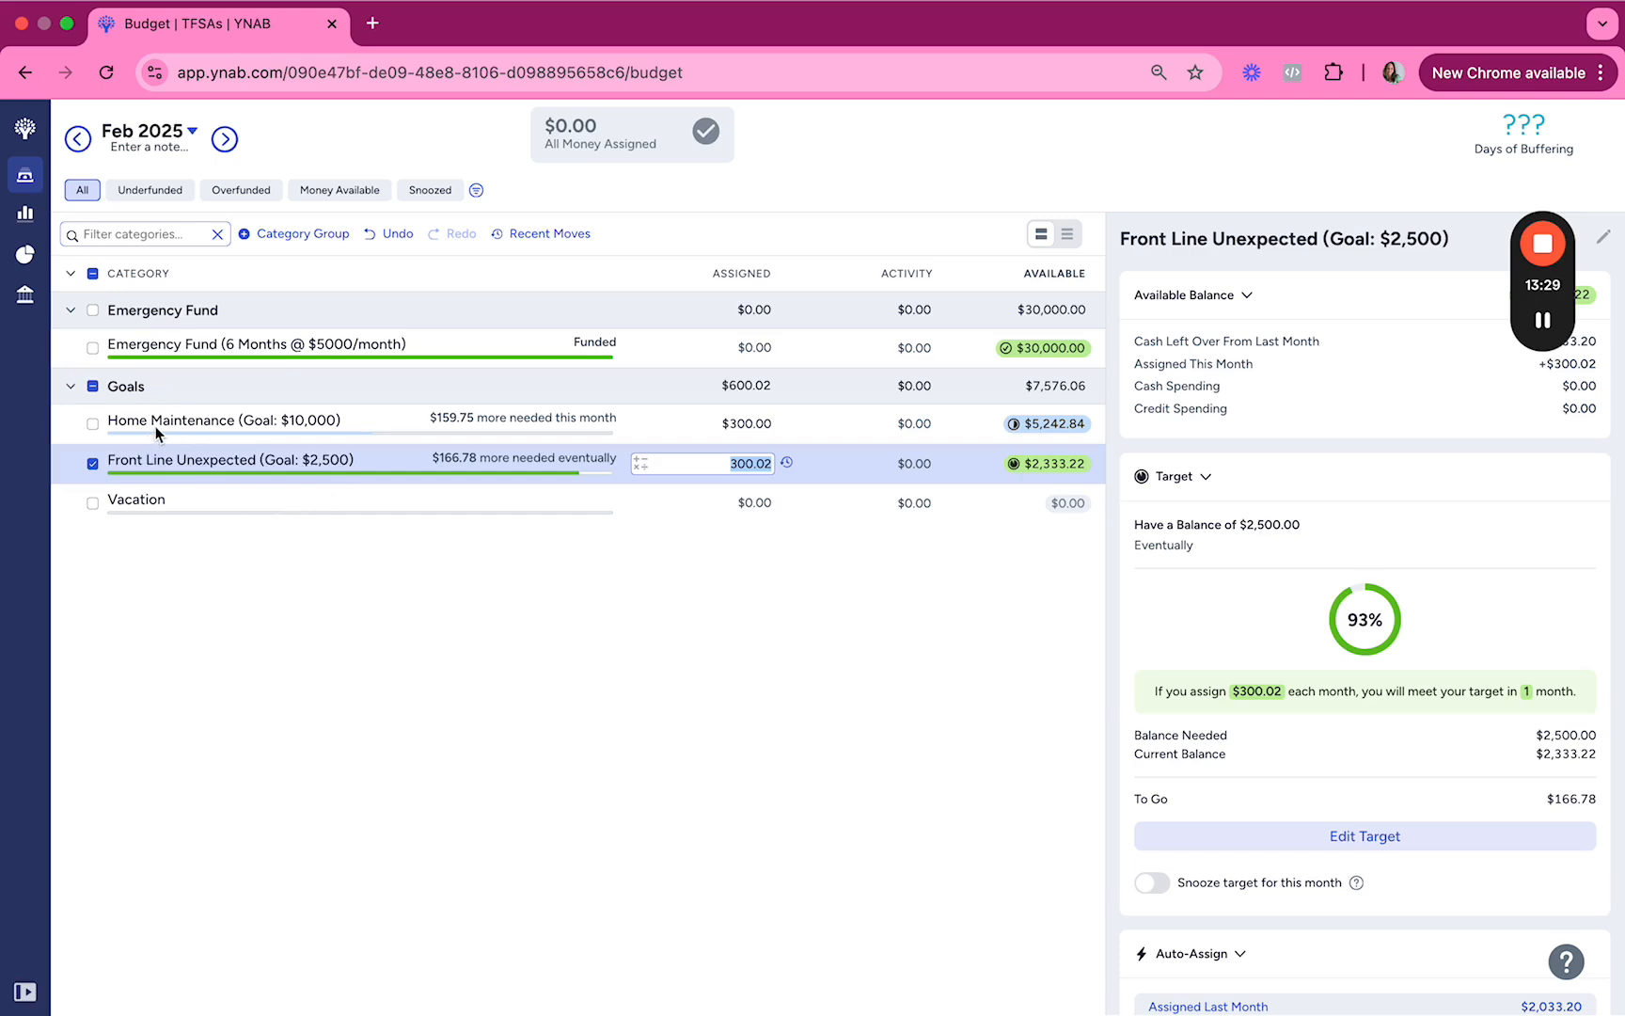
pyautogui.click(697, 601)
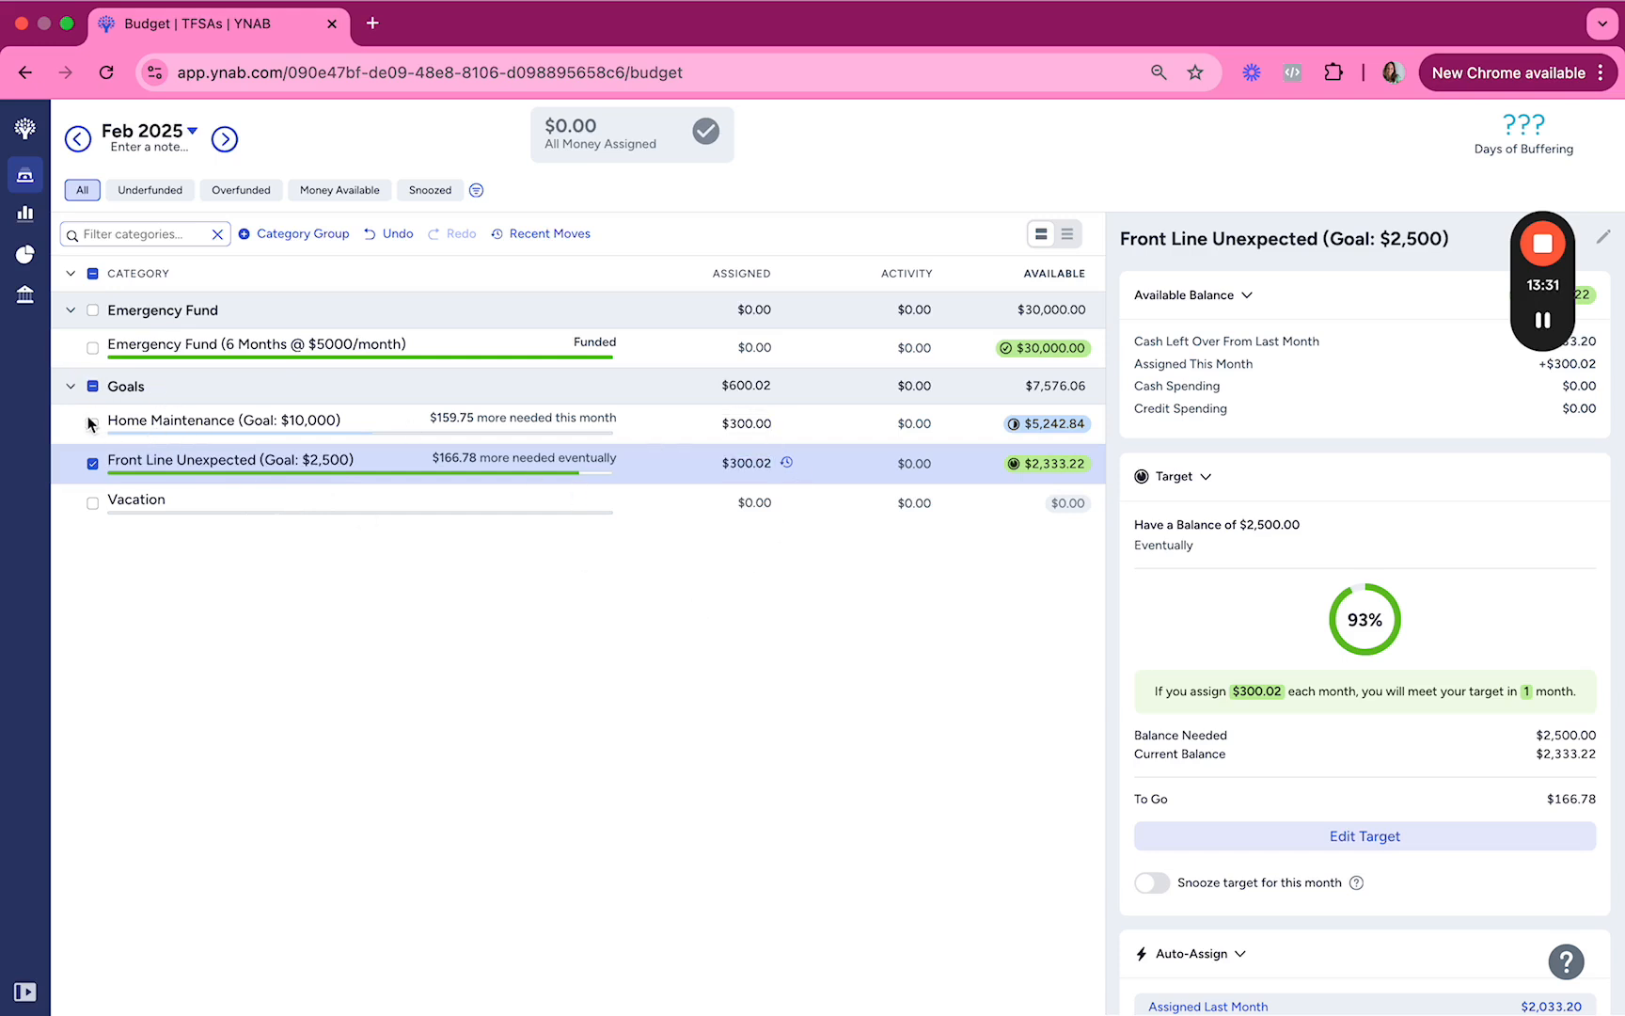
pyautogui.click(93, 463)
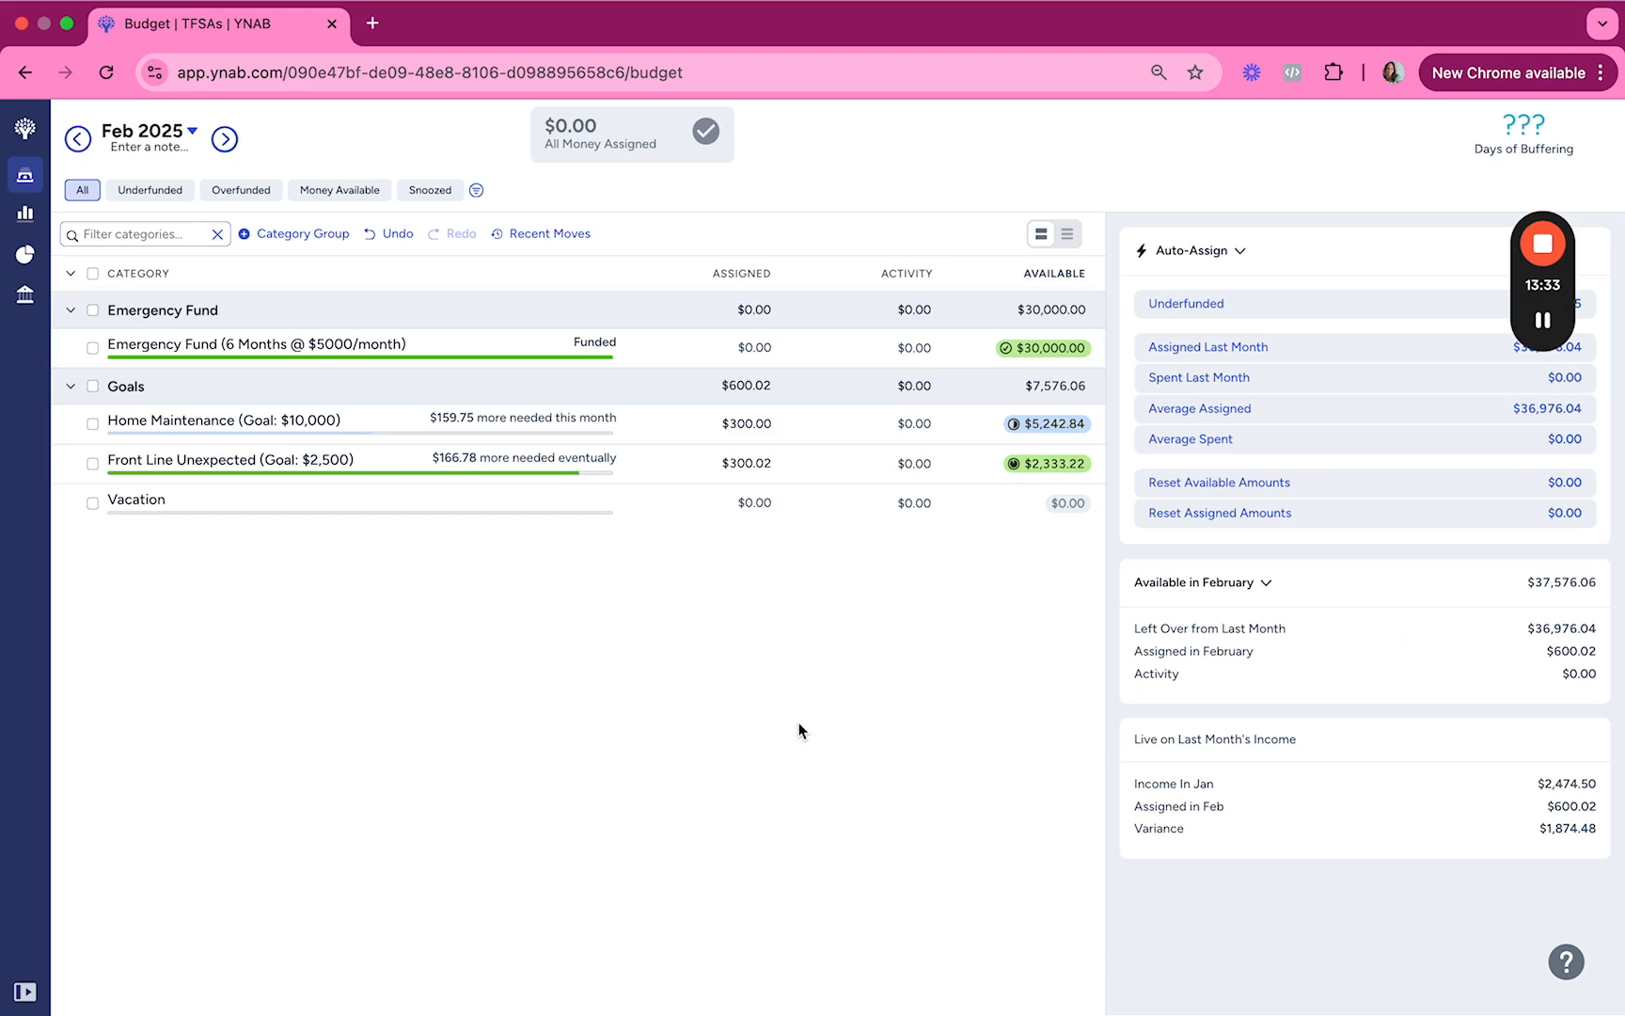